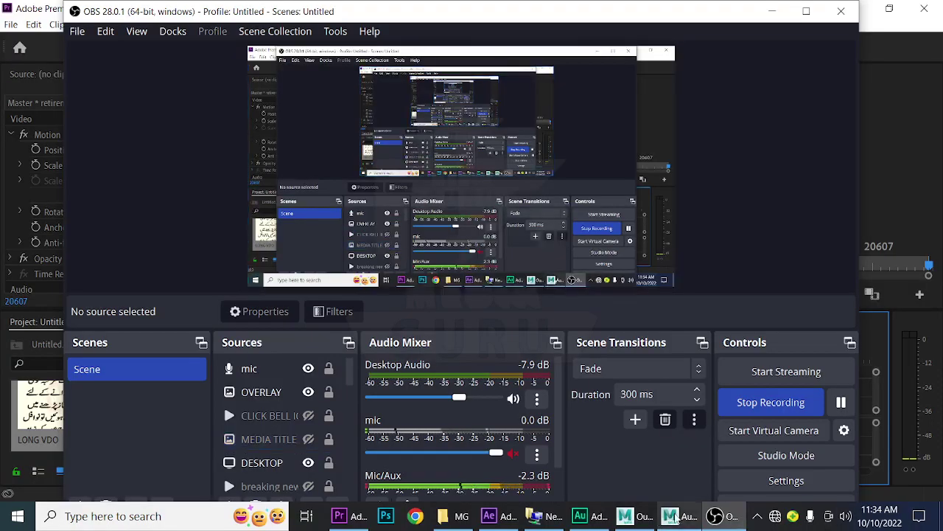
Step: Switch from OBS to the Maya helicopter scene via the taskbar
left_click(678, 516)
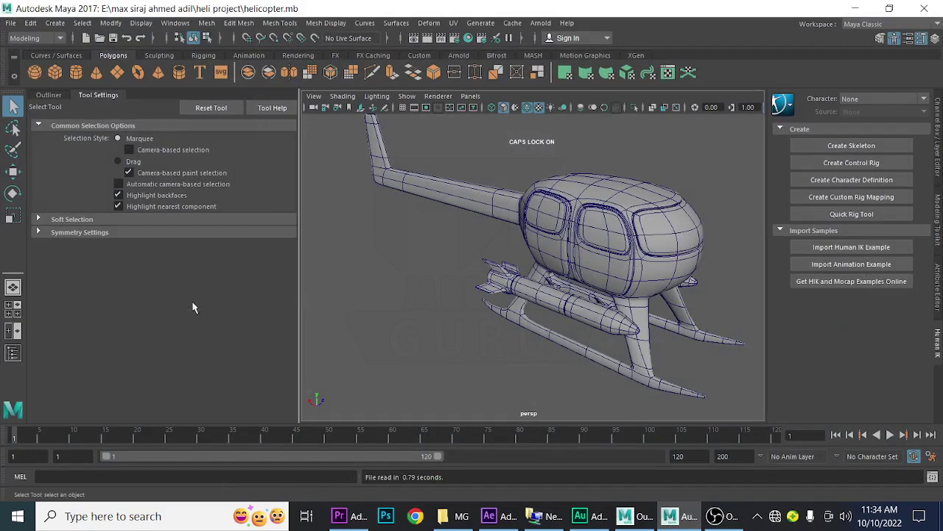
Step: Select the helicopter body and show the Outliner, narrowed to widen the viewport
right_click_drag(533, 312, 494, 319, "alt")
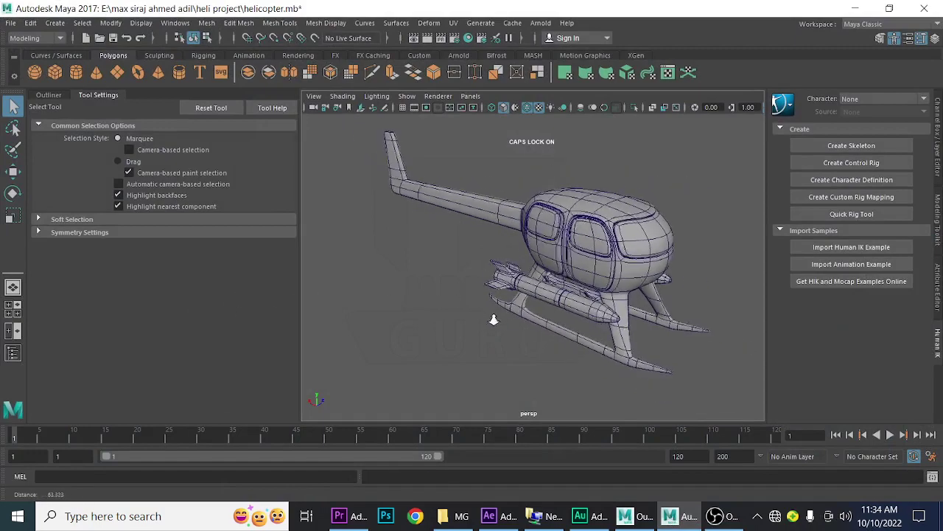
mouse_move(494, 320)
left_mouse_down("alt")
mouse_move(391, 324)
mouse_move(530, 346)
mouse_move(513, 338)
mouse_move(520, 343)
left_mouse_up("alt")
left_click(620, 269)
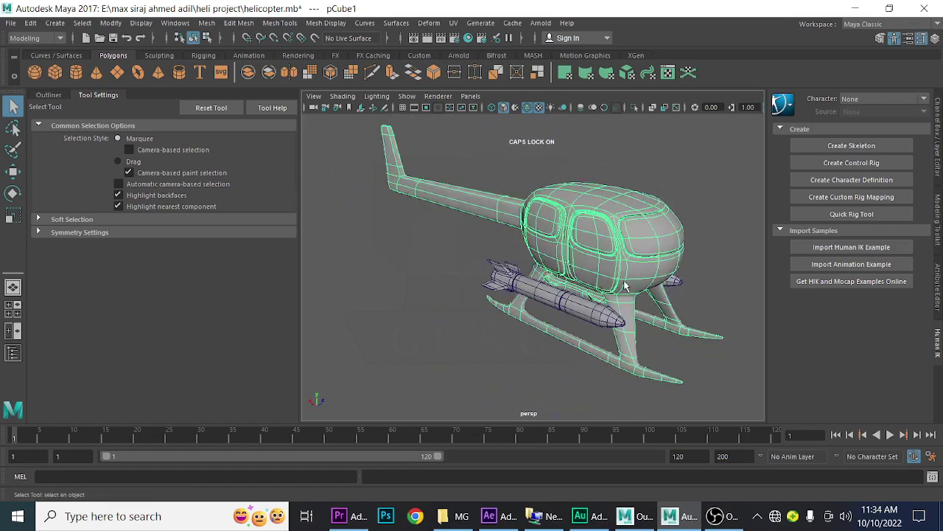
left_click(49, 95)
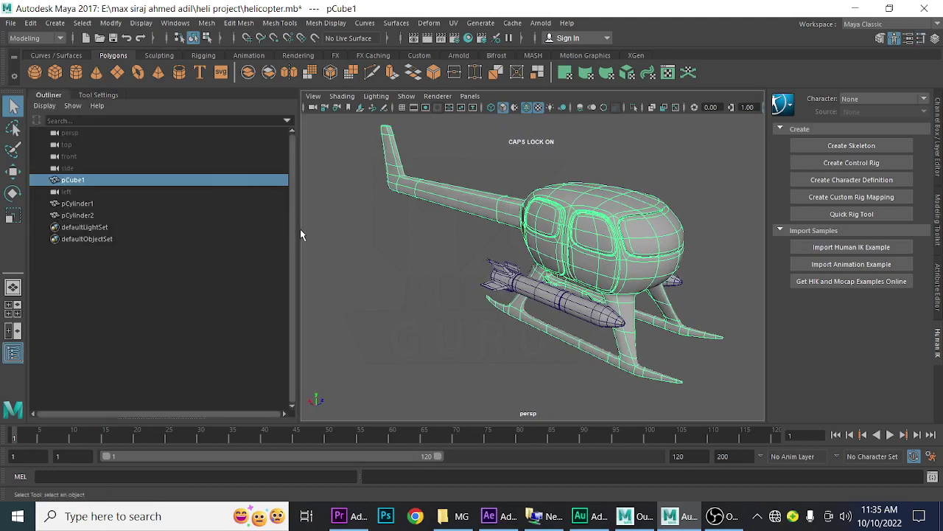
left_click_drag(296, 235, 106, 237)
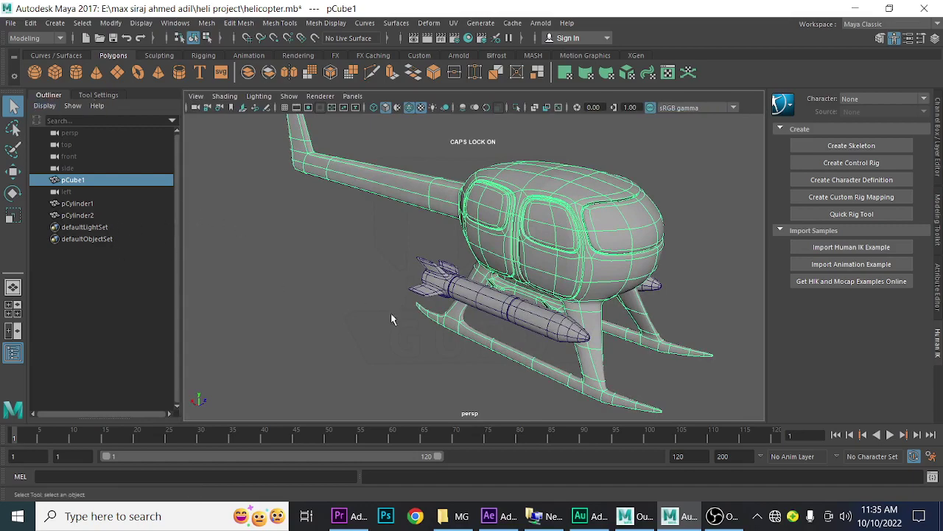
Step: Turn off smooth preview on the body with key 1, deselect, and frame the cabin roof
left_click_drag(592, 298, 457, 298, "alt")
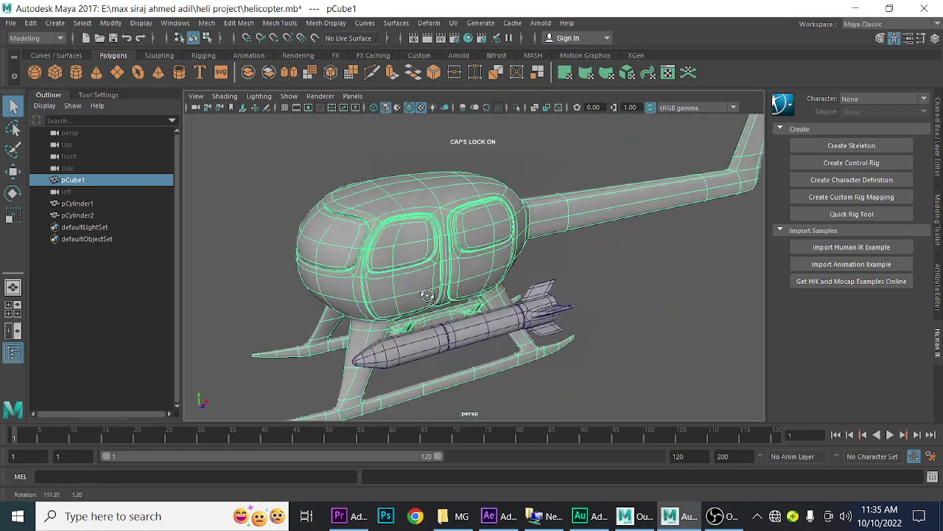
left_click_drag(457, 298, 597, 308, "alt")
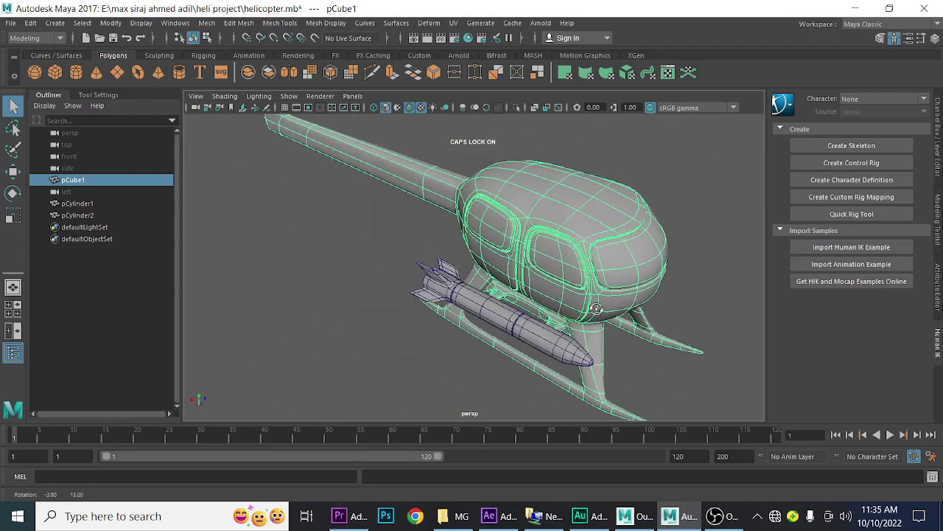
key("1")
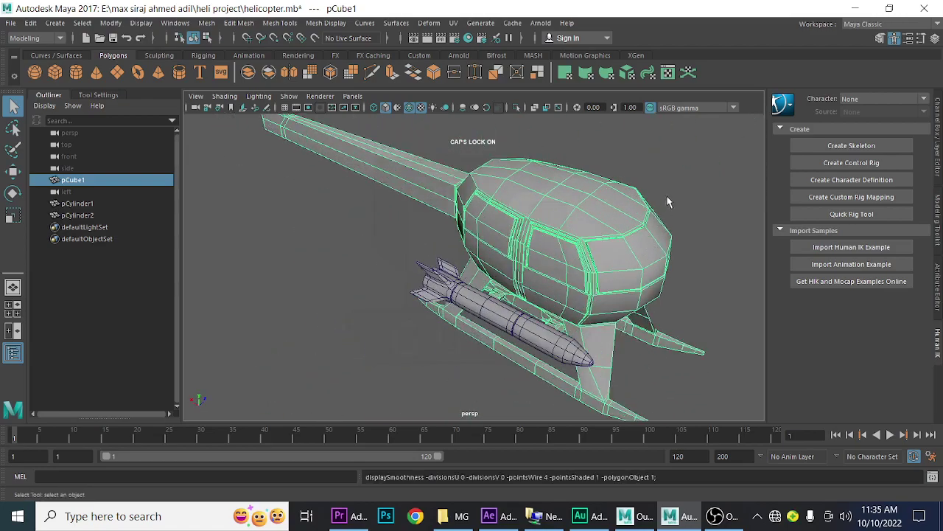
left_click(667, 201)
left_click_drag(526, 312, 607, 297, "alt")
right_click_drag(606, 297, 564, 297, "alt")
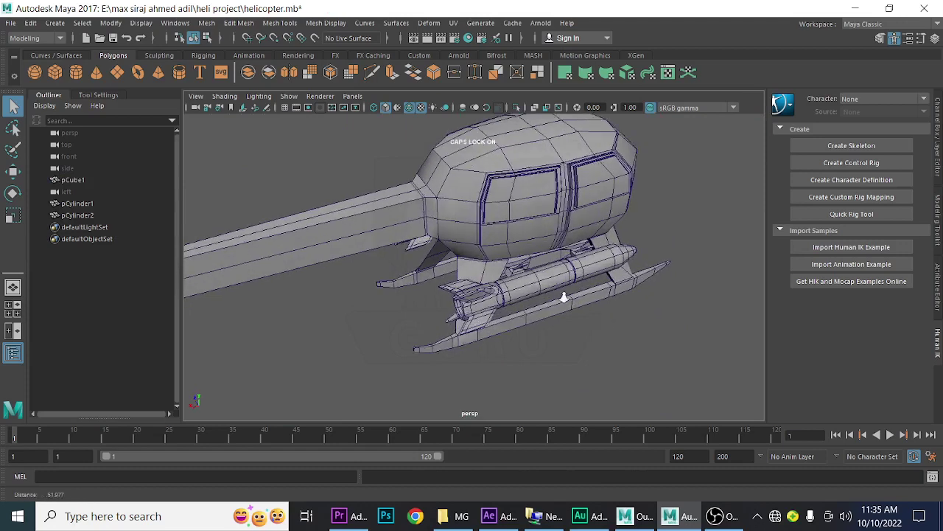
left_click_drag(564, 297, 530, 320, "alt")
mouse_move(531, 320)
right_mouse_down("alt")
mouse_move(515, 339)
mouse_move(546, 326)
right_mouse_up("alt")
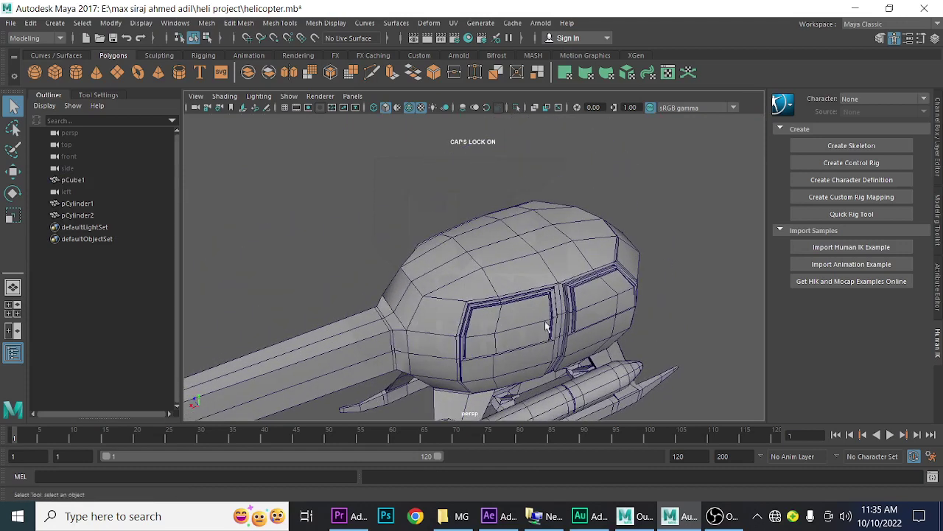
Step: Select the two cabin roof faces in face mode
right_click(518, 251)
left_click(518, 251)
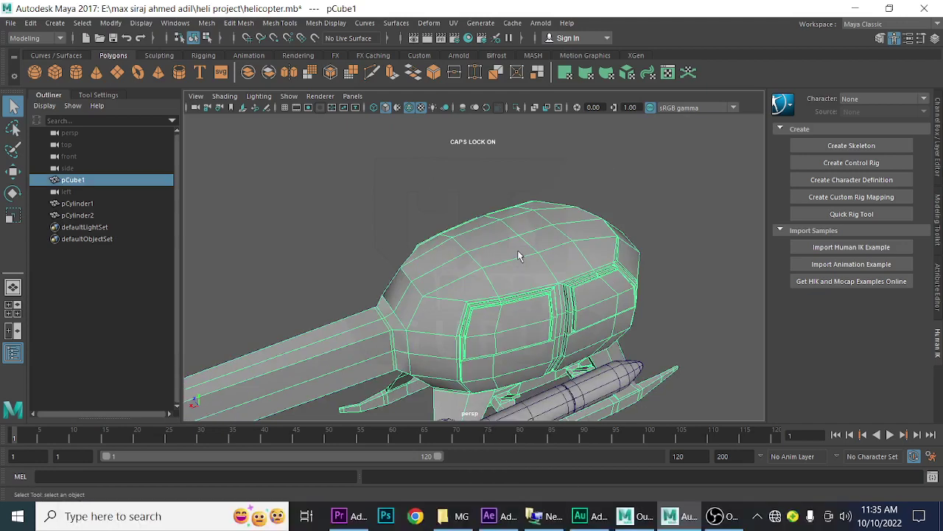
right_click_drag(519, 256, 520, 211)
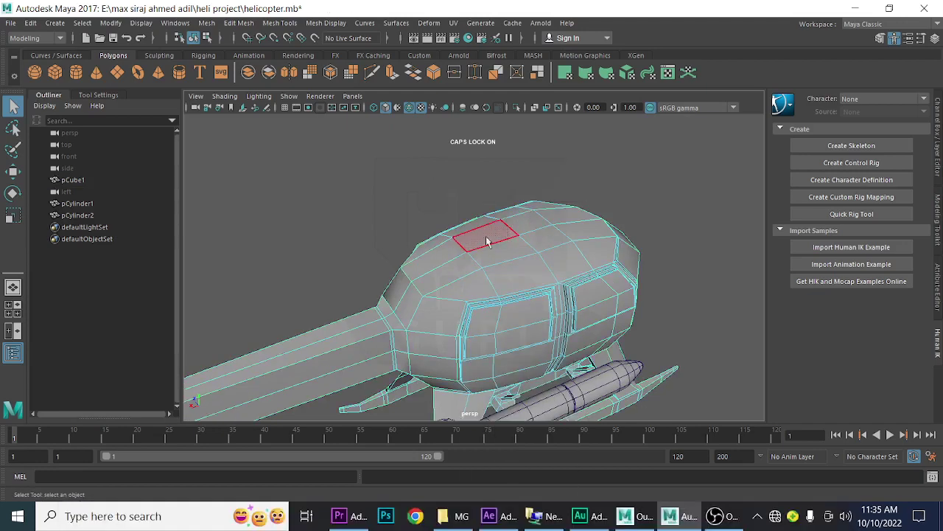
left_click(486, 242)
left_click(527, 222, "shift")
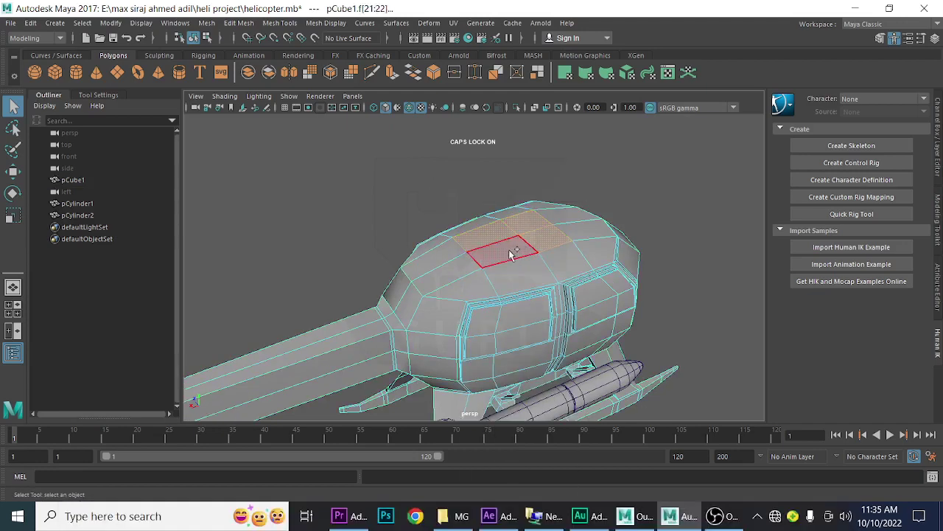
mouse_move(513, 253)
left_mouse_down("alt")
mouse_move(521, 338)
mouse_move(397, 337)
mouse_move(462, 326)
left_mouse_up("alt")
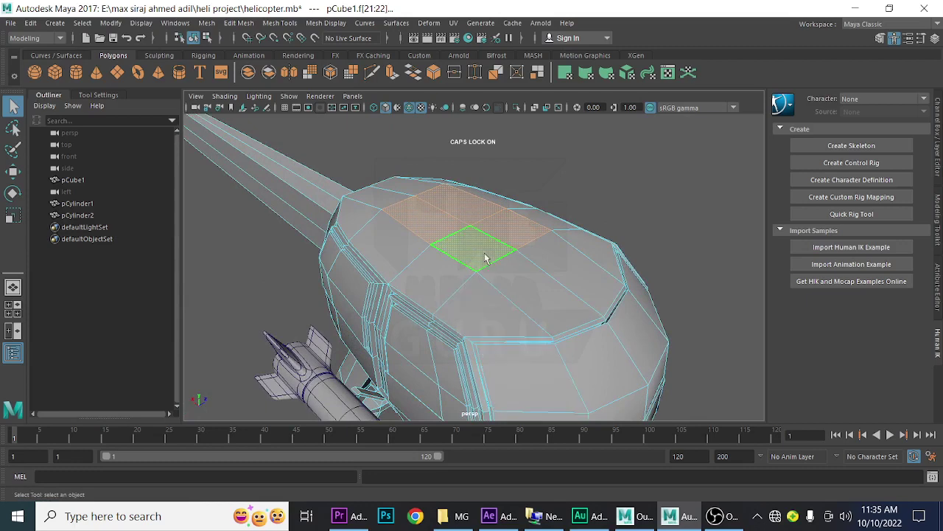
Step: Extrude the roof faces and scale them inward to 0.65
left_click(394, 76)
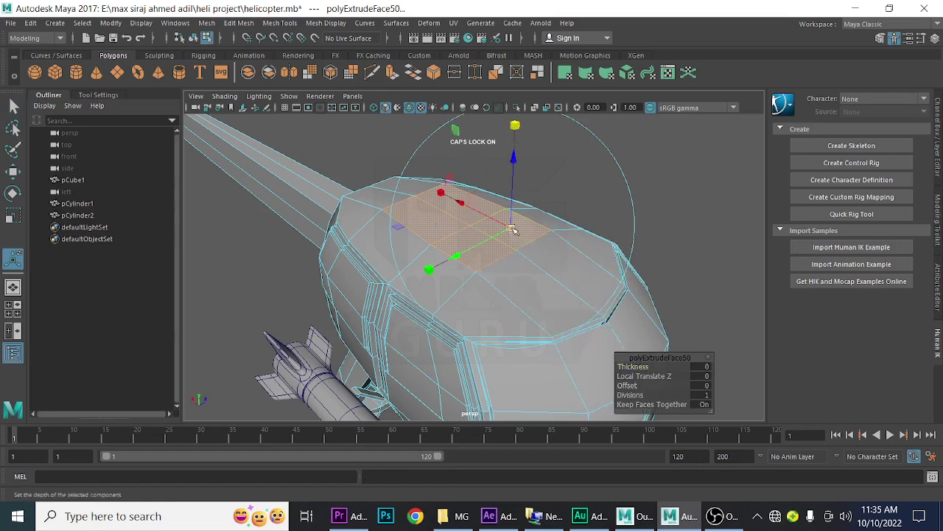
left_click_drag(512, 225, 501, 249)
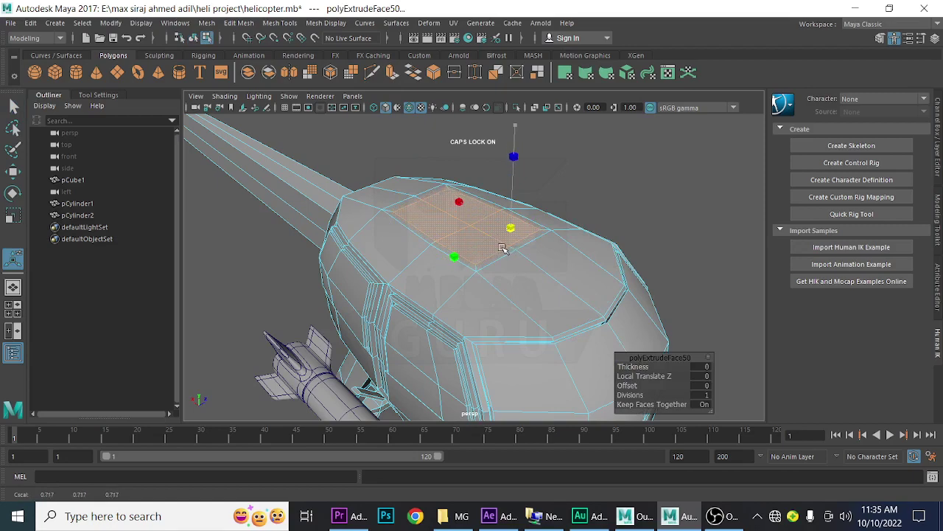
key("t")
mouse_move(558, 316)
left_mouse_down("alt")
mouse_move(427, 316)
mouse_move(428, 284)
mouse_move(525, 296)
mouse_move(508, 324)
mouse_move(498, 322)
left_mouse_up("alt")
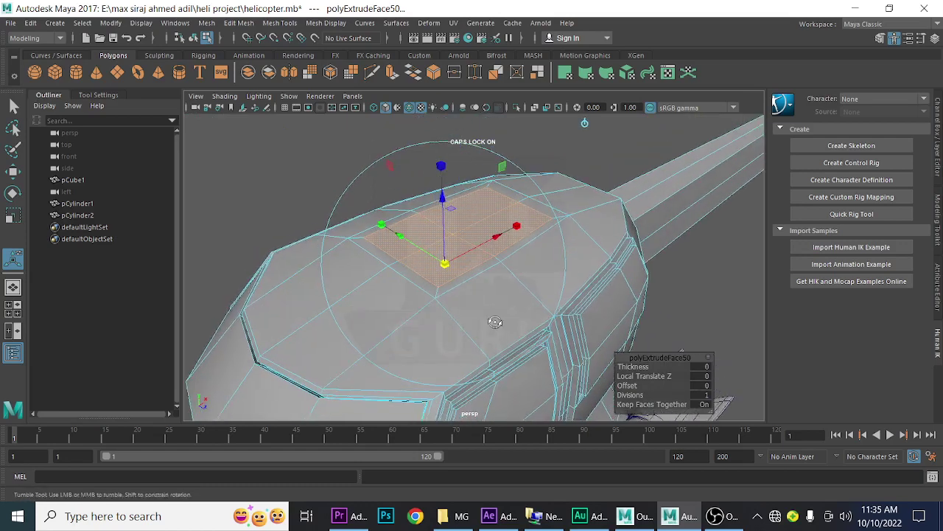
Step: Extrude the roof faces twice more: a thin raised rim, then a smaller inset
key("ctrl+e")
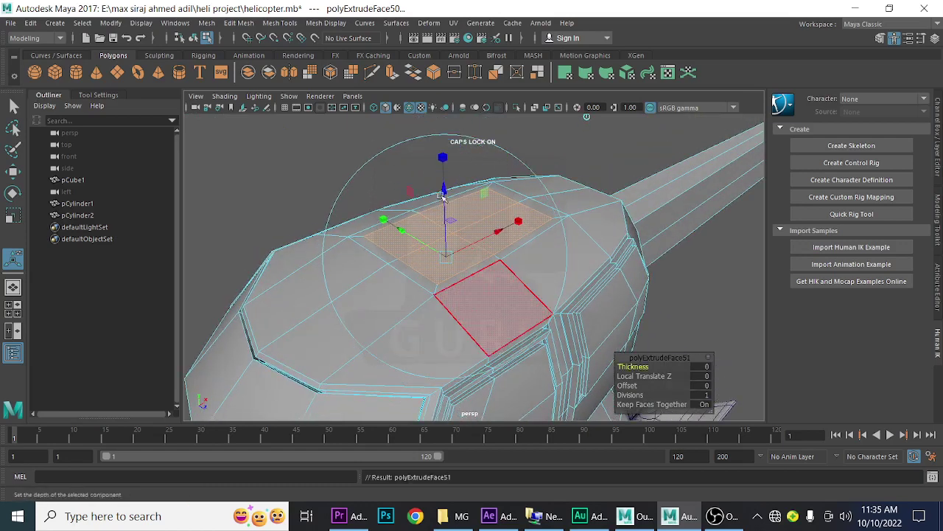
mouse_move(447, 203)
left_mouse_down()
mouse_move(454, 229)
mouse_move(446, 212)
left_mouse_up()
key("ctrl+e")
key("ctrl+e")
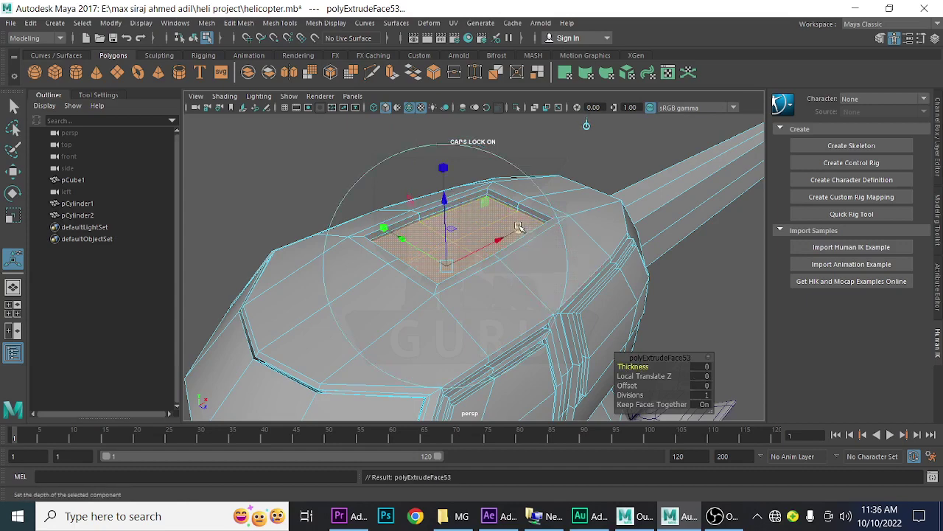
left_click(451, 258)
left_click_drag(445, 266, 417, 292)
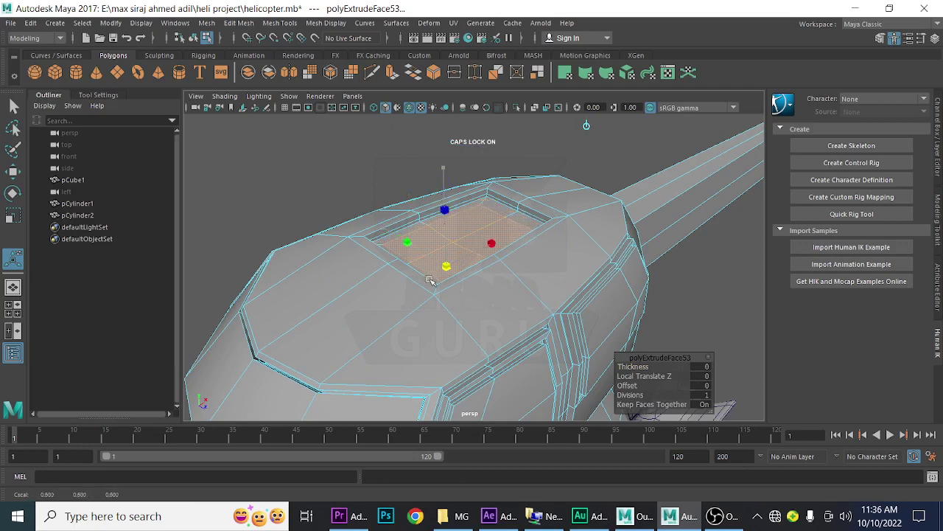
middle_click_drag(417, 292, 405, 308)
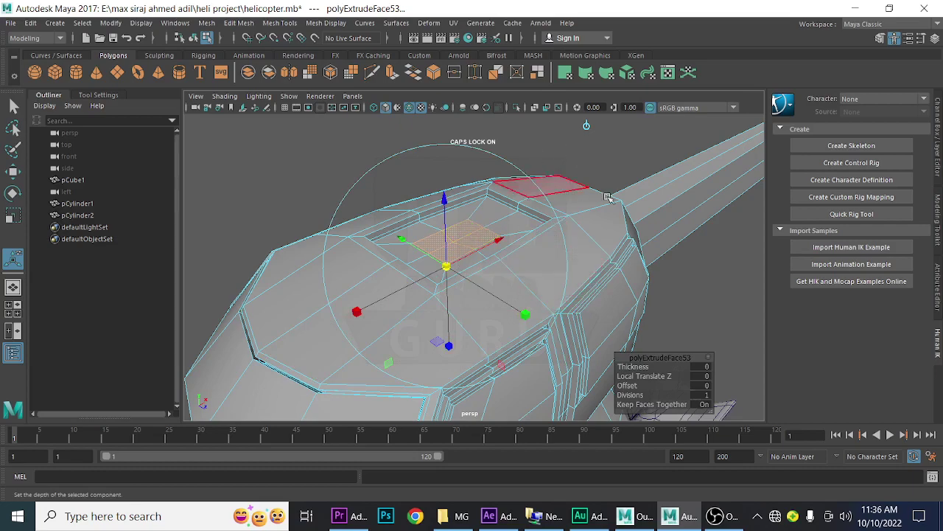
Step: In vertex mode, slide one roof inset vertex sideways along X
key("q")
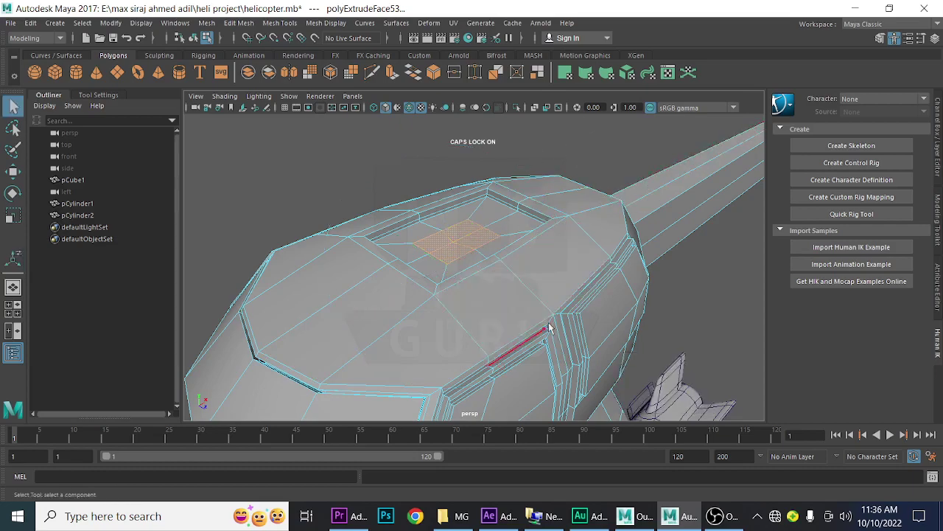
left_click_drag(549, 328, 482, 360, "alt")
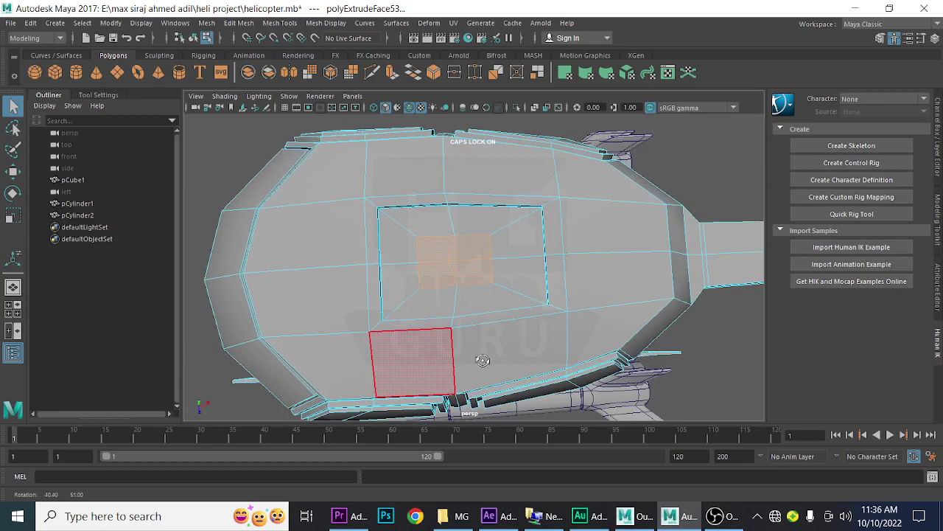
scroll(543, 312, "up", 4)
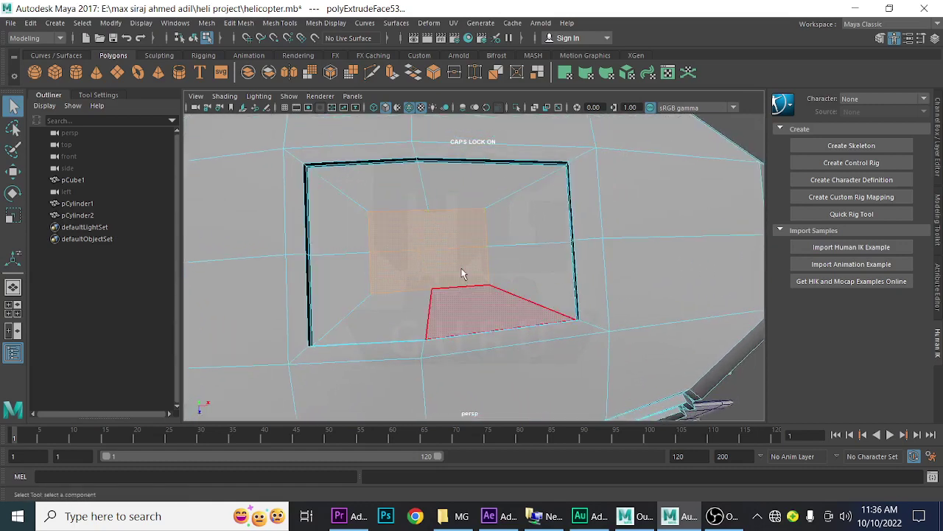
right_click_drag(452, 239, 400, 181)
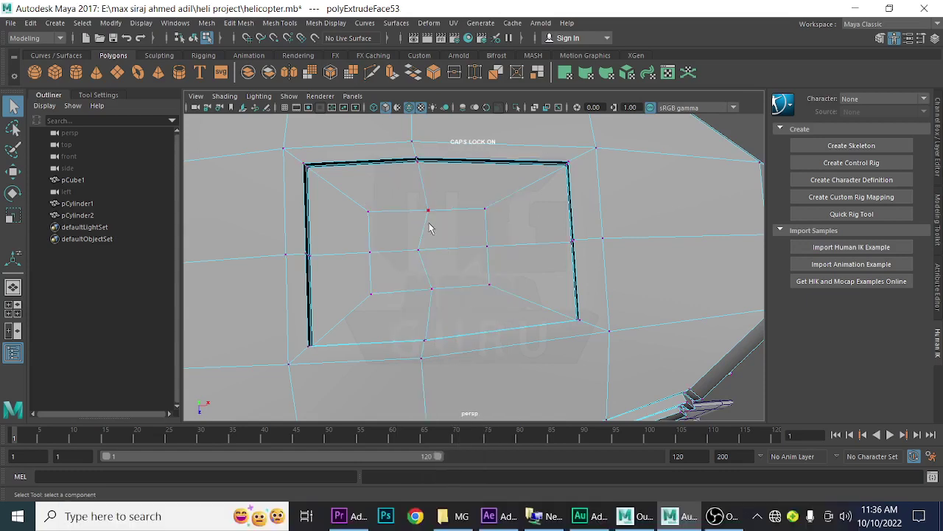
left_click(430, 215)
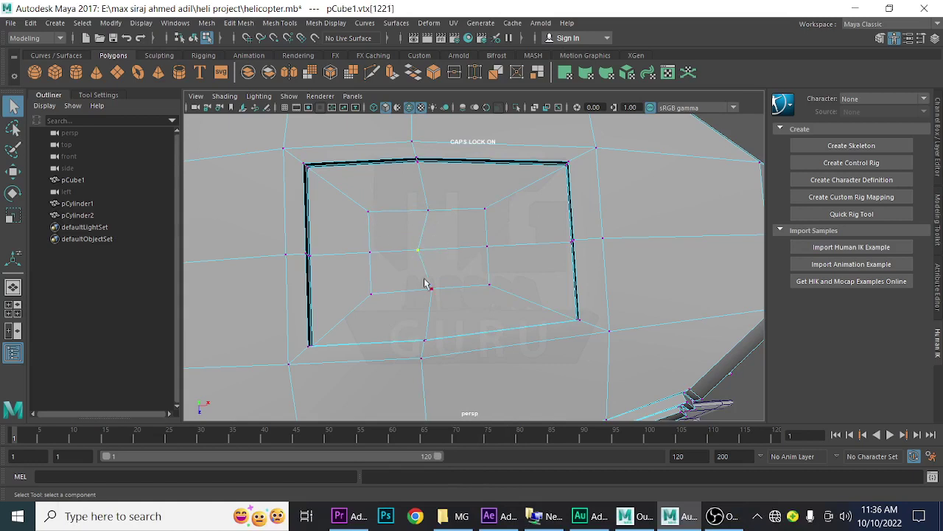
key("w")
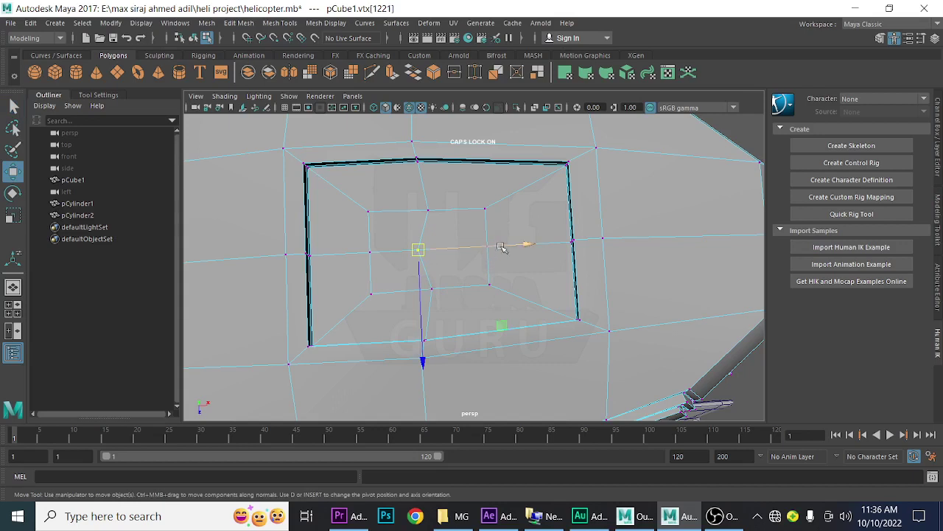
left_click_drag(504, 245, 517, 249)
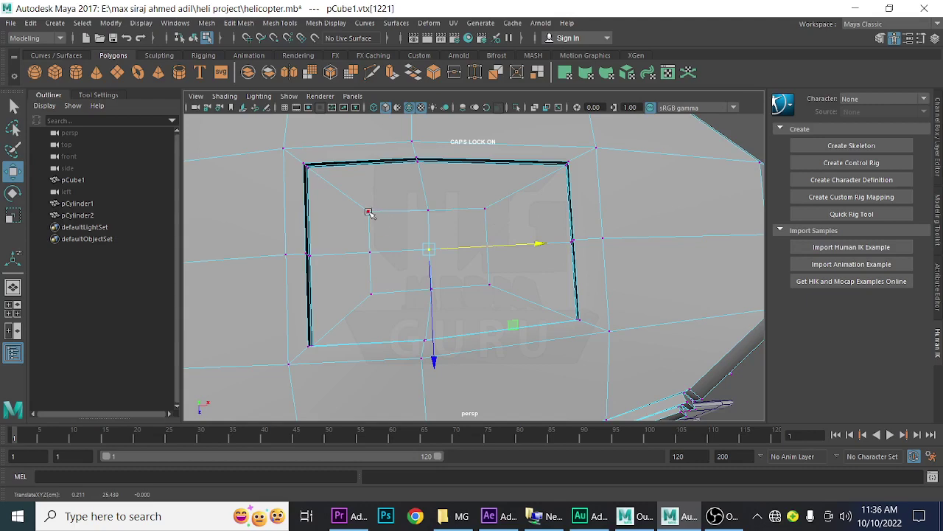
Step: Select the four inner vertices around the roof panel centre
left_click(368, 212)
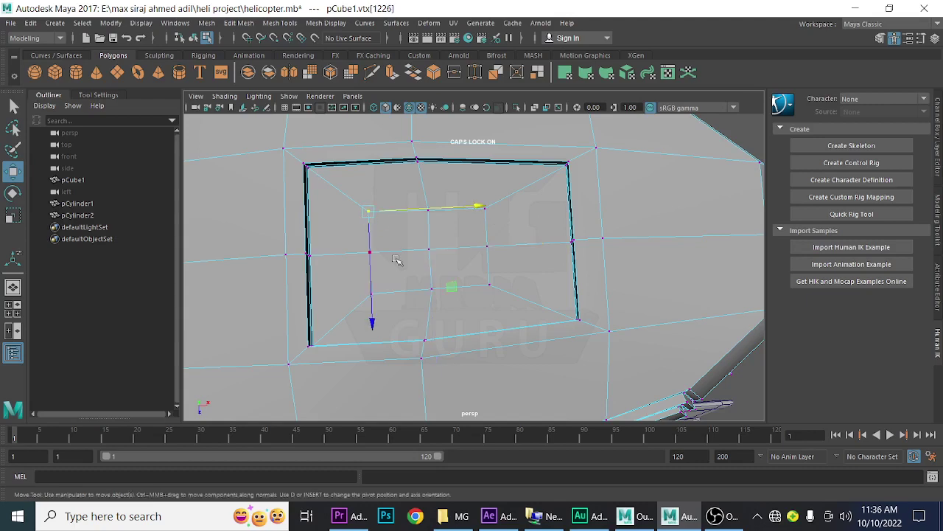
left_click(490, 284, "shift")
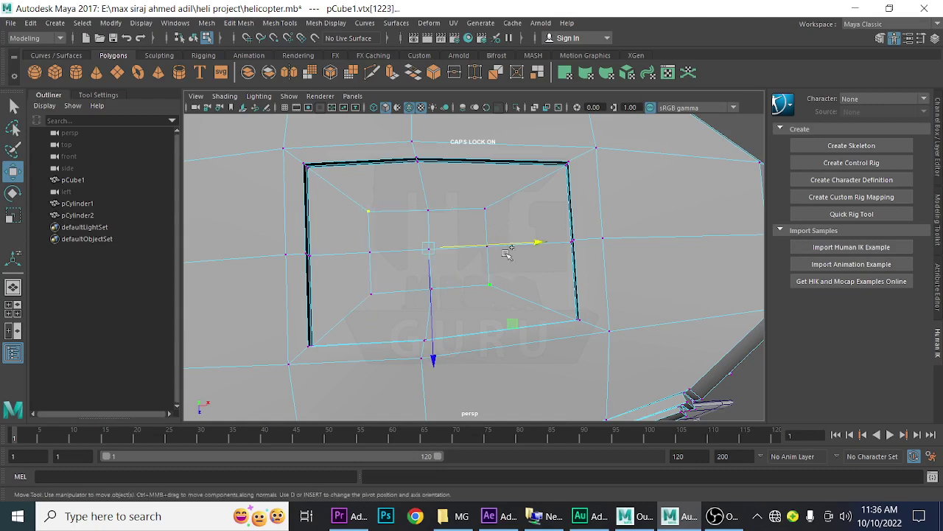
left_click(486, 209, "shift")
left_click(372, 293, "shift")
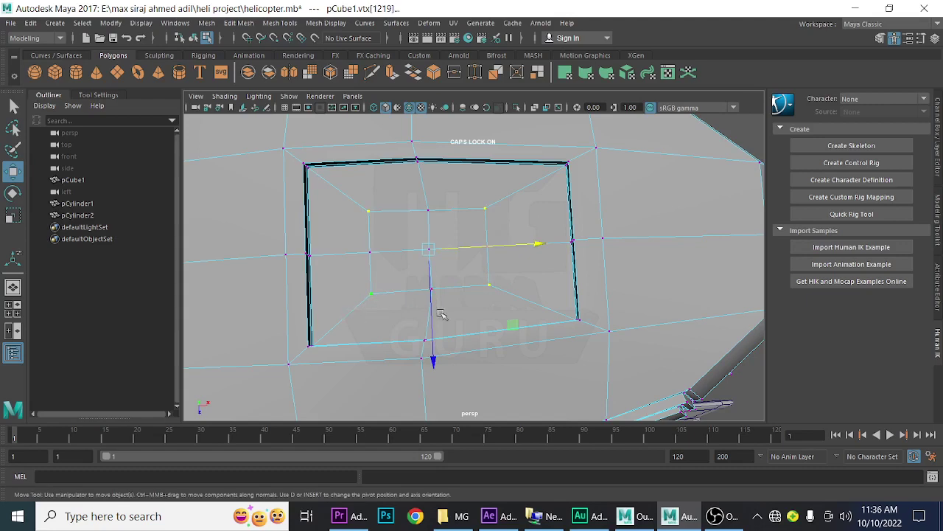
Step: Scale the selected inner vertices inward toward the panel centre
key("r")
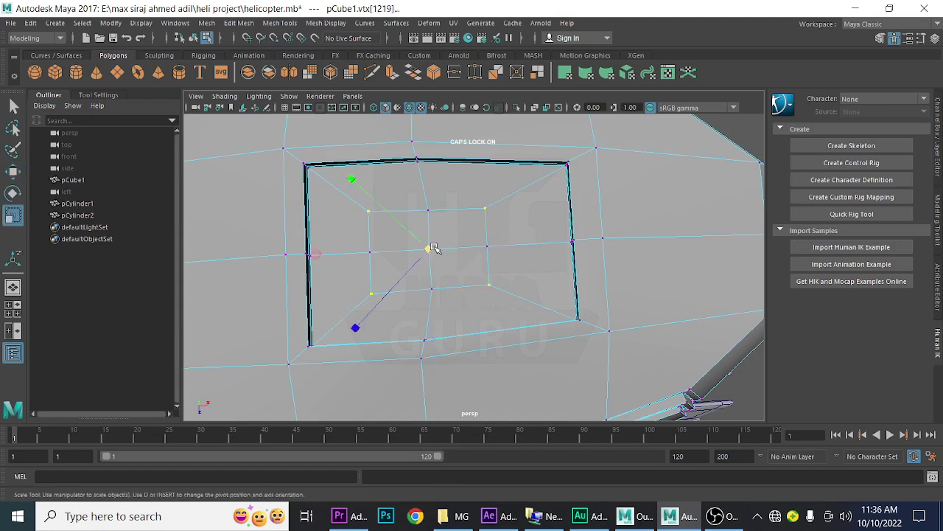
left_click_drag(433, 248, 411, 277)
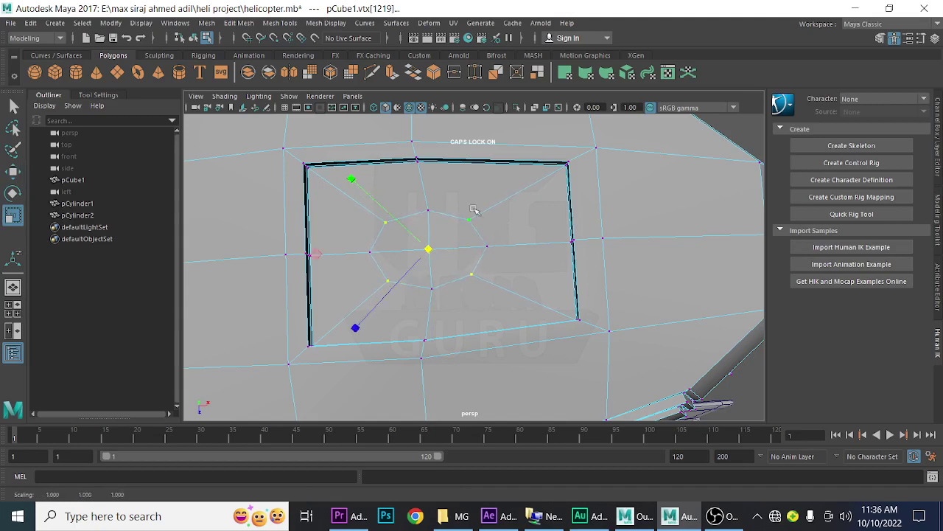
mouse_move(509, 191)
left_mouse_down()
mouse_move(490, 246)
mouse_move(431, 296)
mouse_move(363, 306)
left_mouse_up()
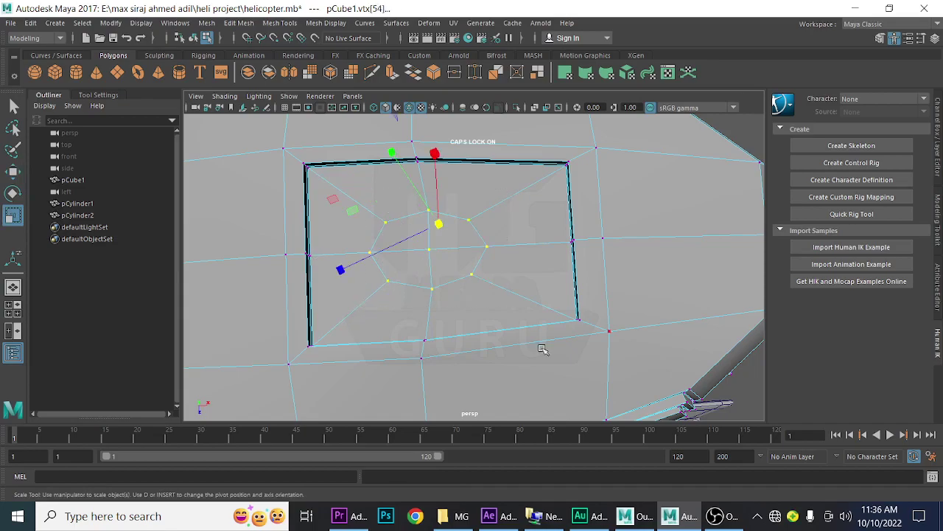
scroll(543, 350, "down", 3)
scroll(522, 317, "down", 3)
mouse_move(523, 316)
left_mouse_down("alt")
mouse_move(429, 258)
mouse_move(477, 206)
mouse_move(479, 309)
left_mouse_up("alt")
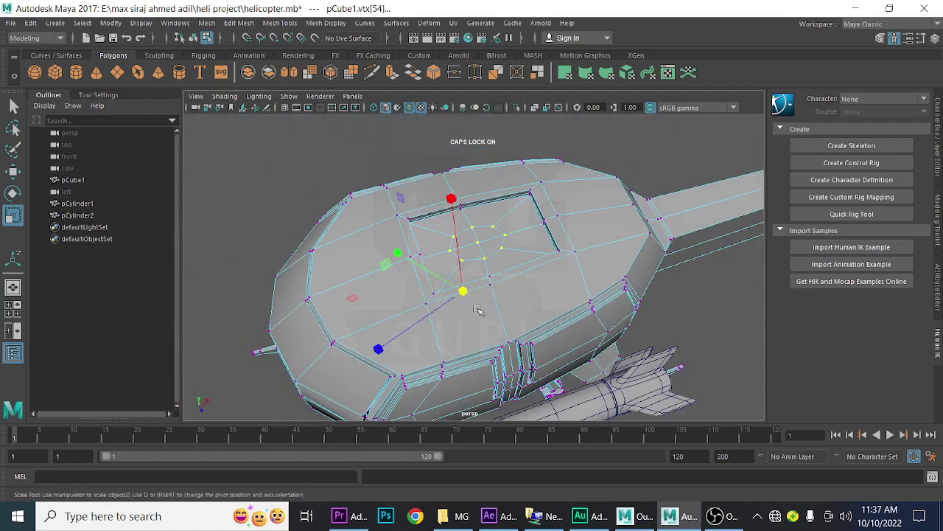
Step: Select the roof panel's centre vertex and grow the selection to its surrounding ring
left_click(624, 136)
scroll(541, 300, "up", 3)
scroll(535, 276, "up", 2)
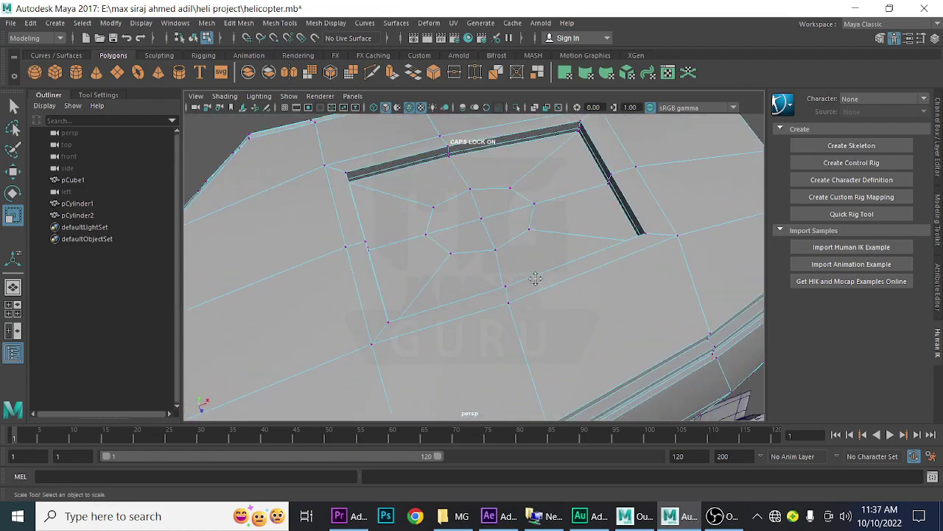
mouse_move(535, 275)
left_mouse_down("alt")
mouse_move(510, 308)
mouse_move(519, 319)
left_mouse_up("alt")
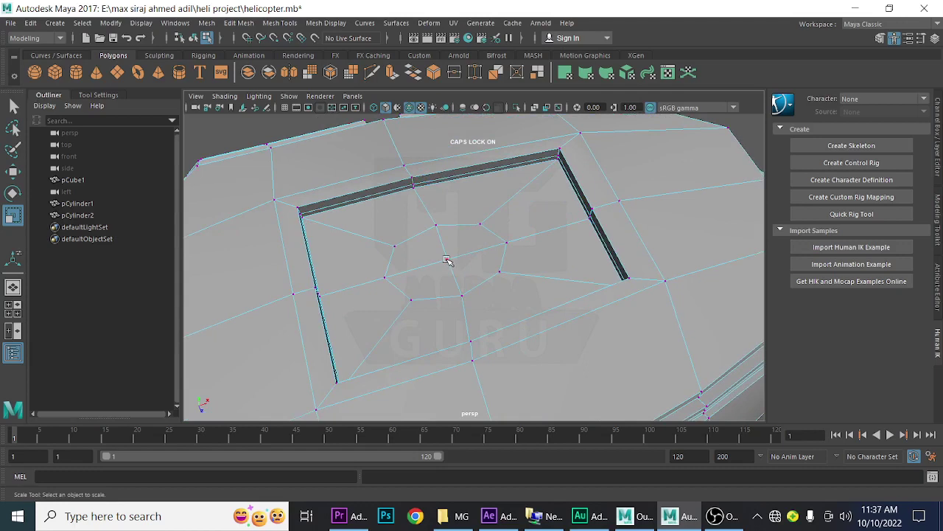
left_click(447, 259)
right_click(446, 260, "shift")
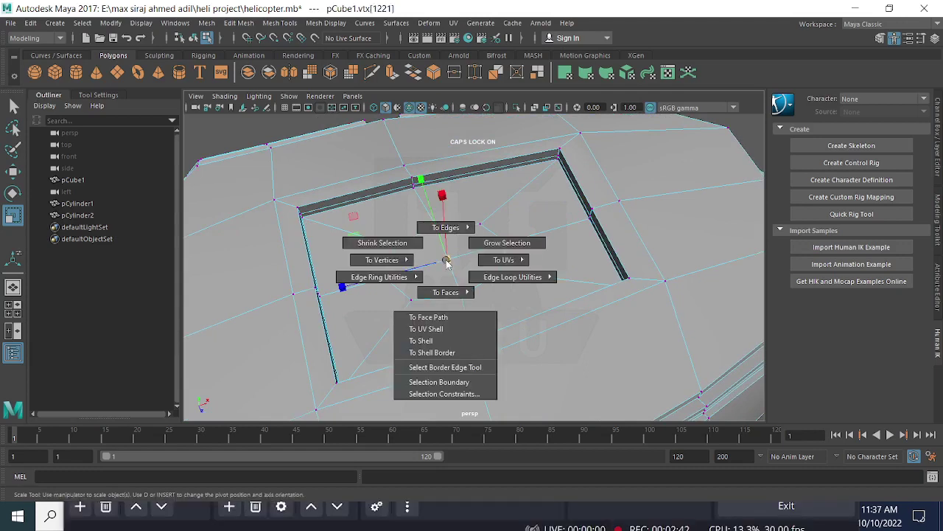
left_click(487, 245)
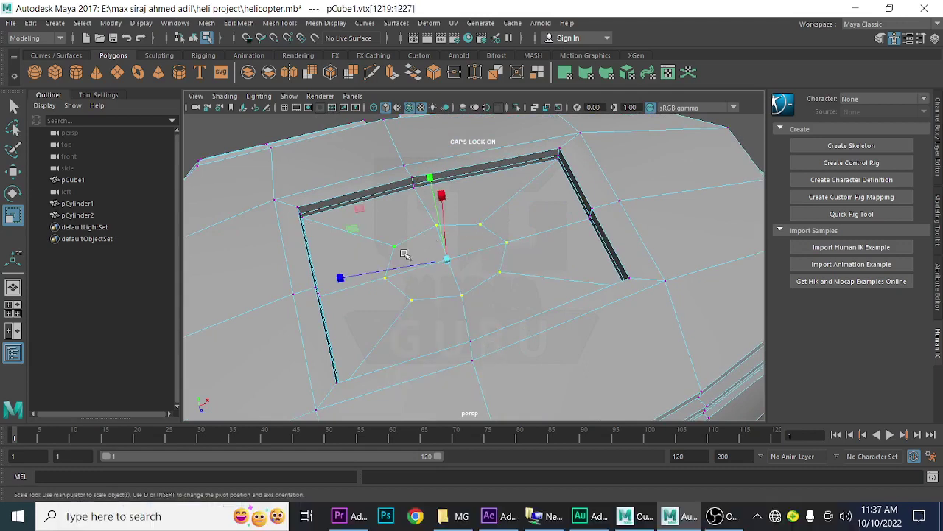
Step: Show the Select Tool settings panel
scroll(448, 270, "down", 5)
mouse_move(448, 269)
left_mouse_down("alt")
mouse_move(527, 292)
mouse_move(455, 171)
mouse_move(560, 284)
mouse_move(479, 326)
left_mouse_up("alt")
scroll(560, 283, "up", 2)
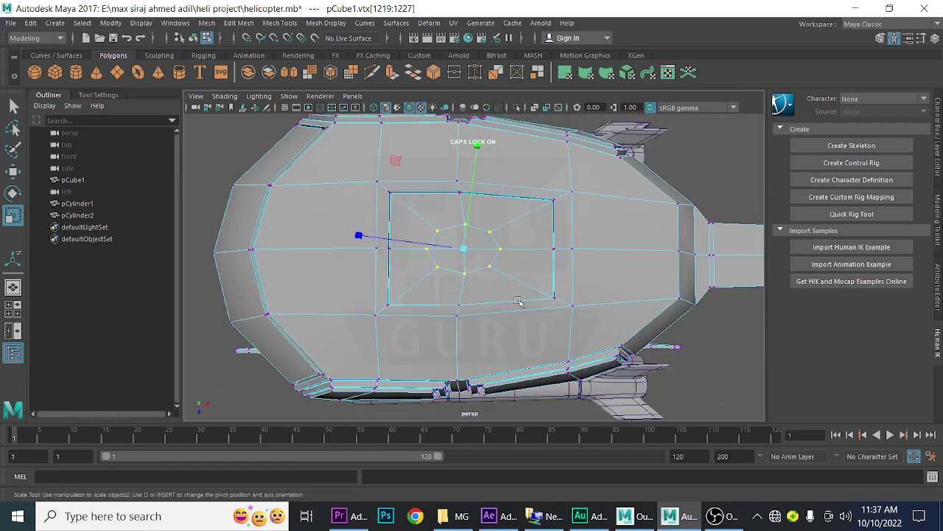
scroll(480, 326, "up", 3)
scroll(571, 324, "up", 1)
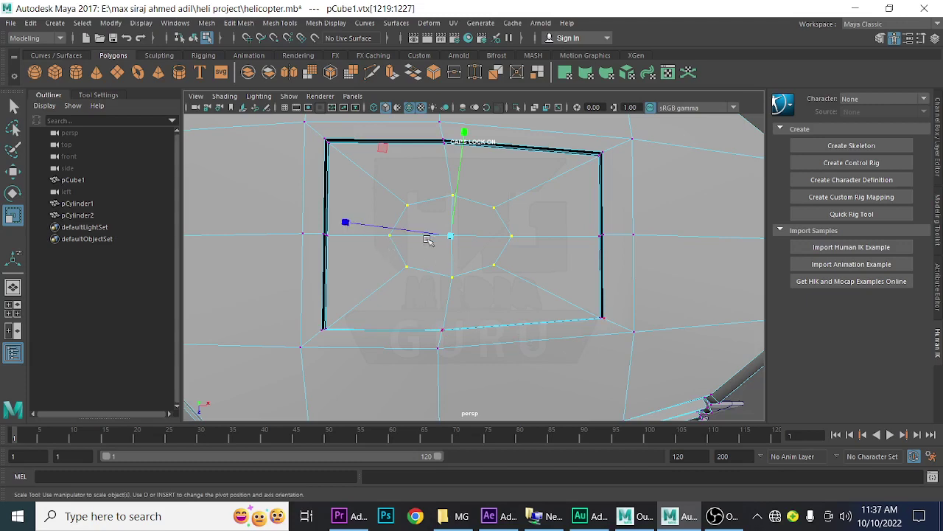
double_click(12, 107)
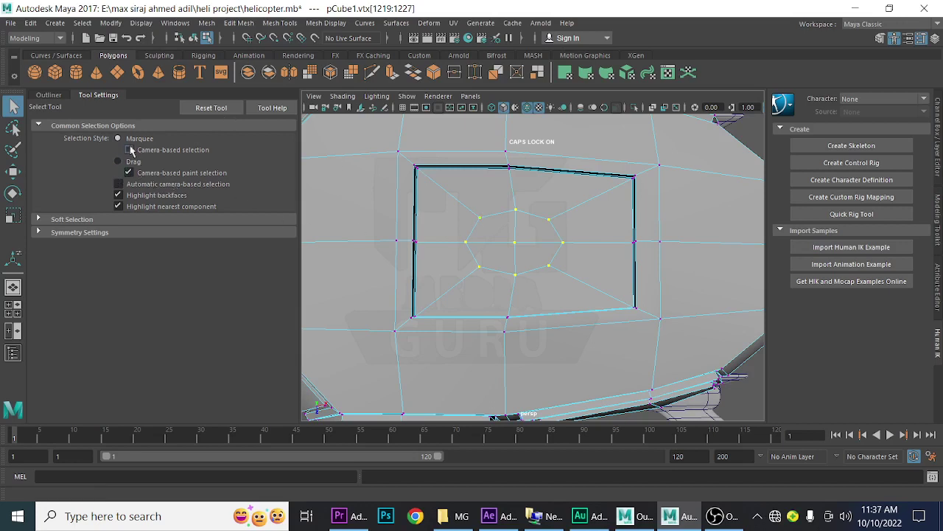
Step: Set the Scale Tool's Scale Center to Manip
left_click(217, 116)
key("r")
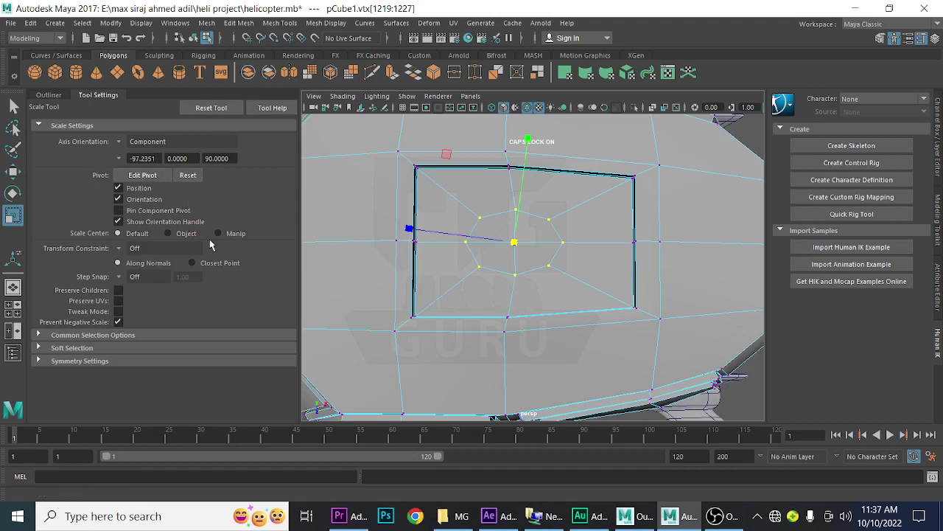
left_click(168, 233)
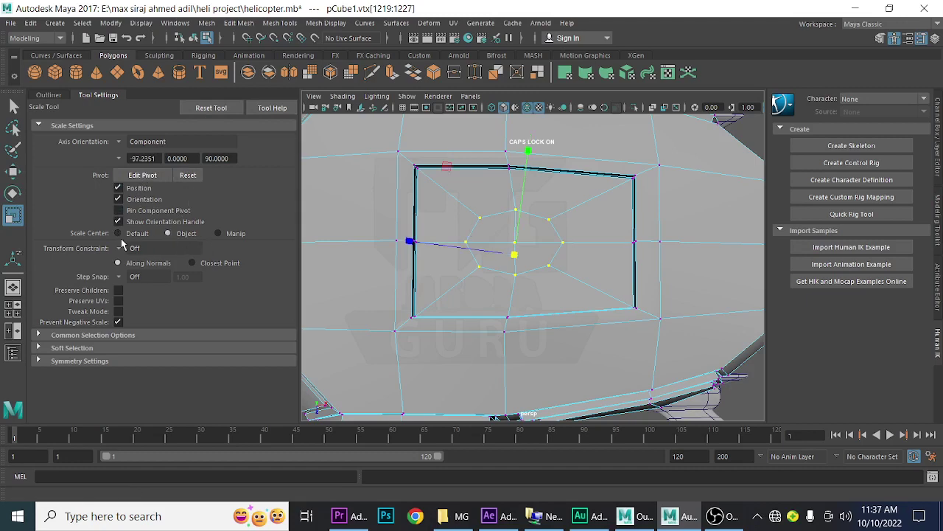
left_click(118, 232)
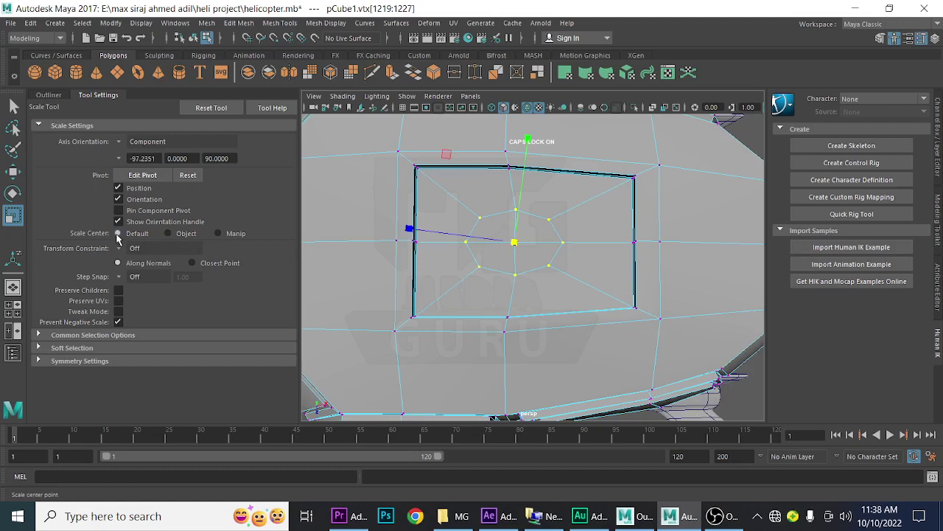
left_click(218, 234)
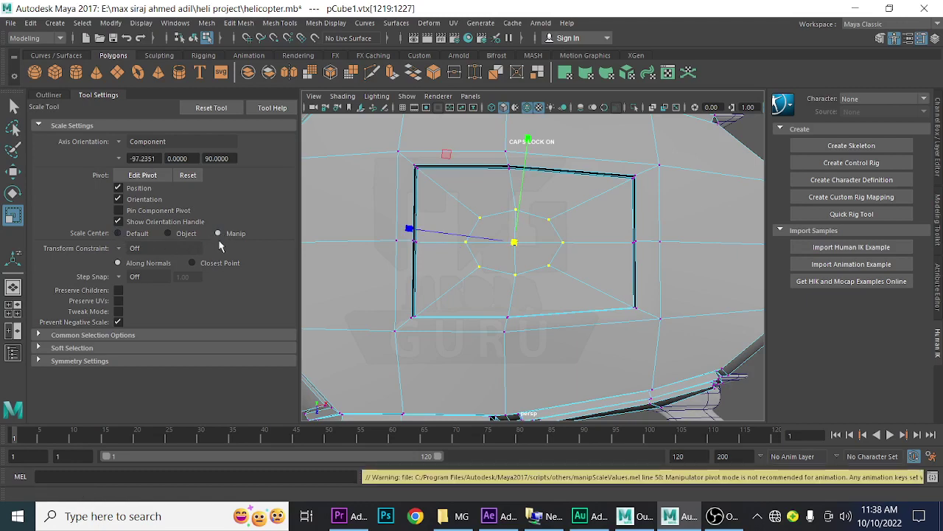
left_click(14, 106)
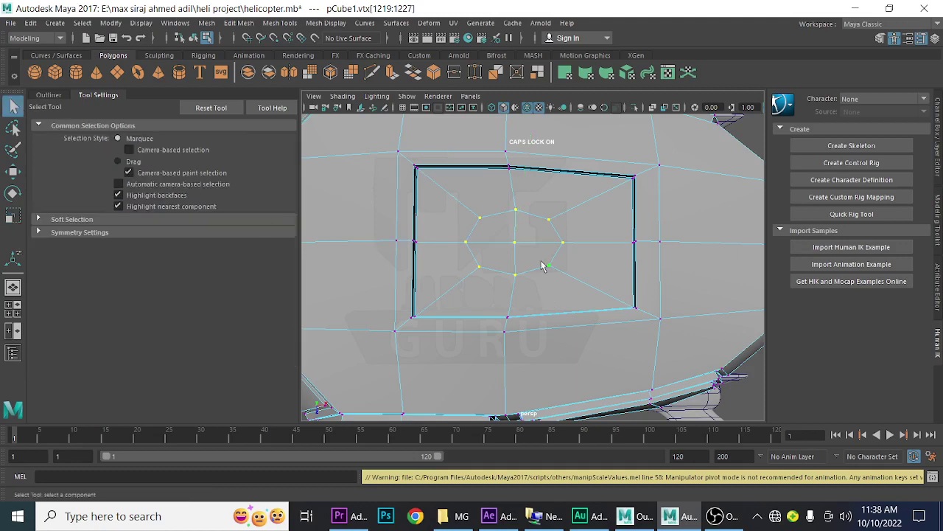
Step: Scale the vertex ring along Y and Z into an even circle, then select the centre vertex
key("r")
left_click_drag(410, 232, 433, 233)
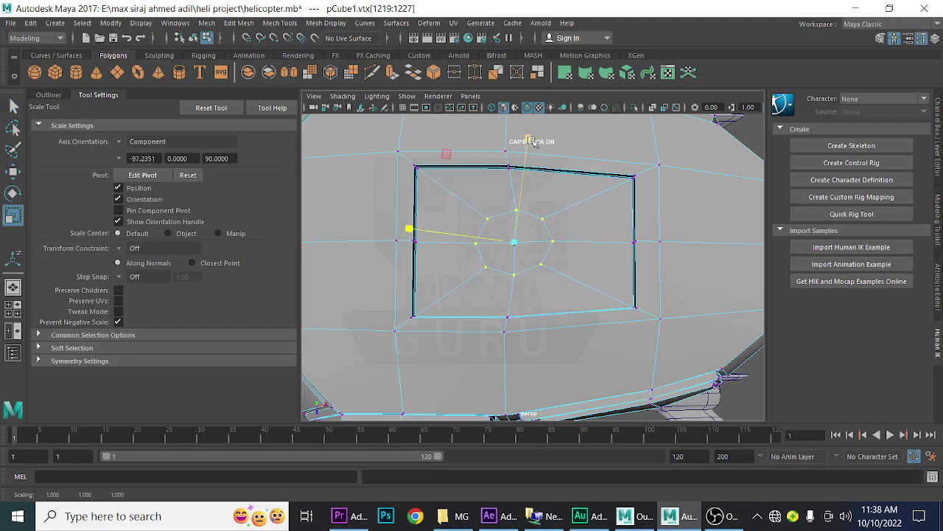
left_click_drag(532, 138, 532, 143)
left_click_drag(410, 230, 414, 235)
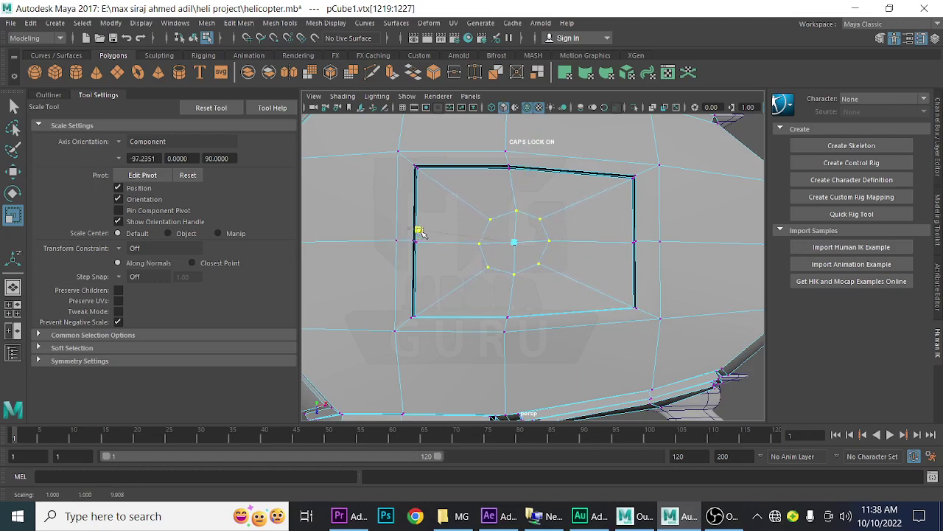
left_click_drag(421, 233, 431, 283)
left_click_drag(530, 140, 533, 146)
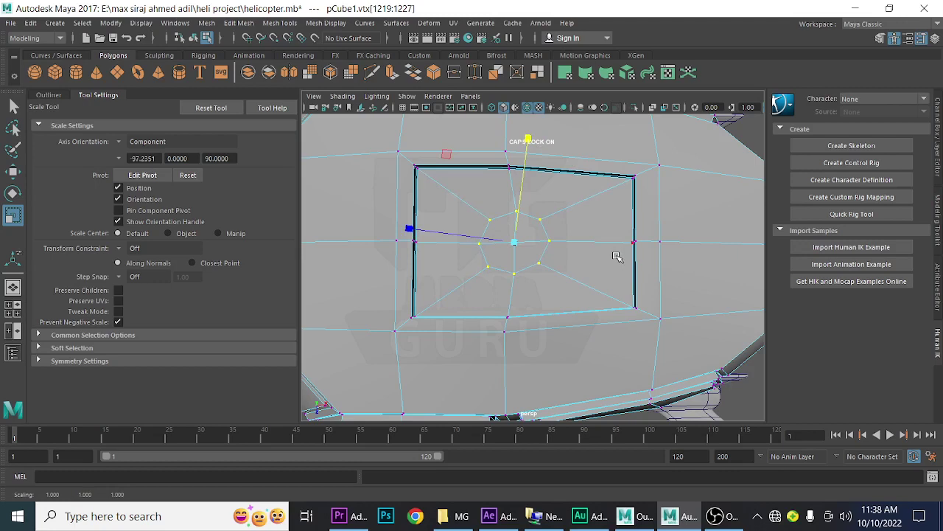
left_click(515, 244)
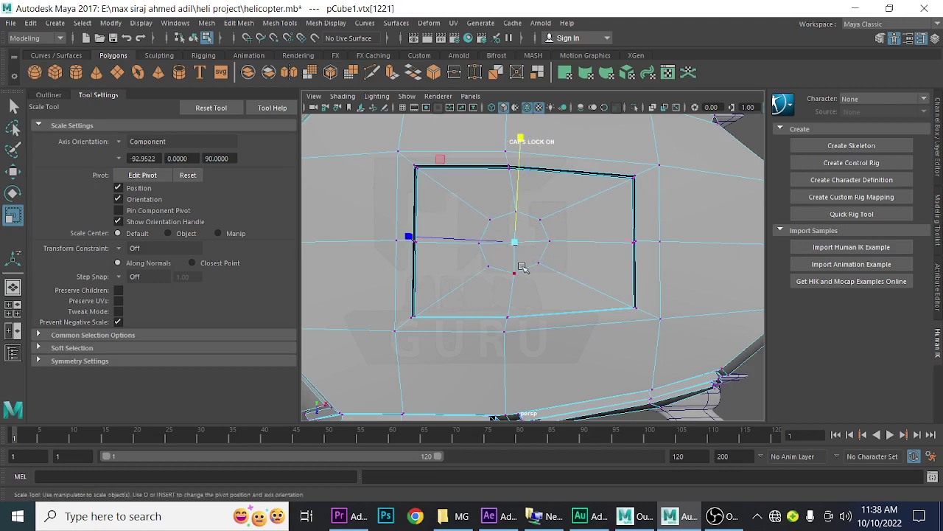
Step: Convert the centre vertex selection to the octagonal disc of surrounding faces
key("w")
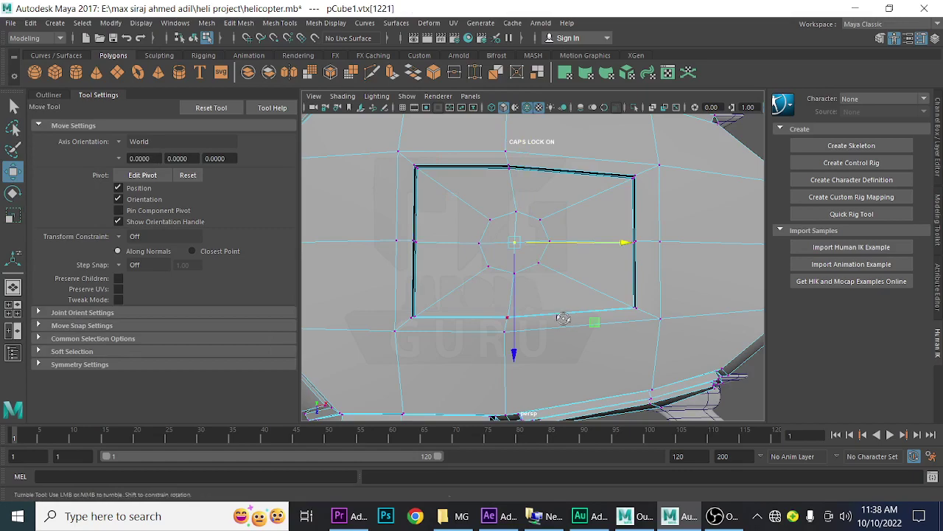
left_click_drag(554, 304, 603, 360, "alt")
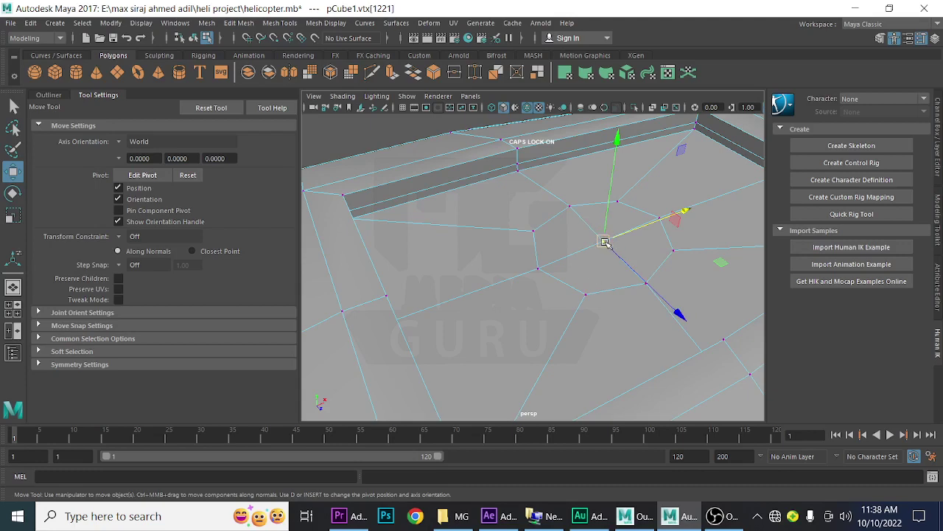
right_click_drag(604, 241, 606, 274, "ctrl")
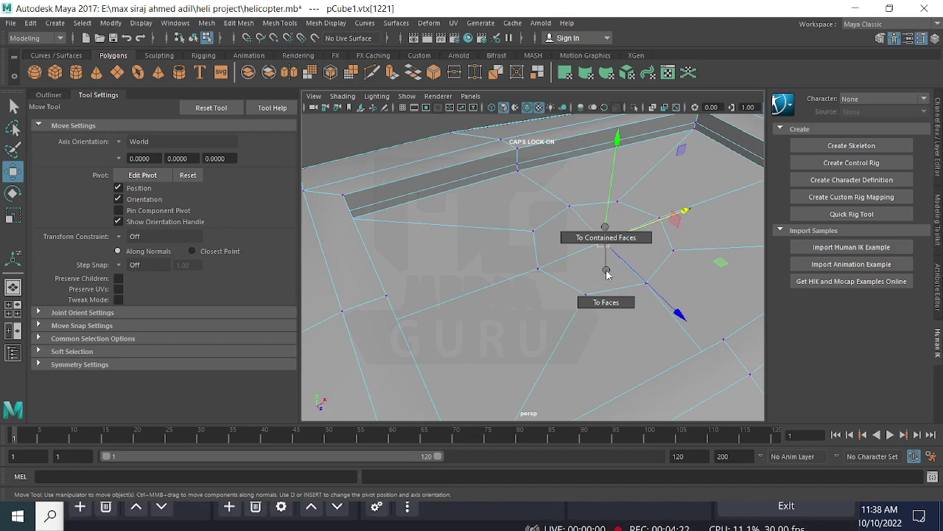
right_click_drag(606, 274, 606, 302, "ctrl")
mouse_move(635, 320)
left_mouse_down("alt")
mouse_move(564, 312)
mouse_move(598, 339)
mouse_move(601, 368)
left_mouse_up("alt")
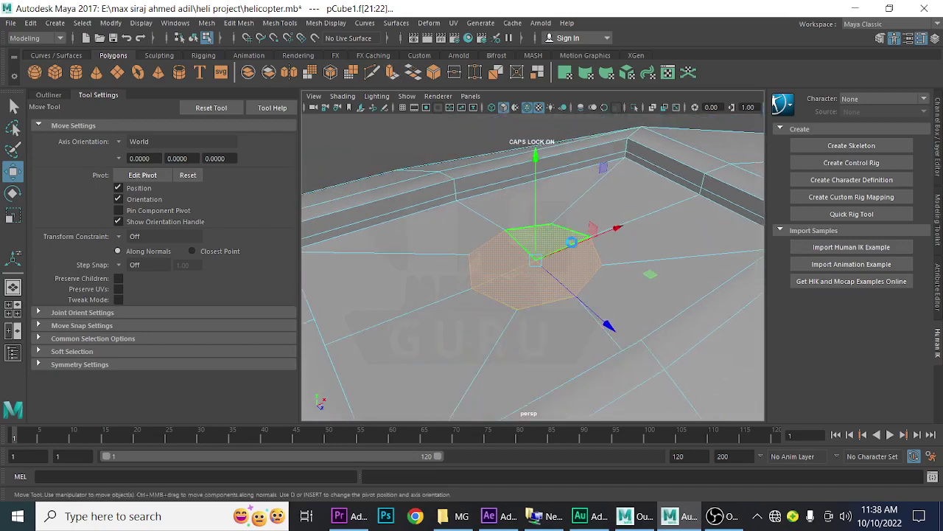
Step: Extrude the octagonal faces three times, shrinking the inset to 0.3 with a slight offset
key("ctrl+e")
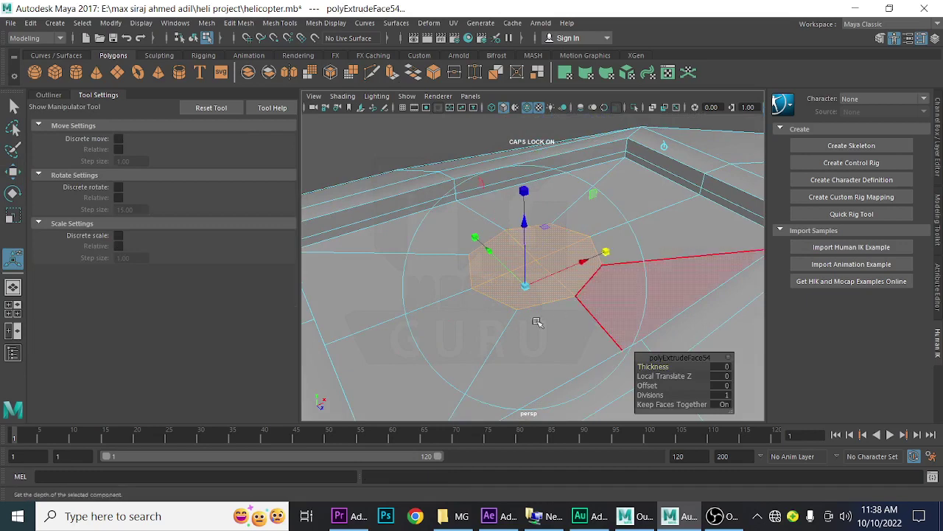
left_click_drag(526, 288, 524, 293)
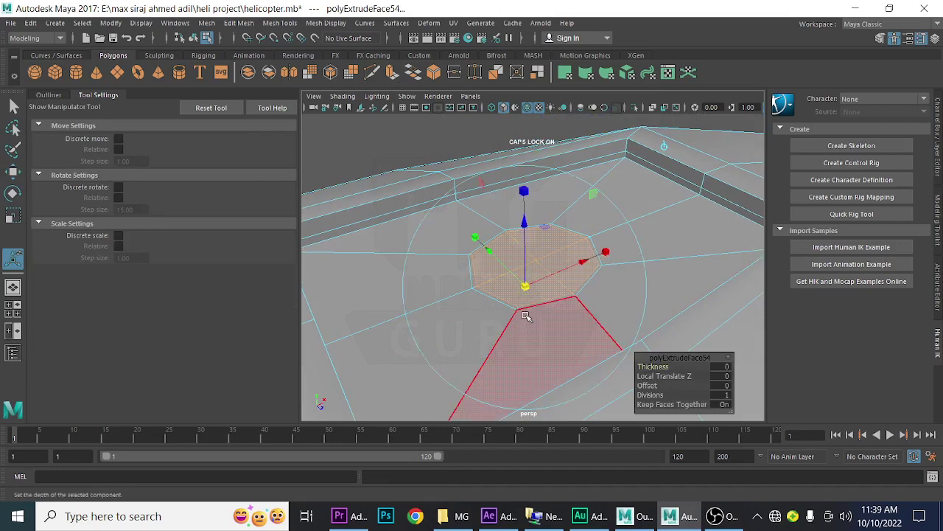
key("ctrl+e")
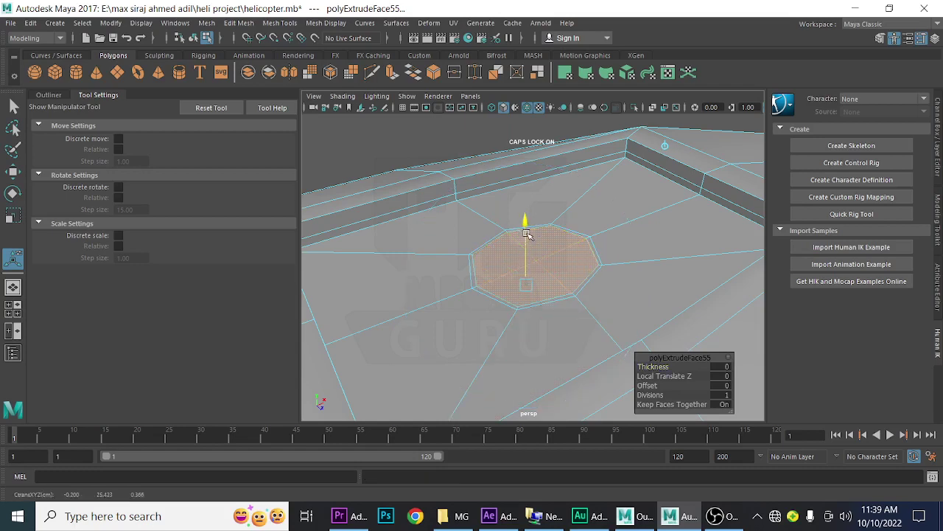
left_click_drag(526, 231, 528, 245)
key("ctrl+e")
key("ctrl+e")
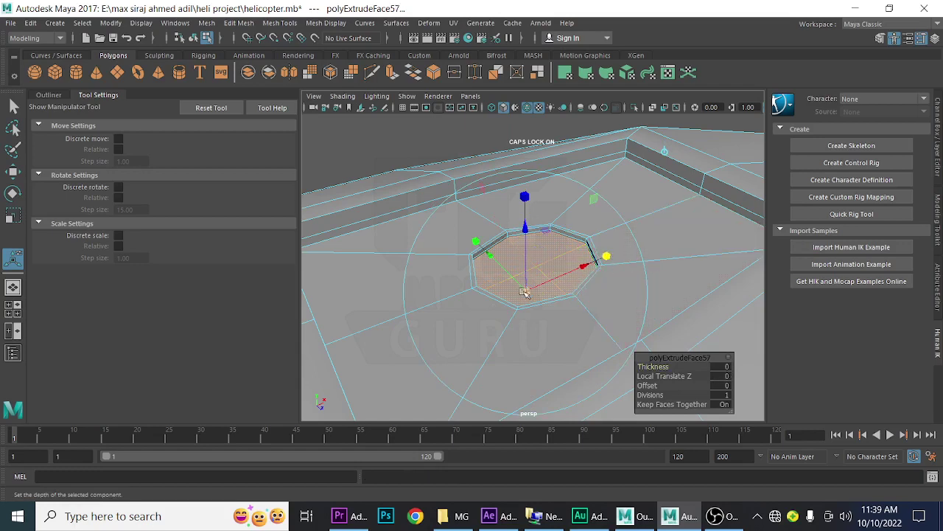
mouse_move(524, 293)
left_mouse_down()
mouse_move(492, 326)
mouse_move(502, 325)
left_mouse_up()
Step: Extrude twice more, pushing the face down into the roof as a socket, then deselect
key("ctrl+e")
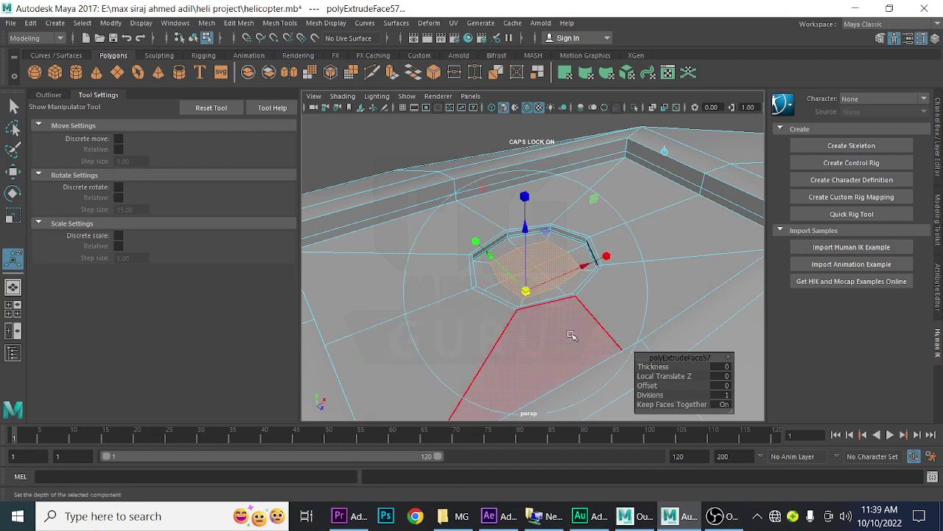
left_click_drag(529, 224, 531, 233)
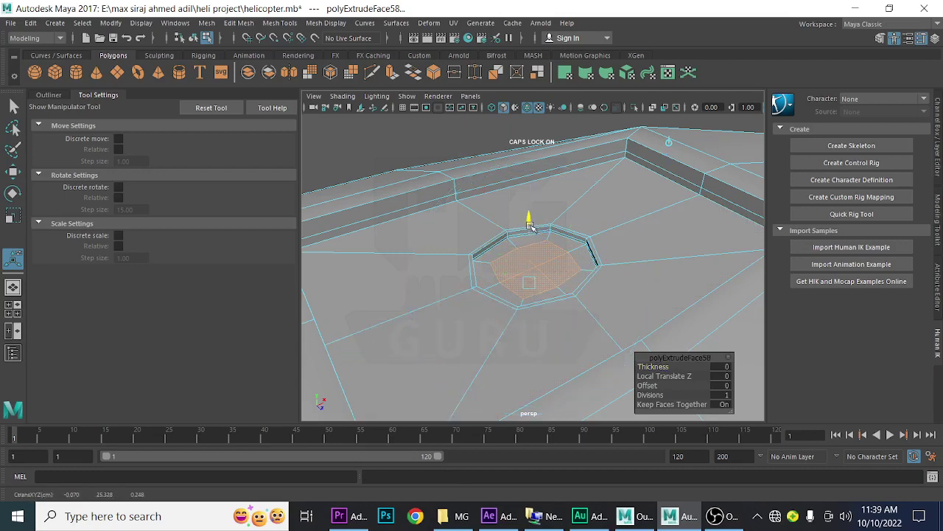
key("ctrl+e")
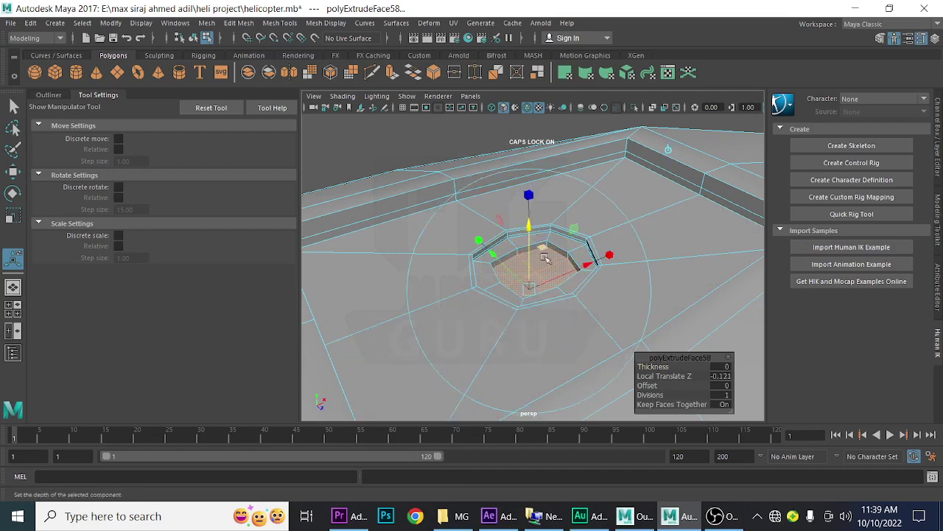
left_click_drag(530, 225, 531, 251)
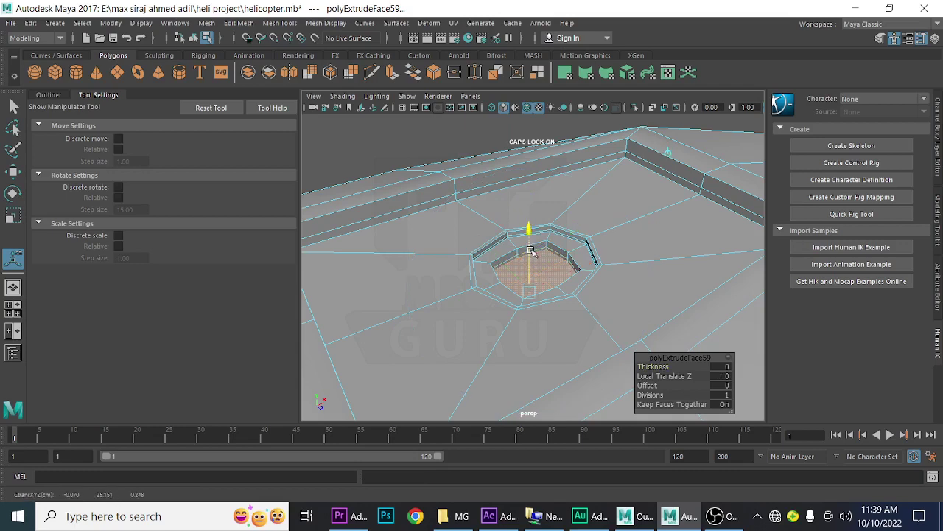
left_click(413, 143)
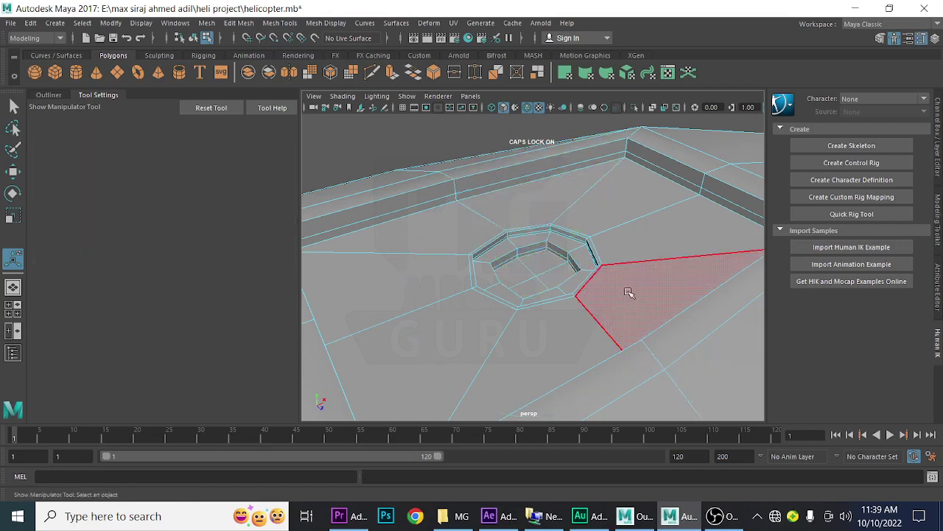
Step: Inspect the body, return to object mode, deselect, and save helicopter.mb
scroll(627, 295, "down", 3)
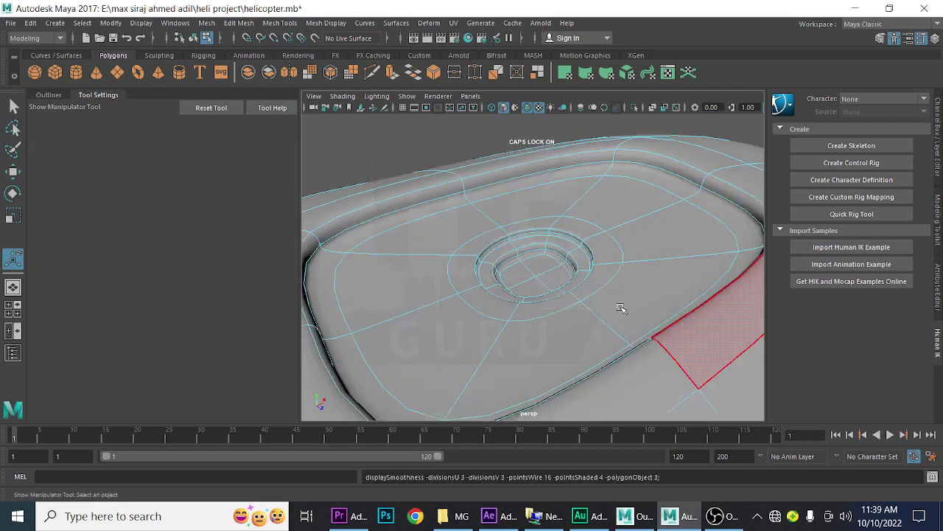
scroll(617, 312, "down", 3)
mouse_move(521, 314)
left_mouse_down("alt")
mouse_move(438, 316)
mouse_move(524, 310)
left_mouse_up("alt")
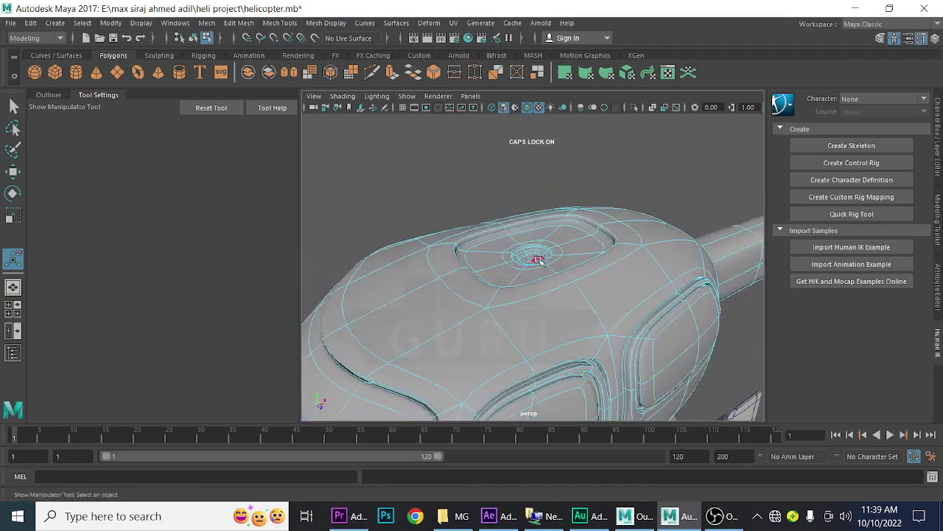
scroll(574, 297, "up", 2)
scroll(613, 352, "up", 3)
scroll(544, 322, "up", 1)
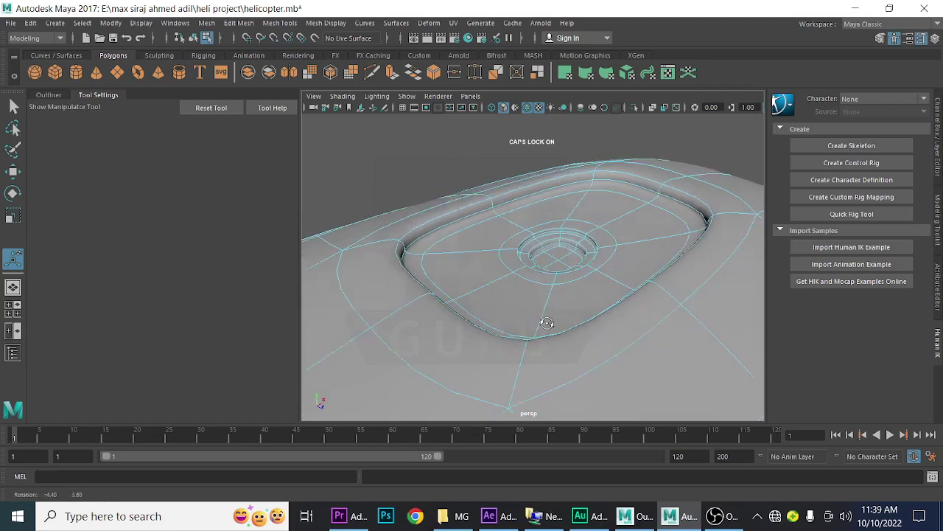
scroll(576, 328, "down", 3)
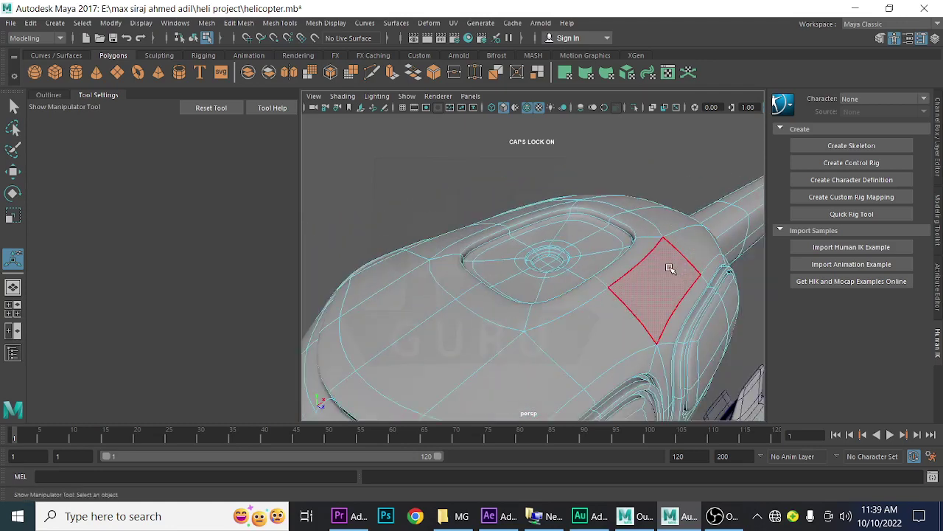
right_click_drag(669, 269, 711, 164)
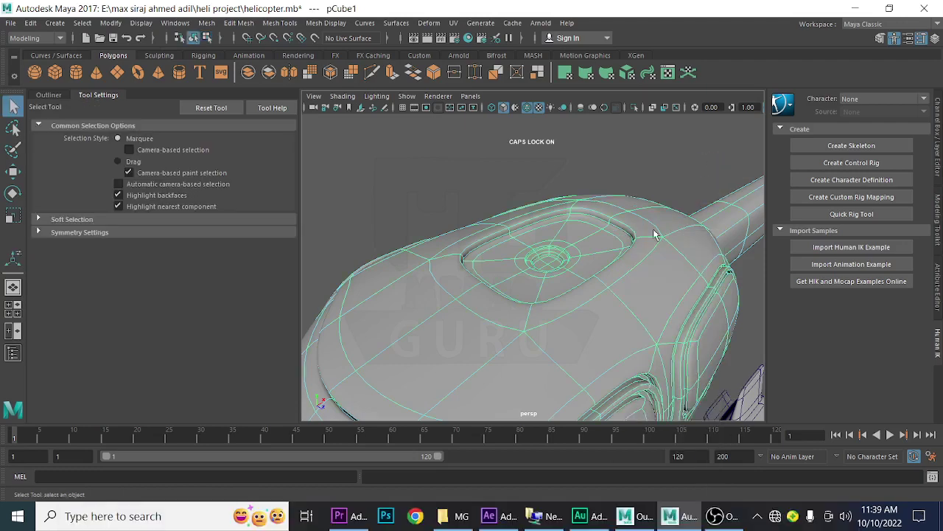
left_click(484, 172)
key("ctrl+s")
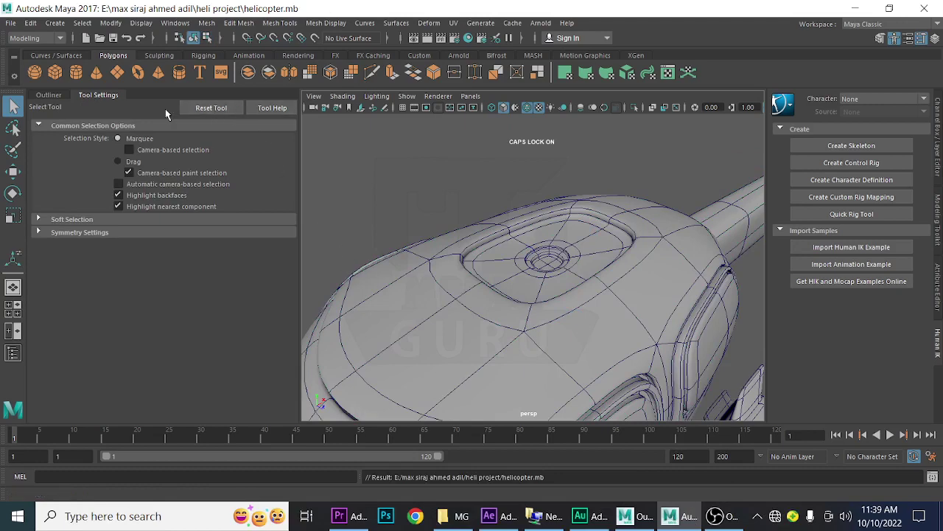
Step: Show the Outliner narrowed beside the viewport and orbit around the whole helicopter
left_click(49, 95)
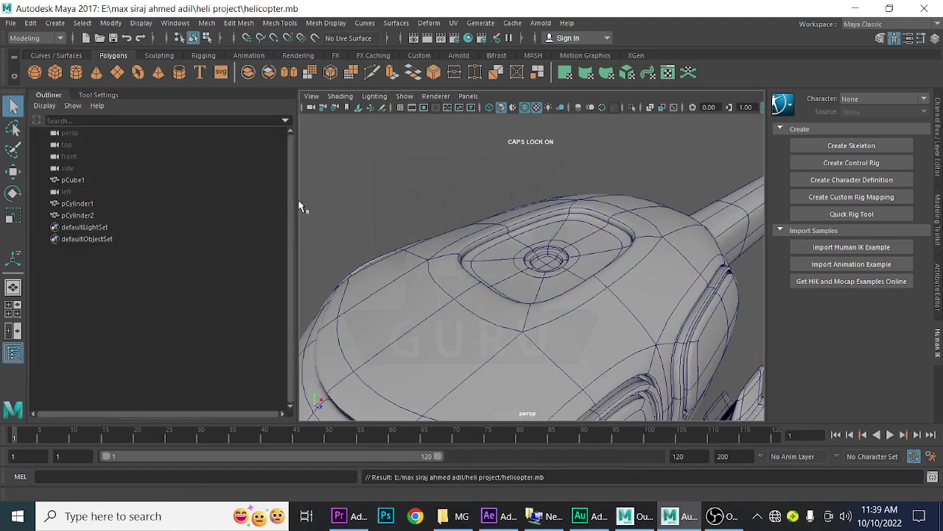
left_click_drag(296, 199, 181, 199)
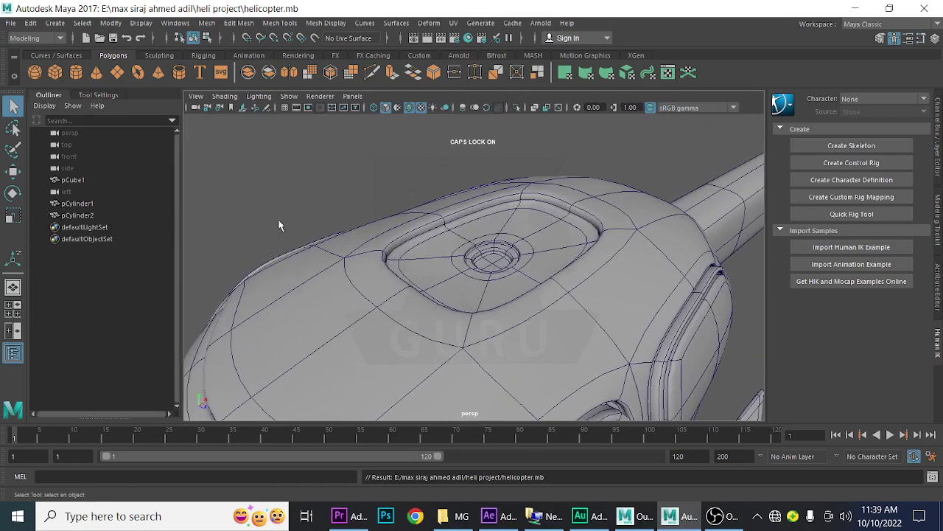
left_click_drag(538, 317, 482, 305, "alt")
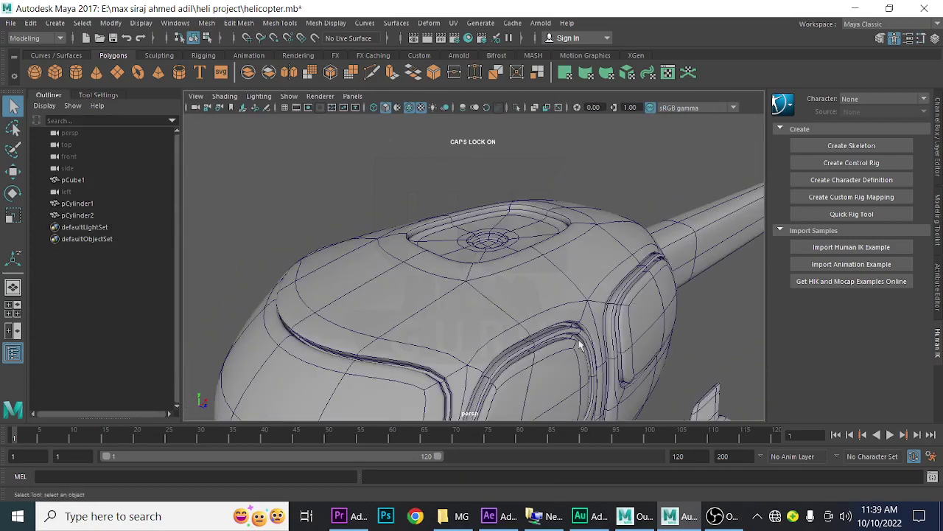
middle_click_drag(482, 305, 570, 295, "alt")
left_click_drag(570, 295, 552, 313, "alt")
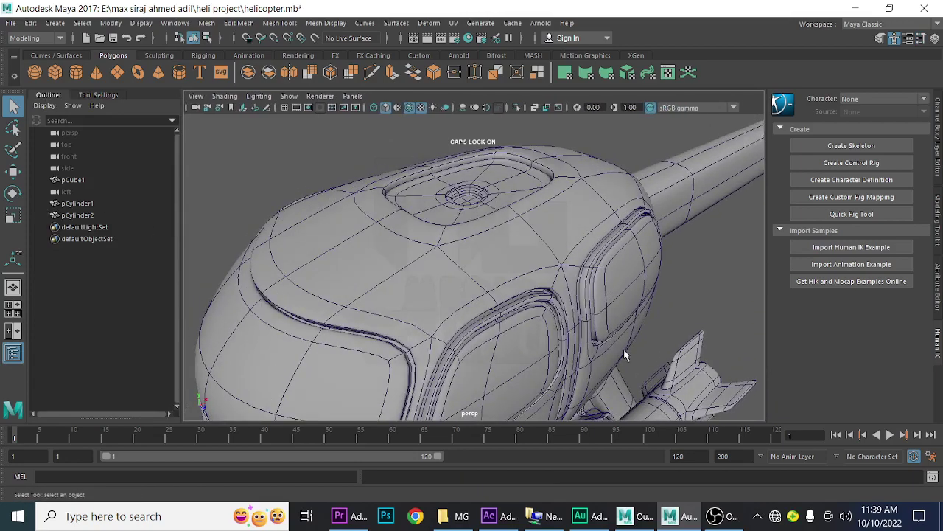
scroll(624, 356, "down", 3)
left_click_drag(623, 355, 556, 261, "alt")
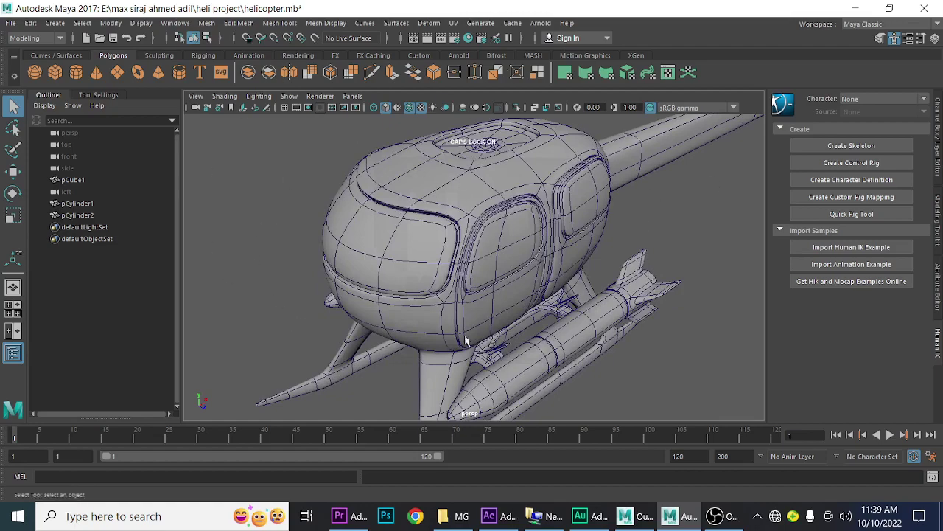
mouse_move(469, 344)
left_mouse_down("alt")
mouse_move(547, 300)
mouse_move(438, 284)
mouse_move(402, 302)
left_mouse_up("alt")
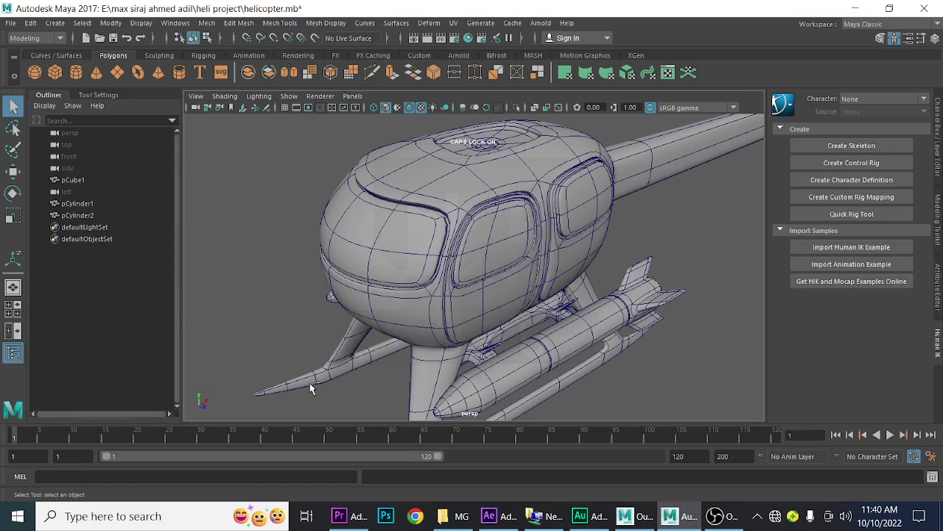
Step: Maximize the viewport to view the tail boom, then restore the full workspace
key("ctrl+space")
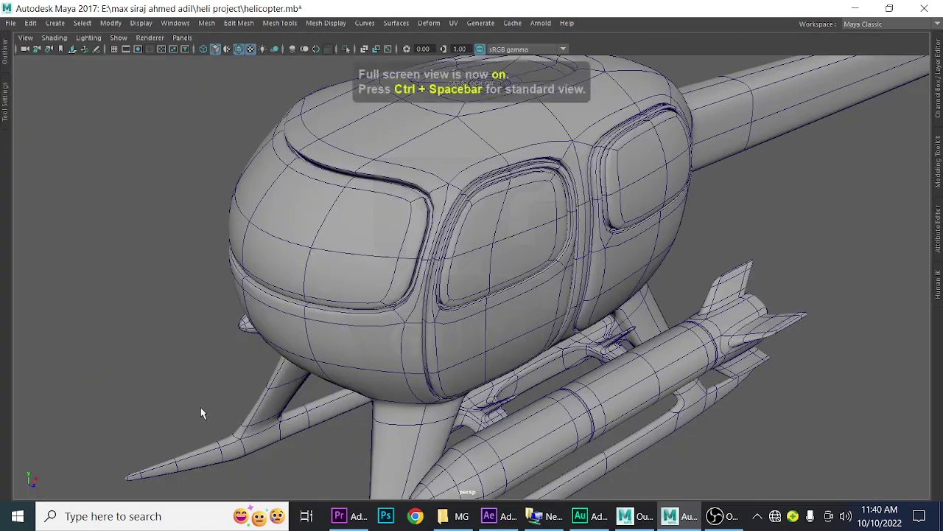
key("Caps_Lock")
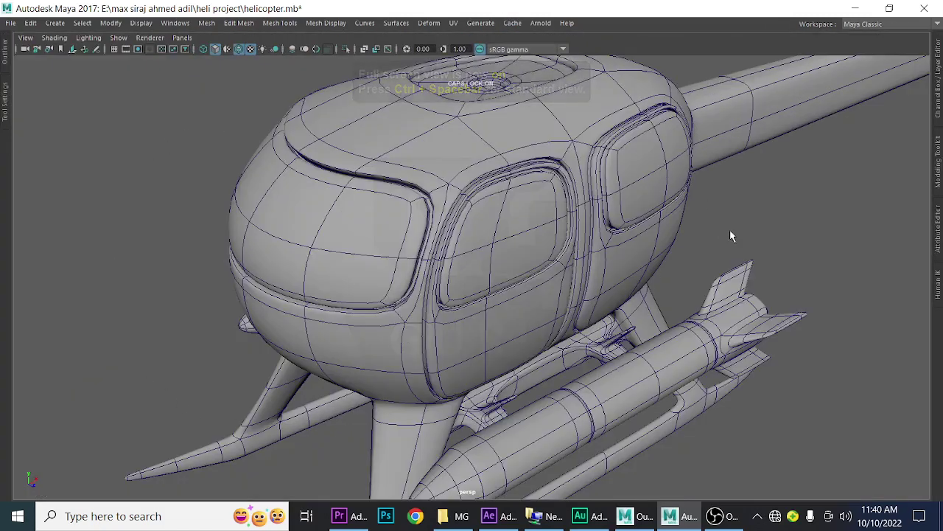
mouse_move(676, 314)
left_mouse_down("alt")
mouse_move(456, 304)
mouse_move(514, 293)
mouse_move(653, 326)
mouse_move(661, 337)
mouse_move(613, 322)
left_mouse_up("alt")
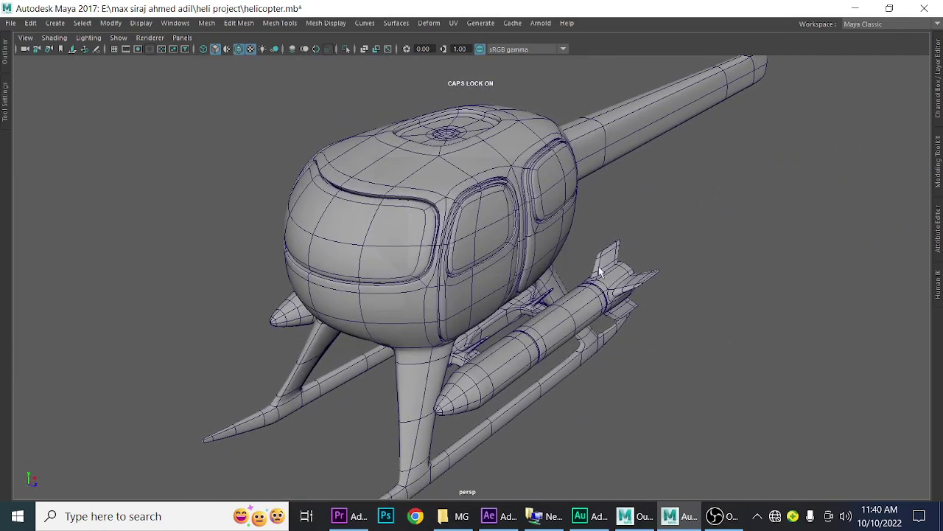
key("ctrl+space")
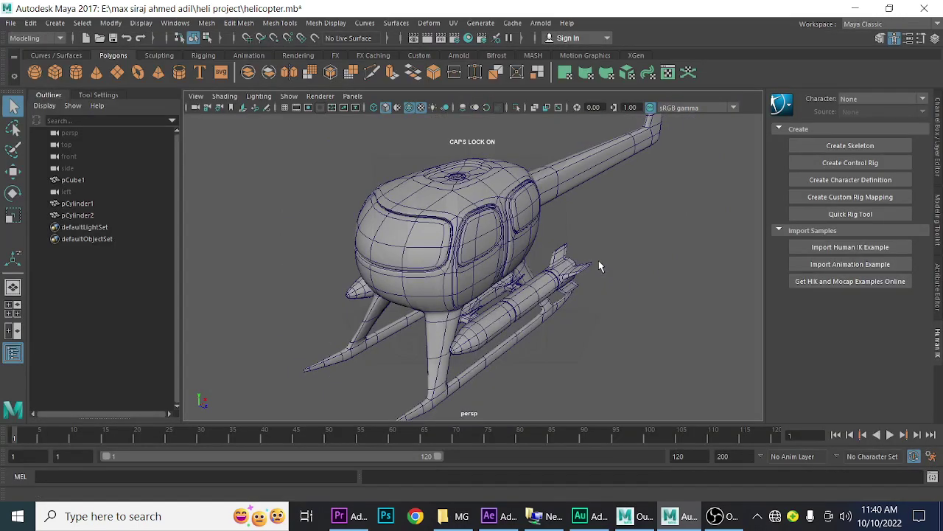
scroll(528, 319, "up", 1)
scroll(529, 324, "up", 2)
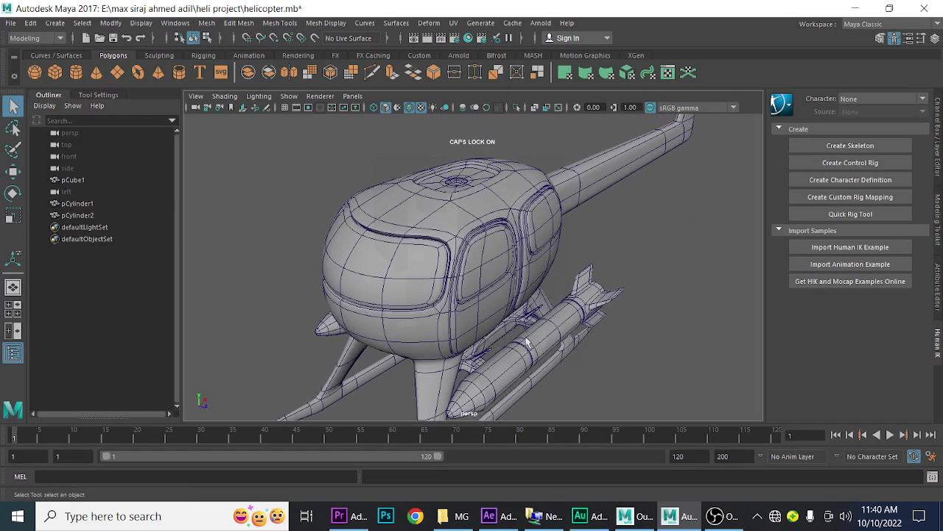
scroll(495, 335, "up", 1)
scroll(494, 297, "up", 1)
scroll(493, 297, "down", 1)
scroll(486, 298, "down", 1)
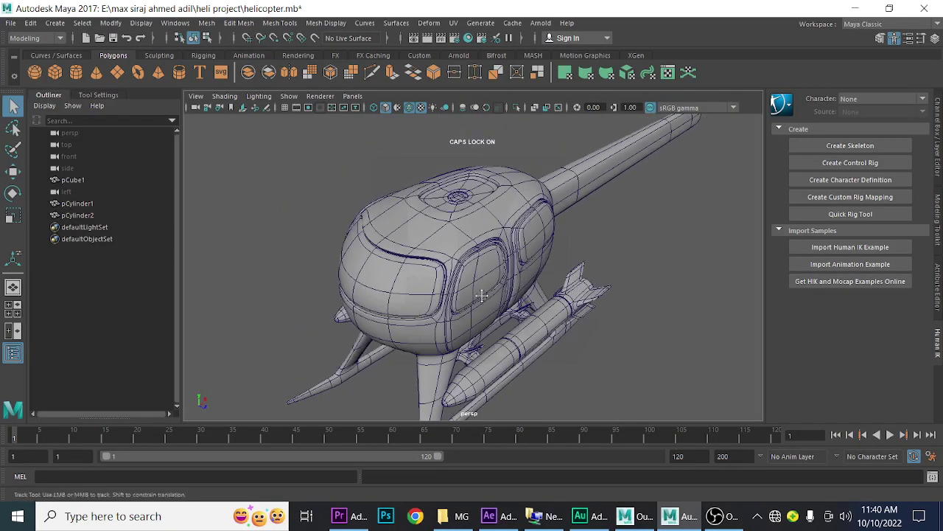
scroll(479, 296, "down", 1)
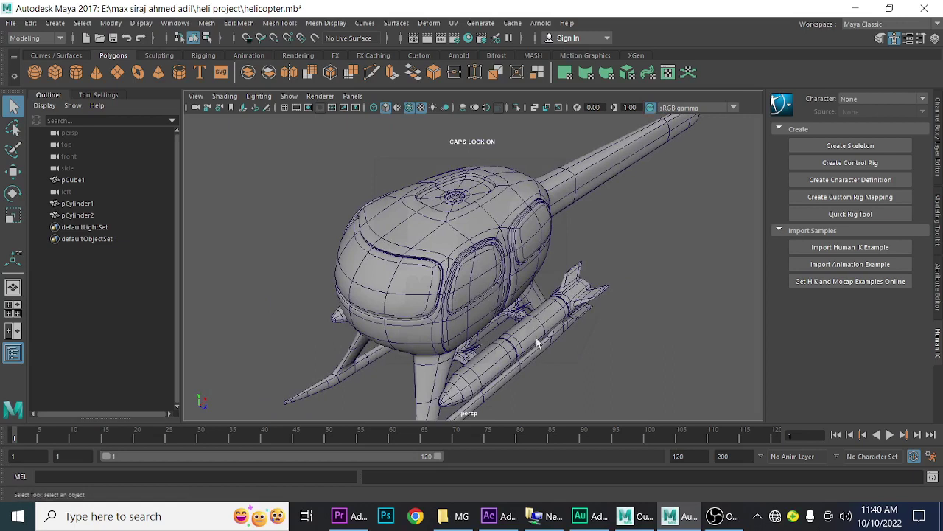
Step: Create a tall polygon cylinder, pCylinder3, standing beside the helicopter
left_click(76, 73)
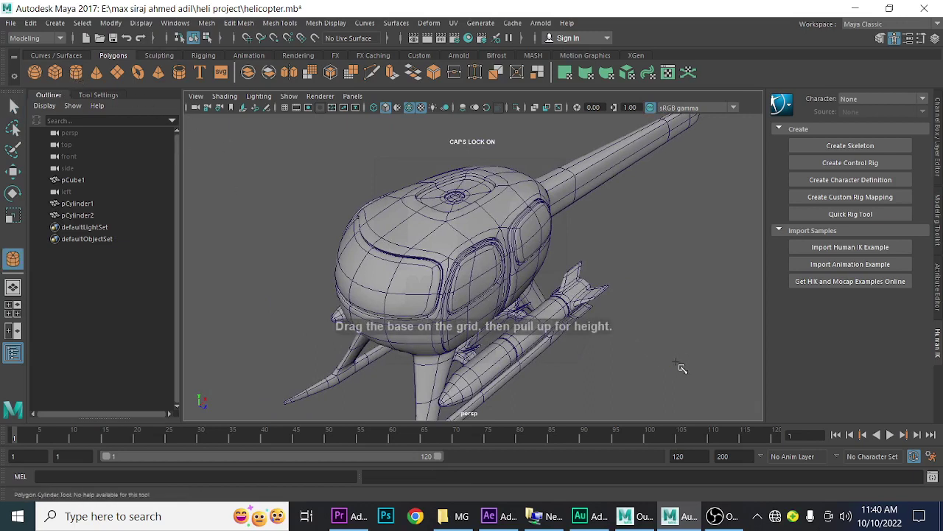
mouse_move(684, 361)
left_mouse_down()
mouse_move(686, 319)
mouse_move(529, 352)
left_mouse_up()
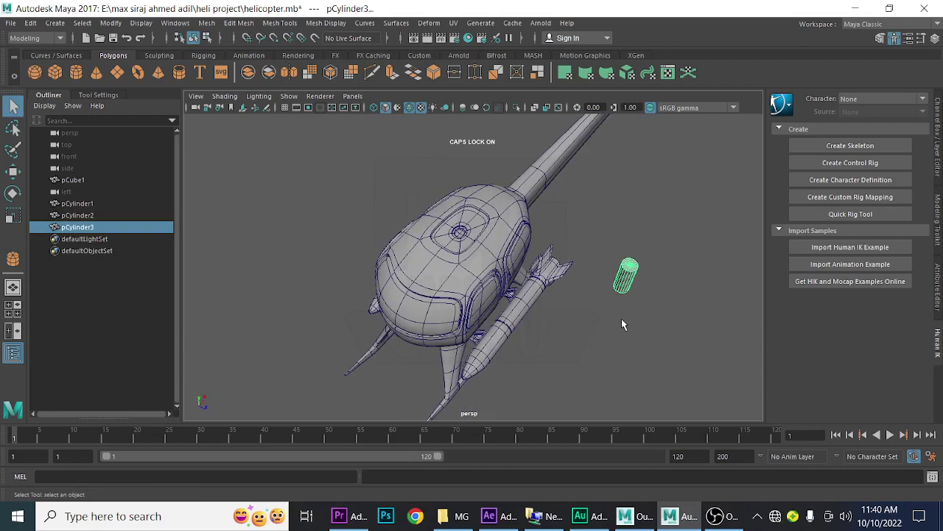
key("space")
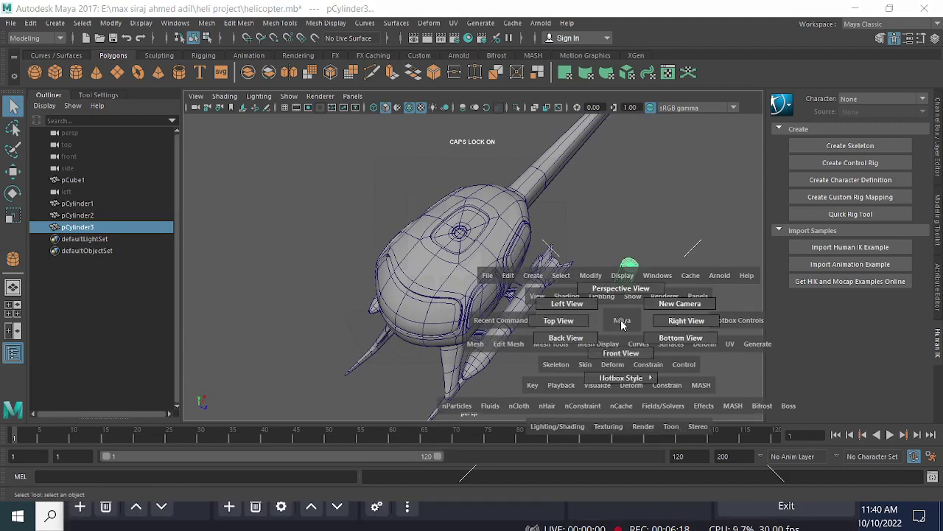
Step: In top view, move pCylinder3 onto the middle of the cabin roof
left_click(569, 319)
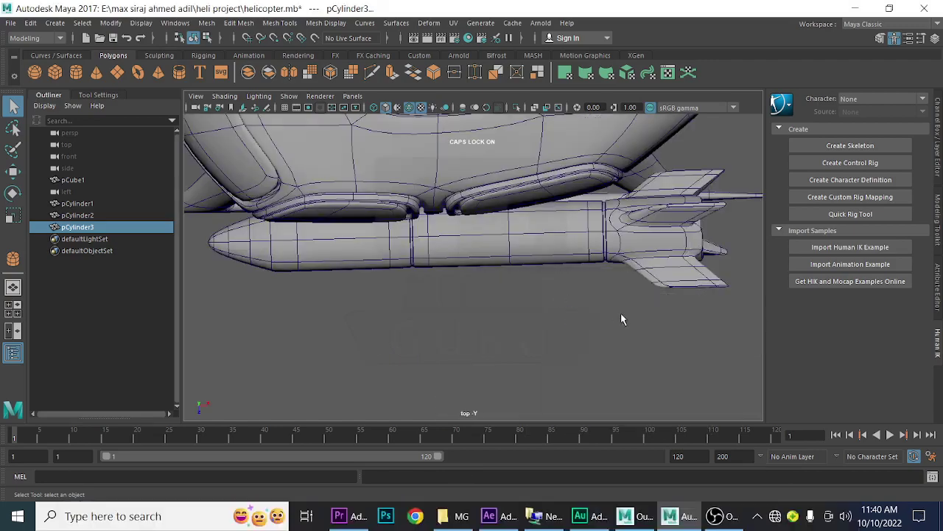
right_click_drag(620, 313, 333, 277, "alt")
left_click_drag(333, 277, 472, 274, "alt")
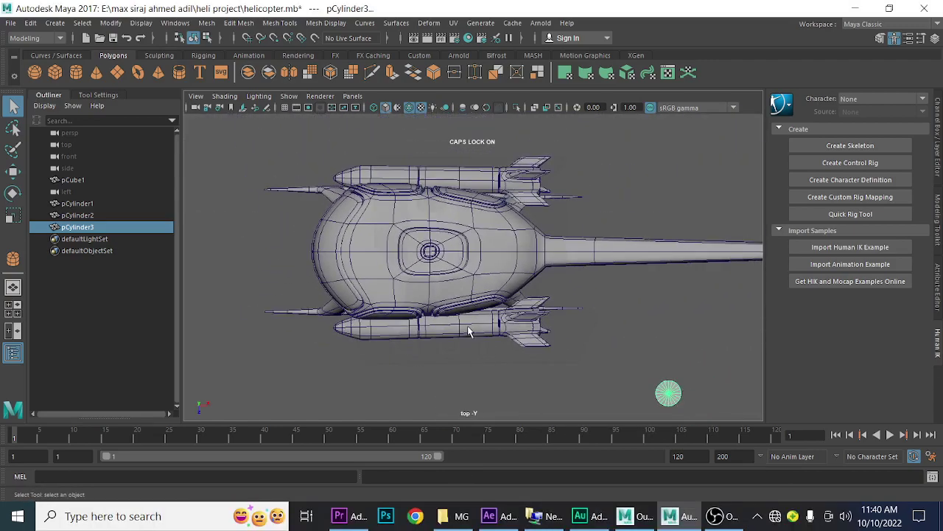
key("w")
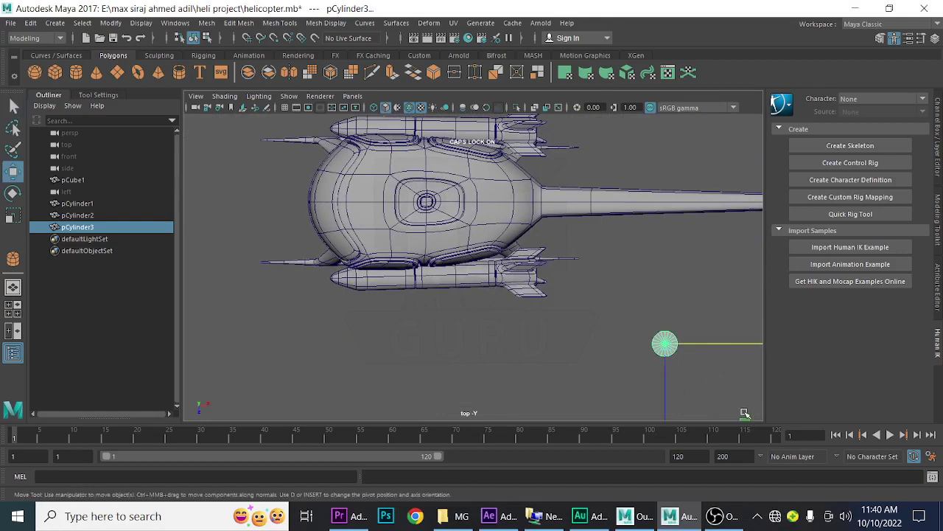
mouse_move(745, 420)
middle_mouse_down()
mouse_move(632, 360)
mouse_move(657, 362)
mouse_move(641, 383)
mouse_move(624, 366)
mouse_move(658, 364)
mouse_move(509, 288)
mouse_move(504, 274)
mouse_move(507, 284)
middle_mouse_up()
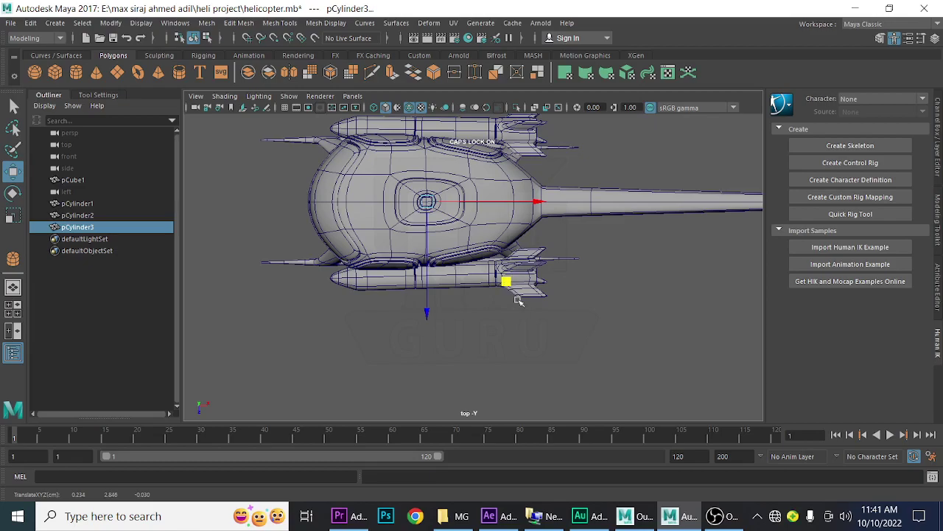
Step: In wireframe, zoom in and centre the cylinder exactly over the round roof opening
key("4")
scroll(453, 245, "up", 2)
scroll(448, 238, "up", 2)
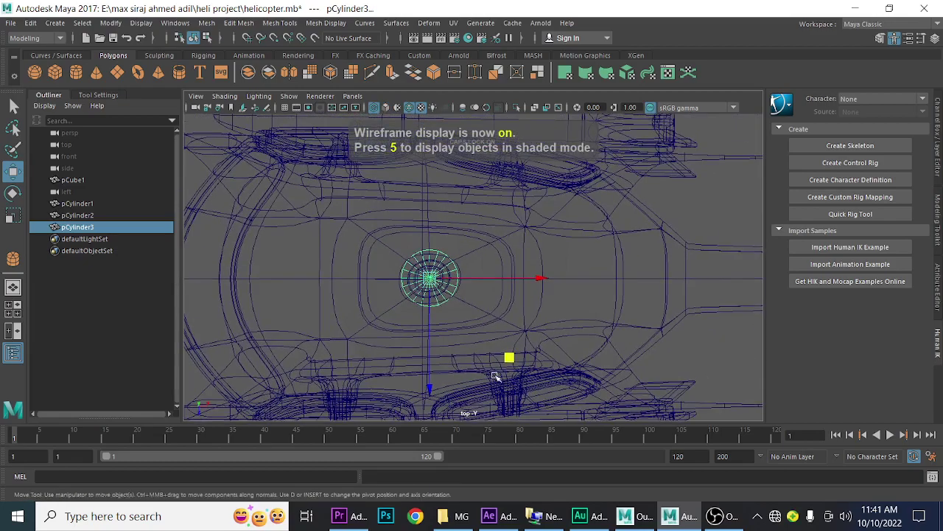
scroll(506, 359, "up", 2)
scroll(521, 319, "up", 1)
scroll(521, 319, "up", 2)
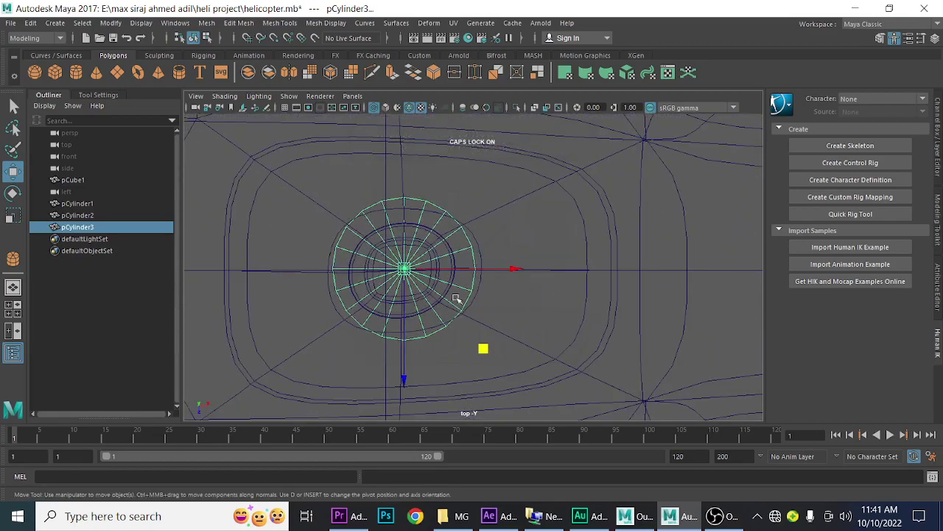
left_click_drag(483, 348, 483, 351)
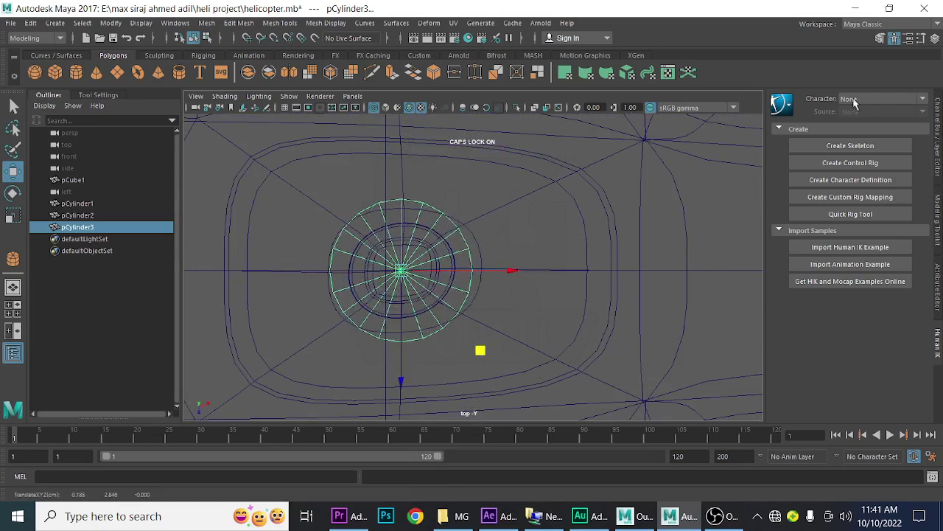
Step: Set the cylinder's radius to 0.384 and its axis subdivisions to 8
left_click(938, 131)
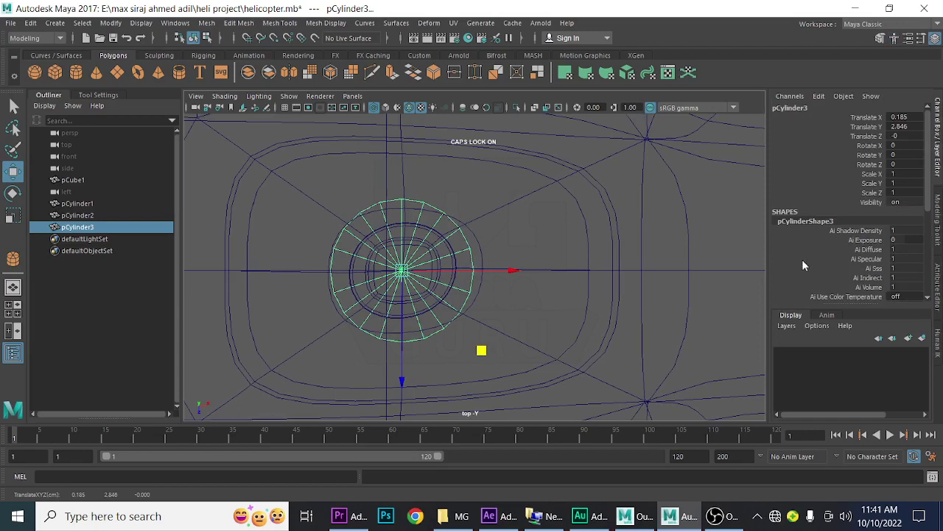
scroll(794, 274, "down", 3)
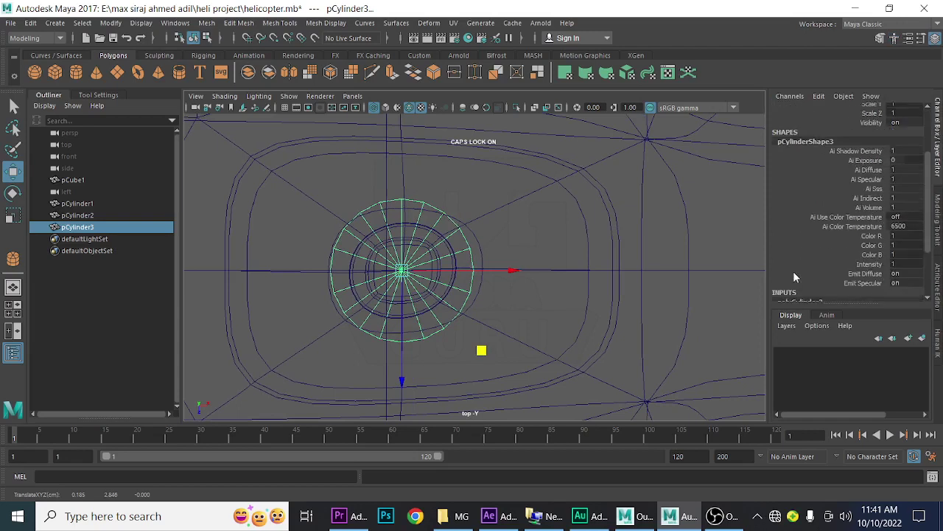
scroll(799, 275, "down", 3)
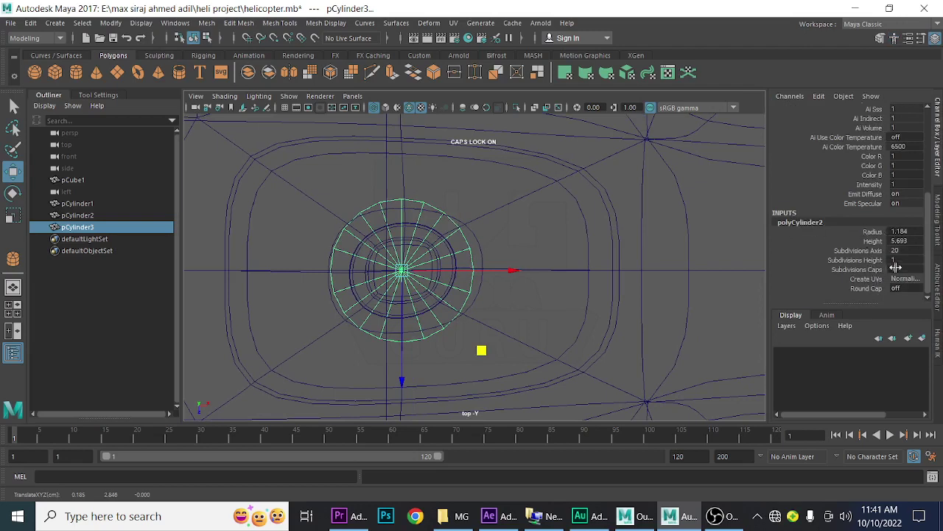
left_click(870, 233)
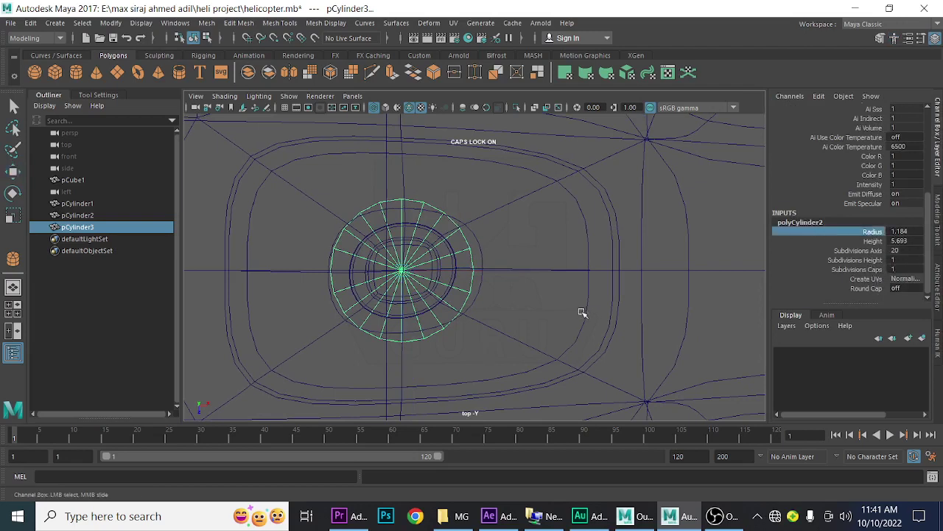
middle_click_drag(579, 311, 541, 320)
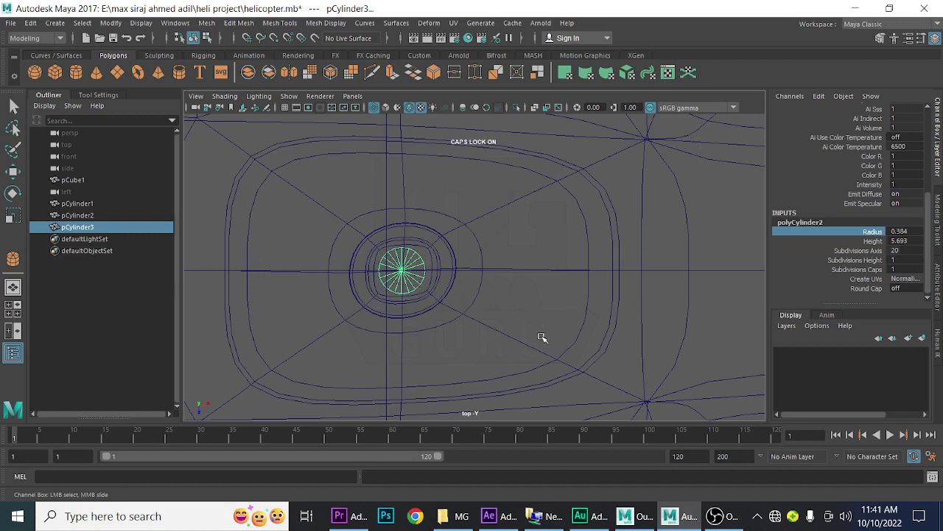
left_click(854, 252)
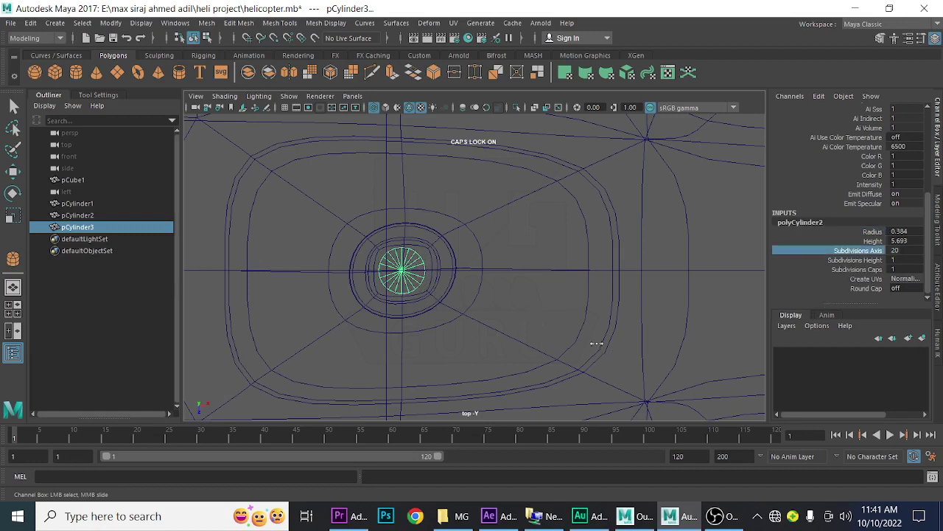
middle_click_drag(596, 343, 525, 357)
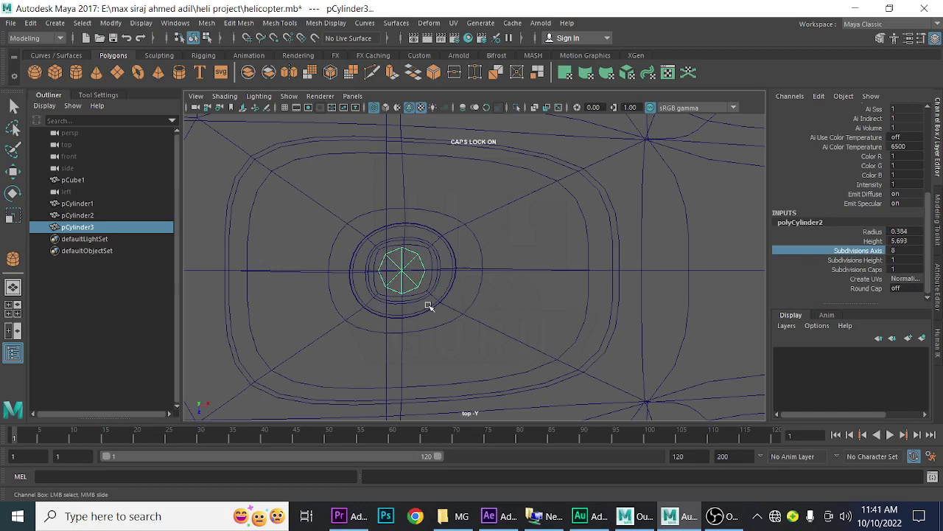
Step: Zoom in on the cylinder and return to the perspective view
scroll(427, 305, "up", 2)
scroll(501, 337, "up", 1)
middle_click_drag(516, 328, 591, 310, "alt")
scroll(596, 325, "up", 1)
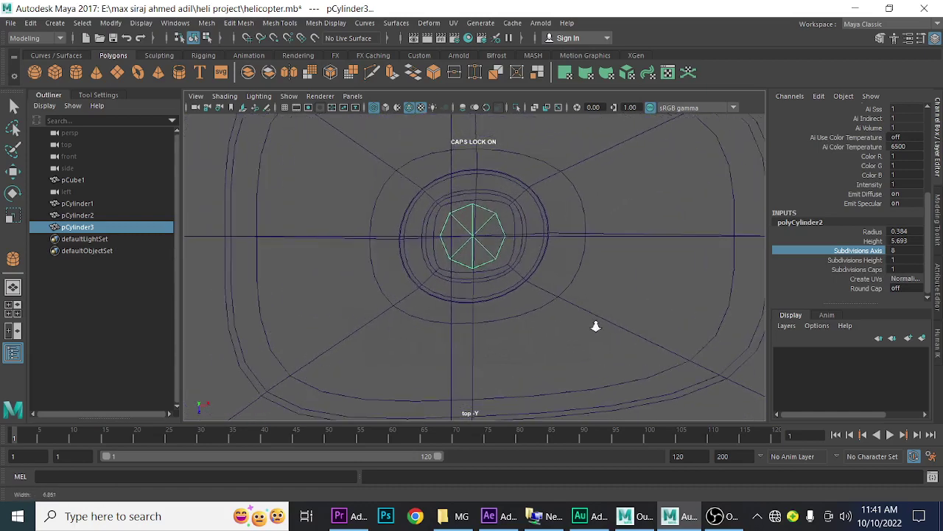
scroll(596, 326, "up", 1)
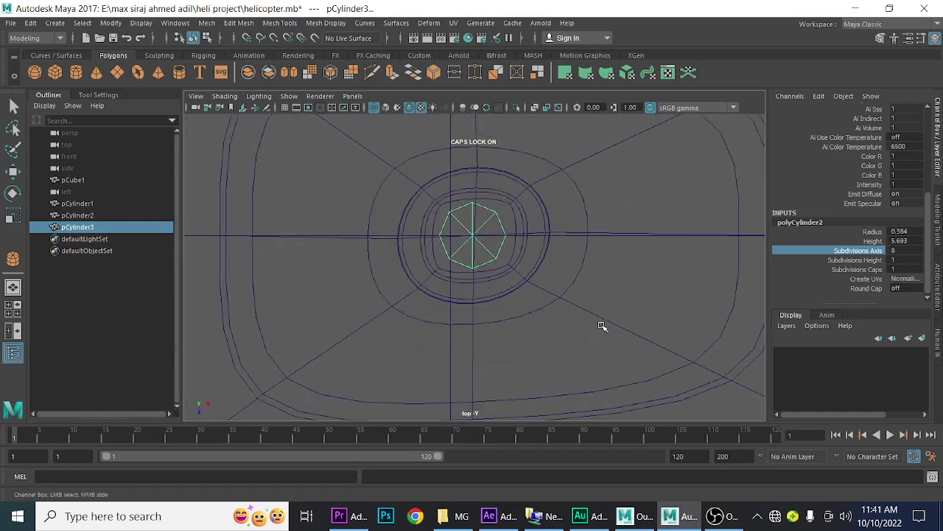
key("space")
mouse_move(560, 300)
left_mouse_down()
mouse_move(560, 272)
mouse_move(568, 367)
left_mouse_up()
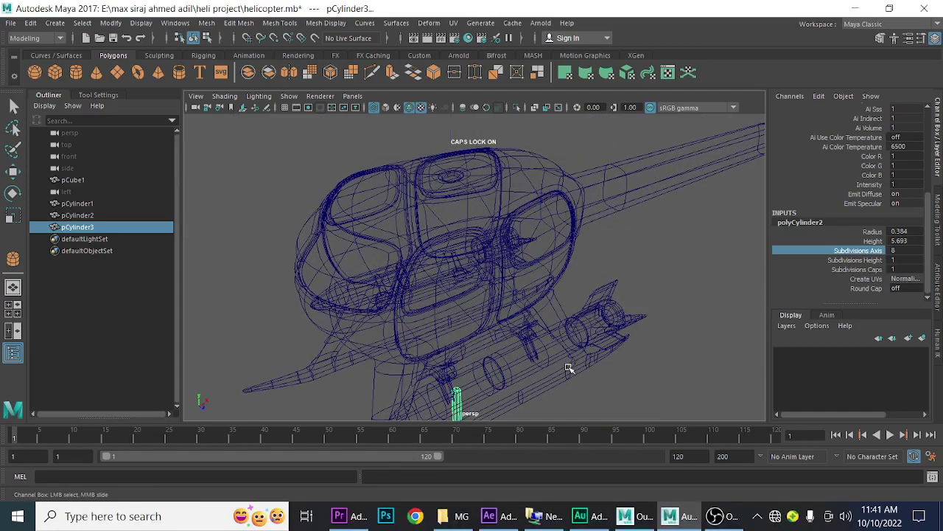
Step: Raise the cylinder up to the cabin roof and restore shaded display
key("w")
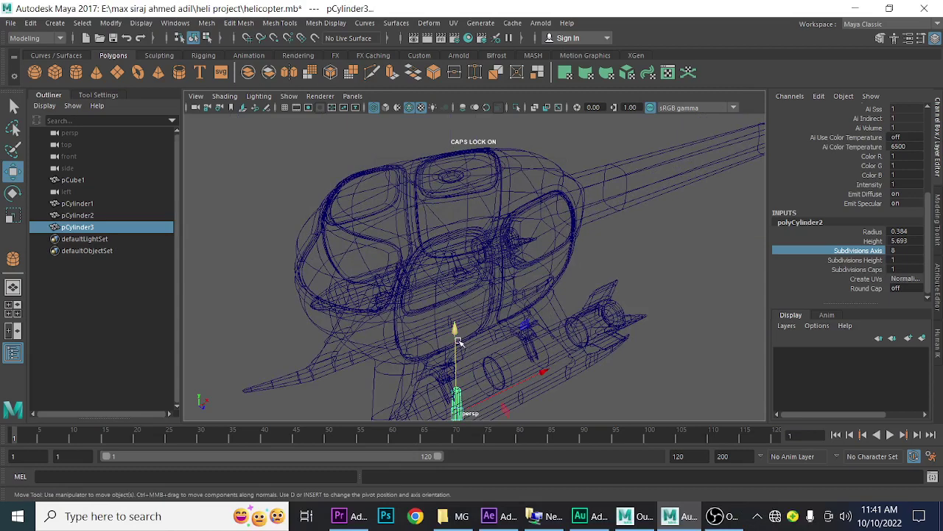
left_click_drag(458, 341, 448, 179)
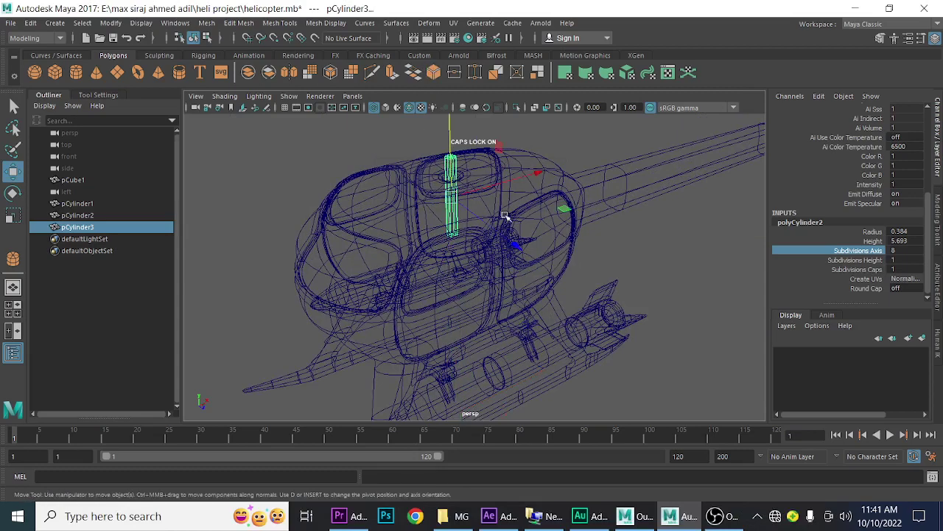
key("6")
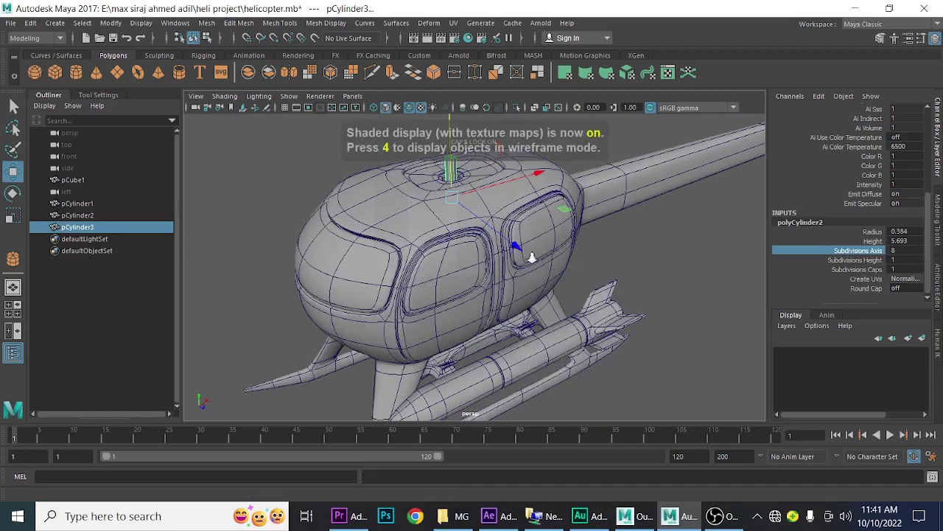
mouse_move(533, 255)
left_mouse_down("alt")
mouse_move(534, 318)
mouse_move(565, 358)
mouse_move(581, 347)
mouse_move(503, 213)
mouse_move(498, 72)
left_mouse_up("alt")
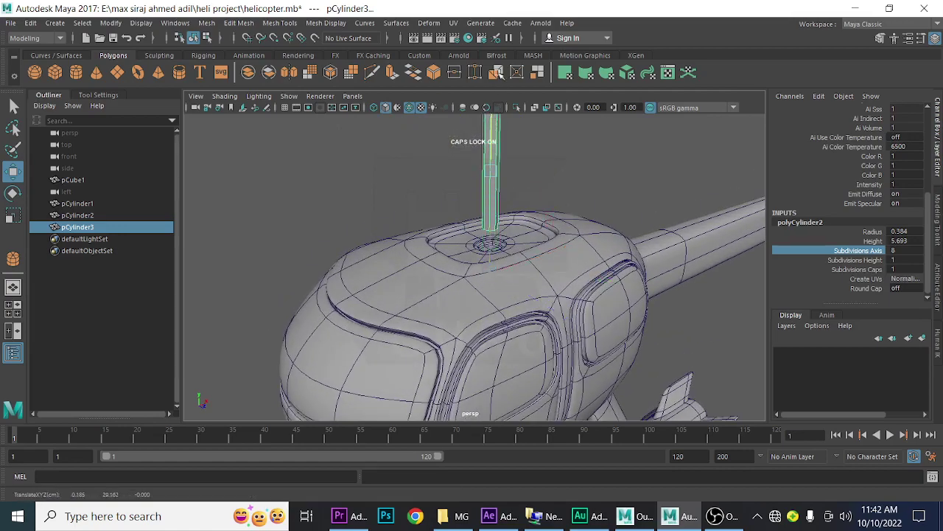
Step: Shorten the cylinder to height 1.893 and lower it into the roof recess
left_click(873, 241)
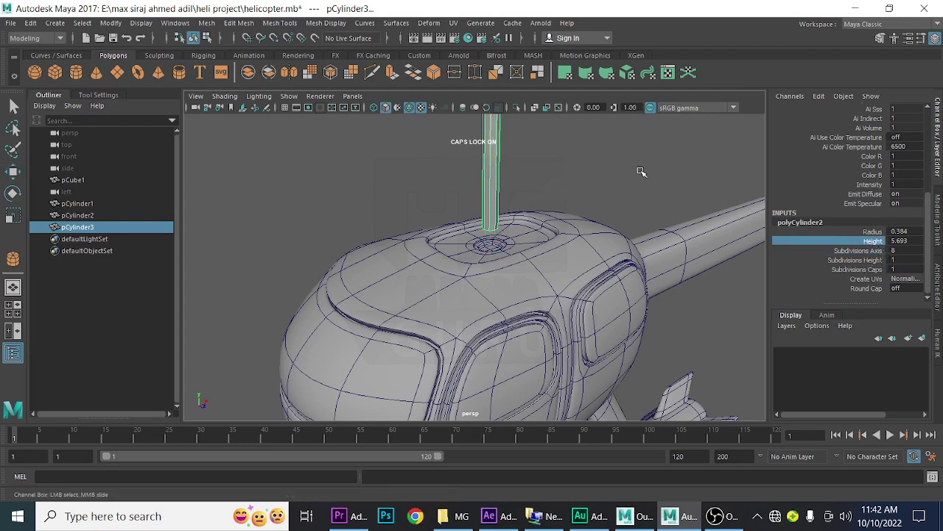
middle_click_drag(642, 171, 617, 177)
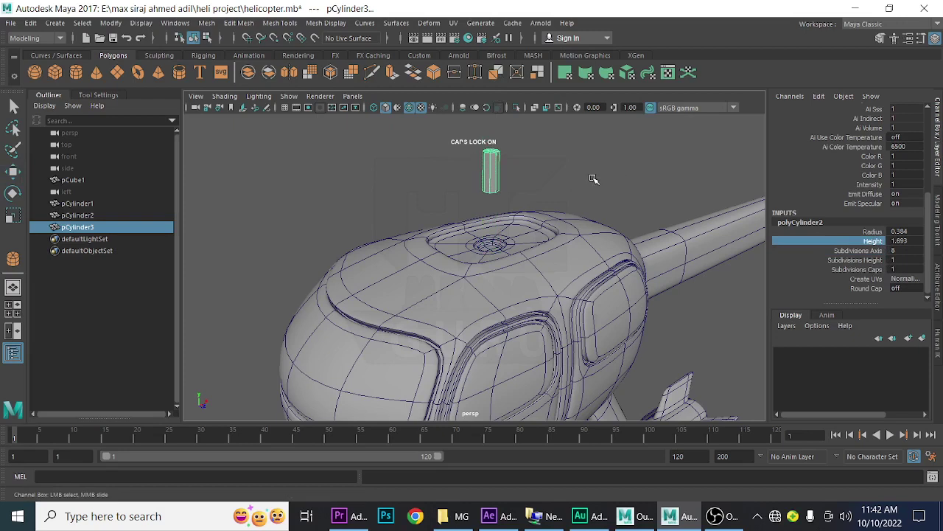
key("w")
mouse_move(493, 126)
left_mouse_down()
mouse_move(500, 202)
mouse_move(496, 191)
left_mouse_up()
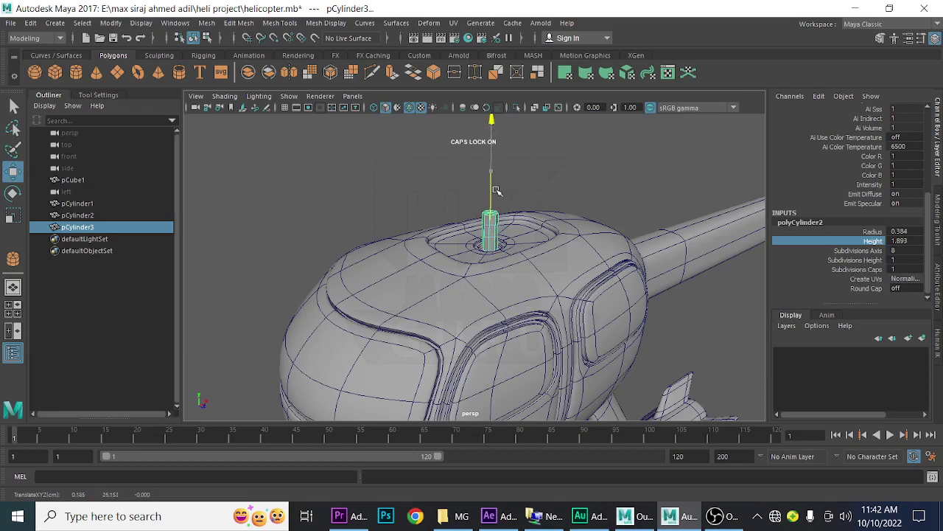
Step: Zoom in on the cylinder and switch it to vertex editing
scroll(543, 274, "up", 2)
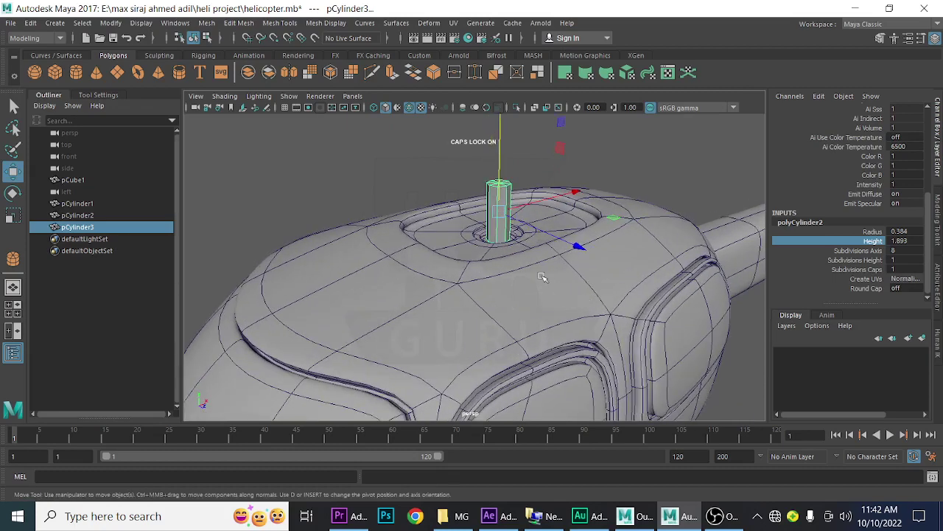
scroll(497, 303, "up", 2)
scroll(493, 302, "up", 1)
scroll(489, 304, "up", 1)
scroll(489, 310, "up", 1)
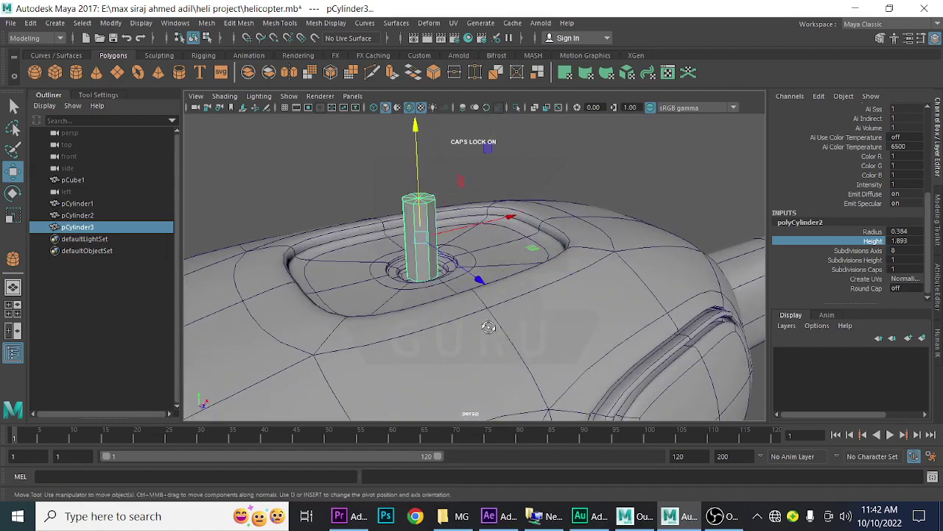
scroll(479, 316, "up", 1)
scroll(479, 317, "up", 2)
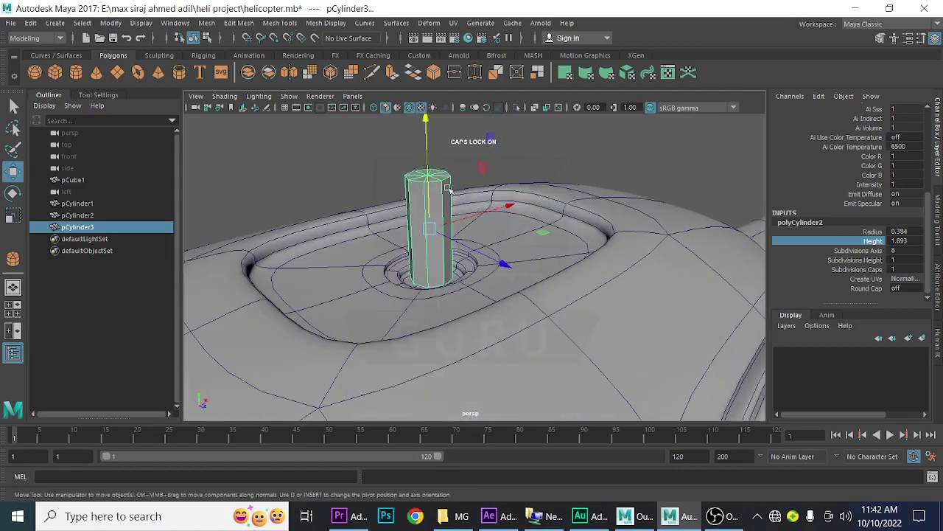
right_click_drag(442, 190, 390, 184)
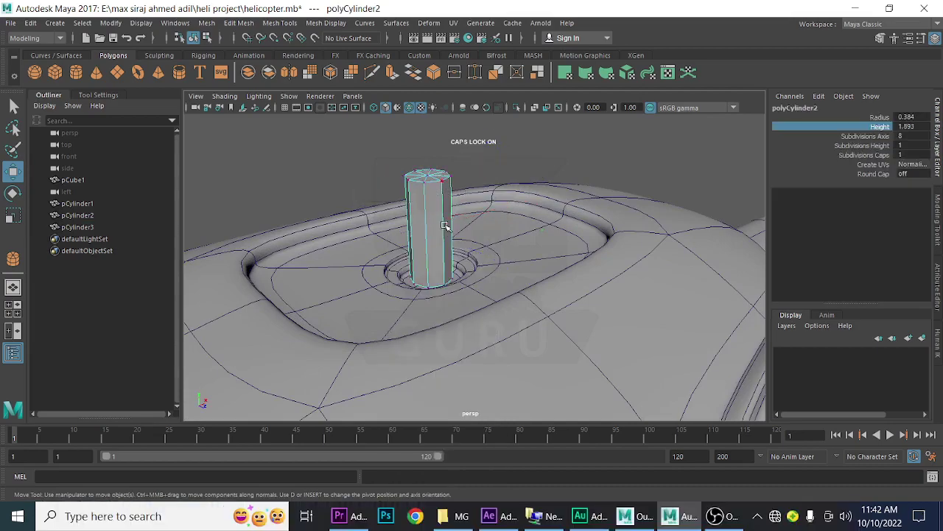
mouse_move(401, 196)
left_mouse_down("alt")
mouse_move(452, 257)
mouse_move(464, 215)
left_mouse_up("alt")
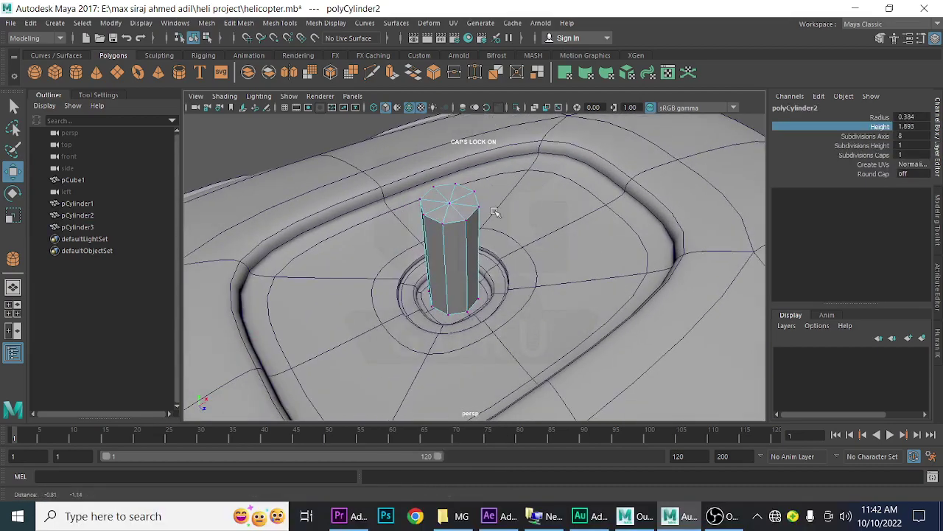
Step: Select the top-centre vertex and convert it to the cylinder's top cap faces
left_click(451, 203)
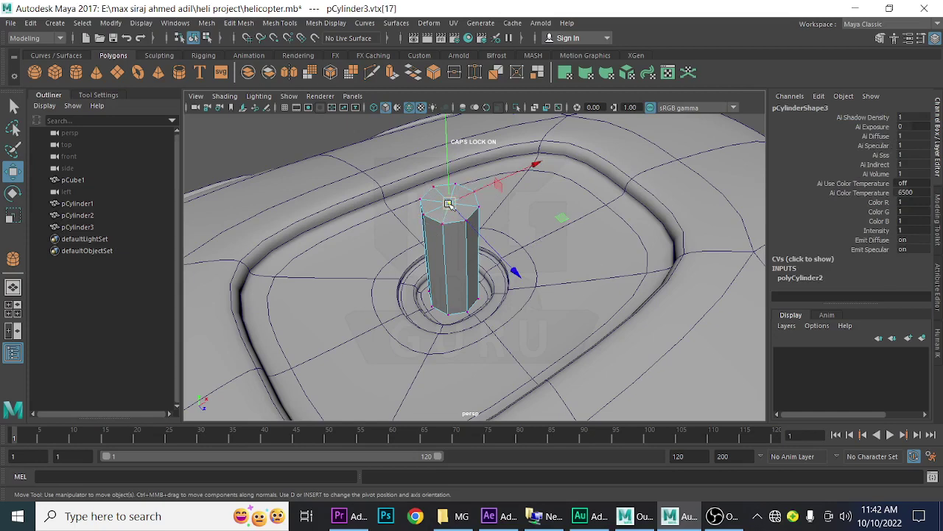
right_click_drag(448, 204, 452, 271, "ctrl")
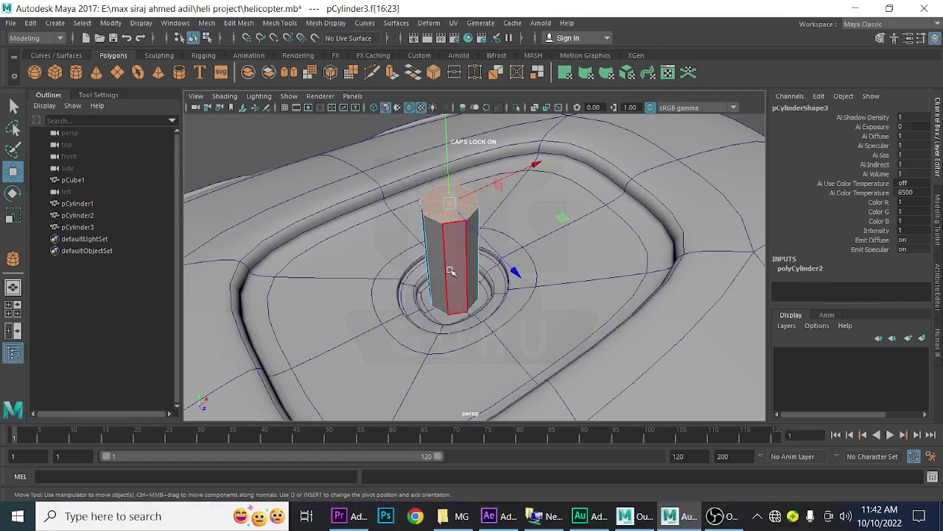
mouse_move(452, 270)
left_mouse_down("alt")
mouse_move(490, 271)
mouse_move(514, 288)
mouse_move(442, 243)
left_mouse_up("alt")
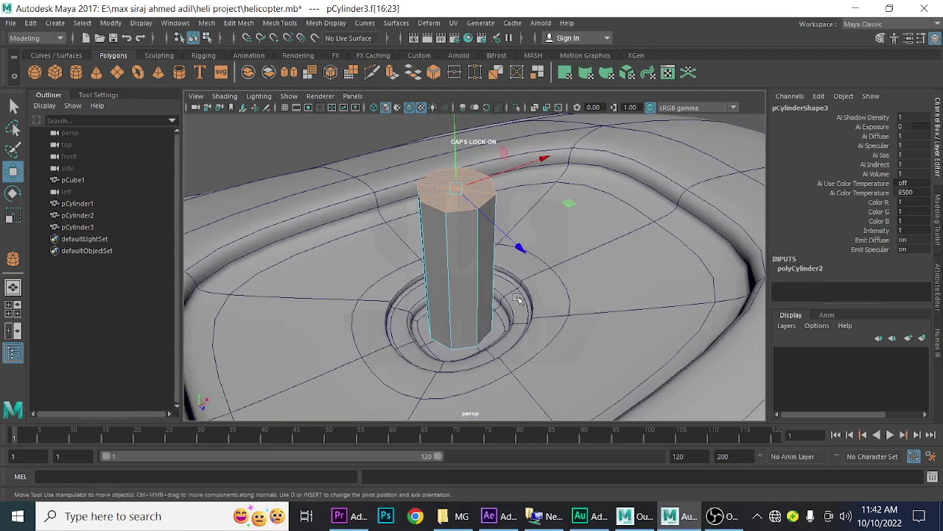
Step: Extrude the top cap three times, shrinking and raising it into the first tiers
left_click(392, 73)
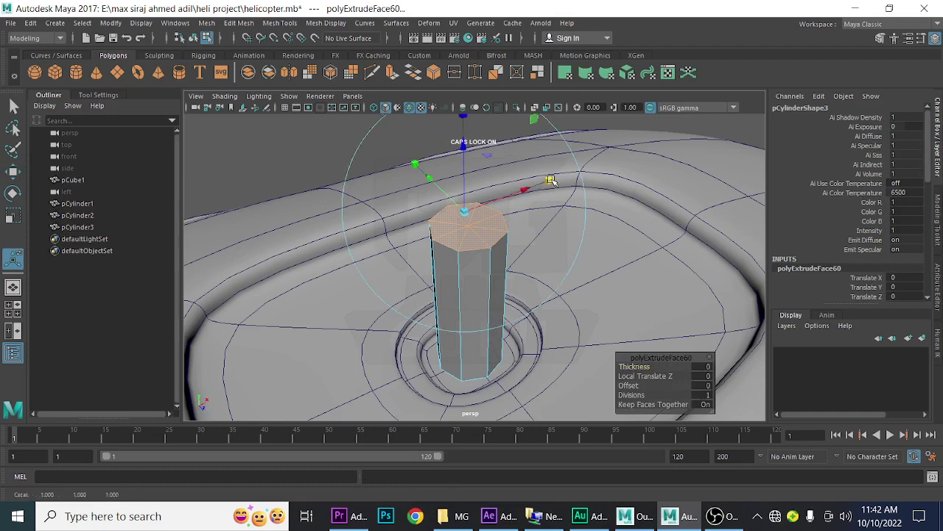
left_click_drag(465, 211, 455, 228)
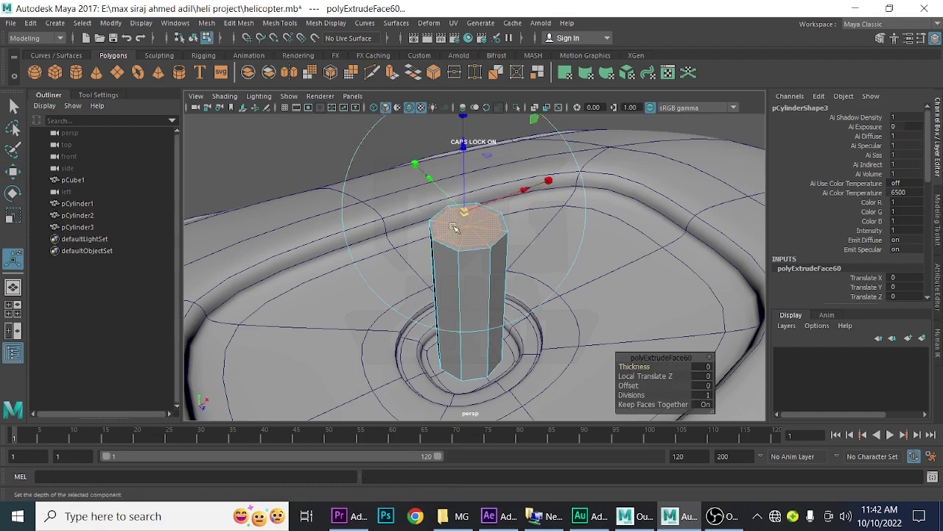
key("ctrl+e")
left_click_drag(464, 177, 461, 137)
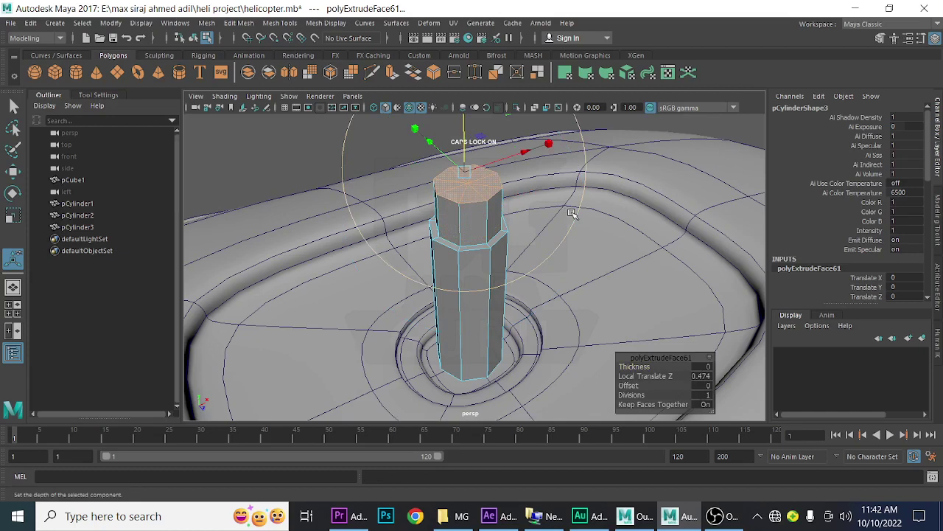
key("ctrl+e")
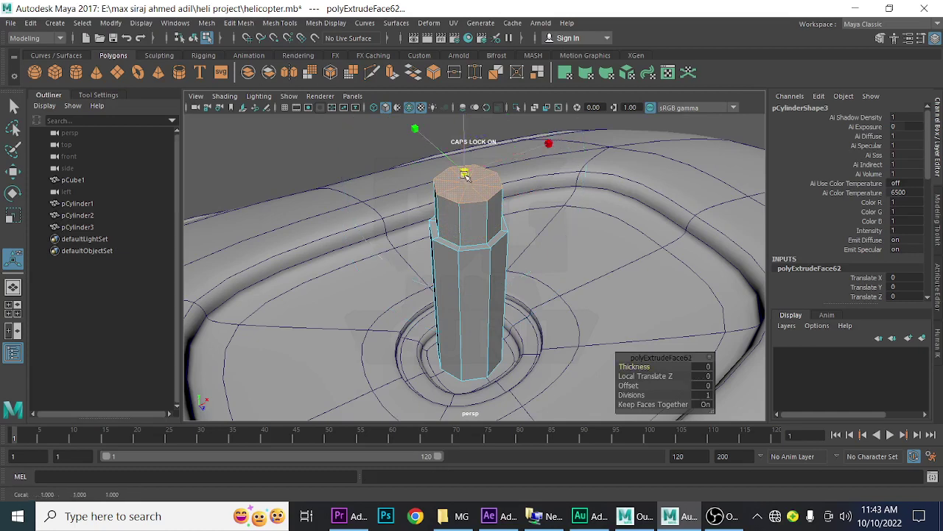
left_click_drag(466, 176, 453, 187)
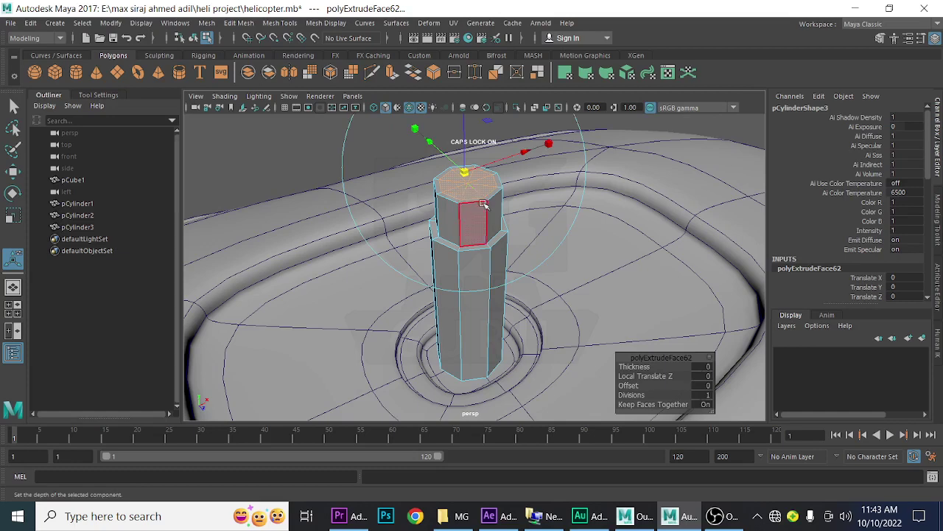
Step: Extrude the top face twice more, lifting and shrinking it to taper the tip
key("ctrl+e")
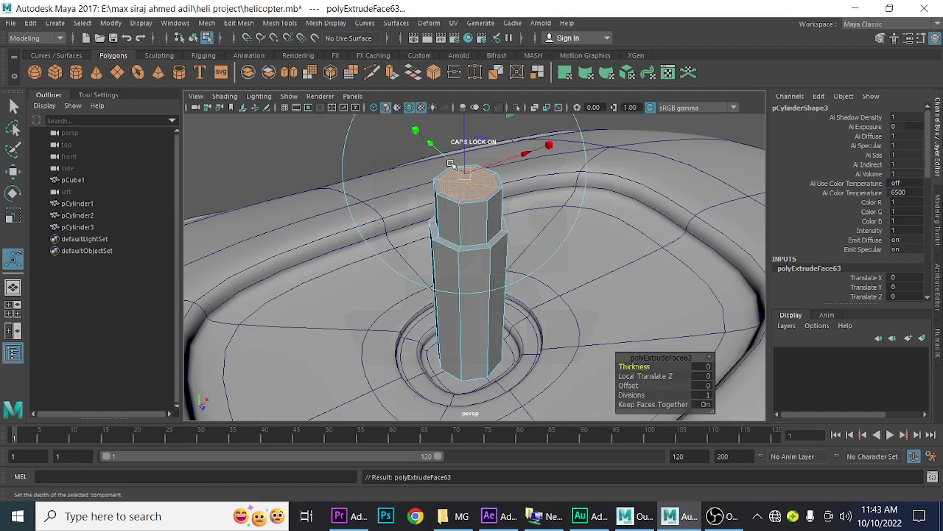
mouse_move(463, 138)
left_mouse_down()
mouse_move(467, 97)
mouse_move(476, 118)
left_mouse_up()
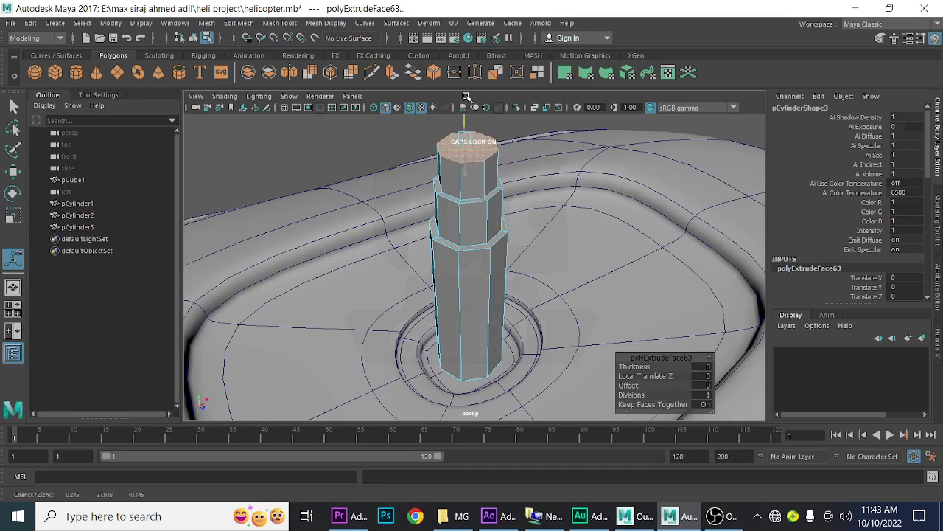
key("ctrl+e")
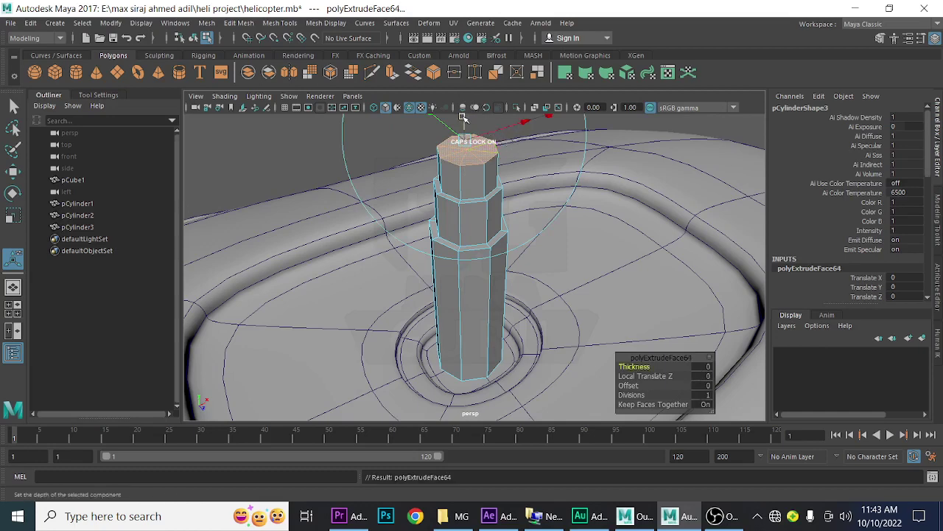
left_click_drag(466, 120, 519, 137)
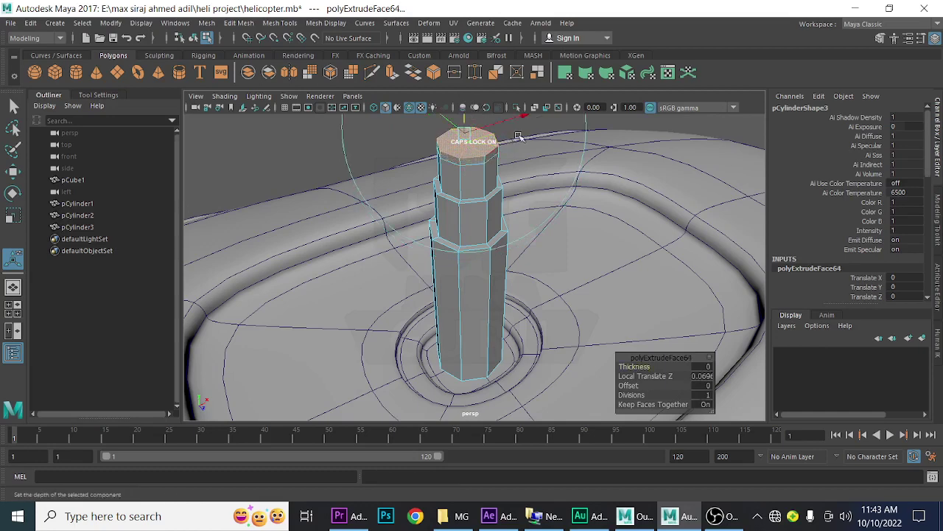
left_click_drag(554, 220, 560, 184, "alt")
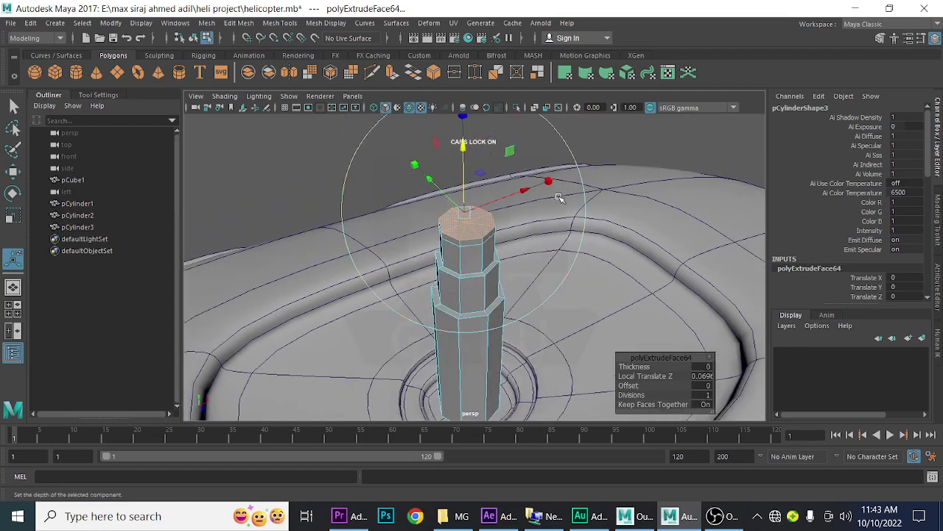
left_click_drag(467, 213, 456, 225)
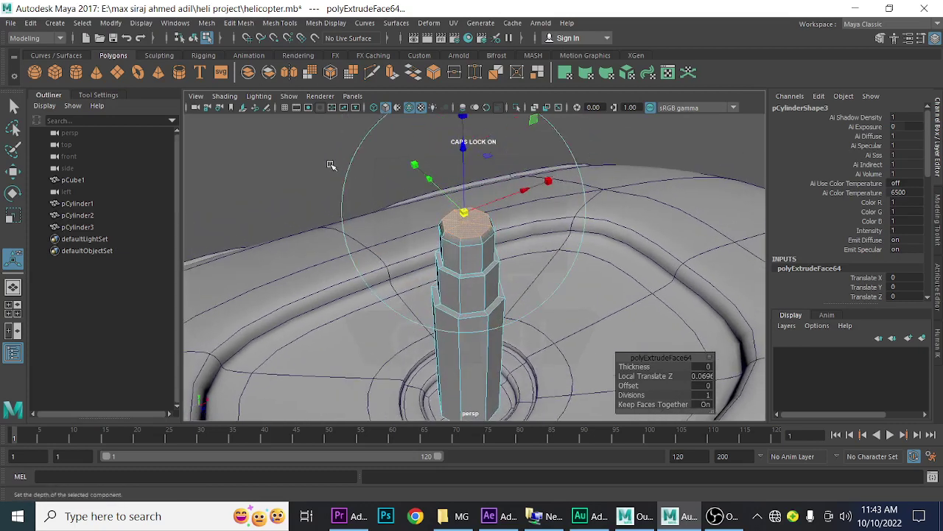
Step: Deselect, turn off smooth mesh preview, and orbit to look down on the mast
left_click(442, 221)
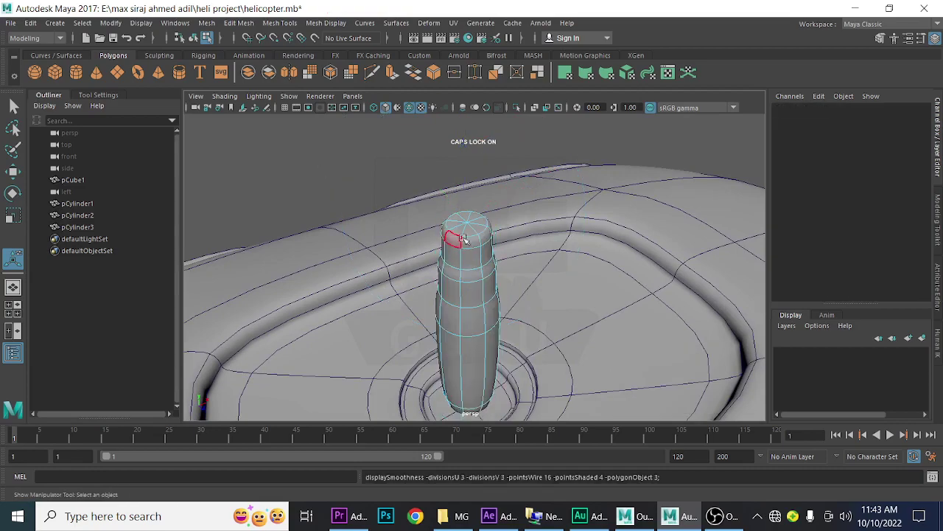
mouse_move(556, 337)
left_mouse_down("alt")
mouse_move(416, 305)
mouse_move(479, 324)
left_mouse_up("alt")
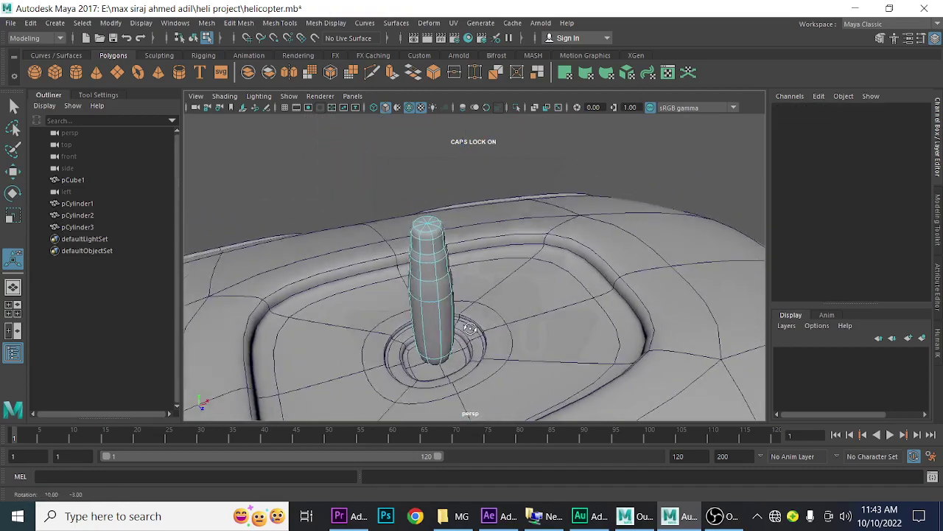
scroll(506, 335, "up", 3)
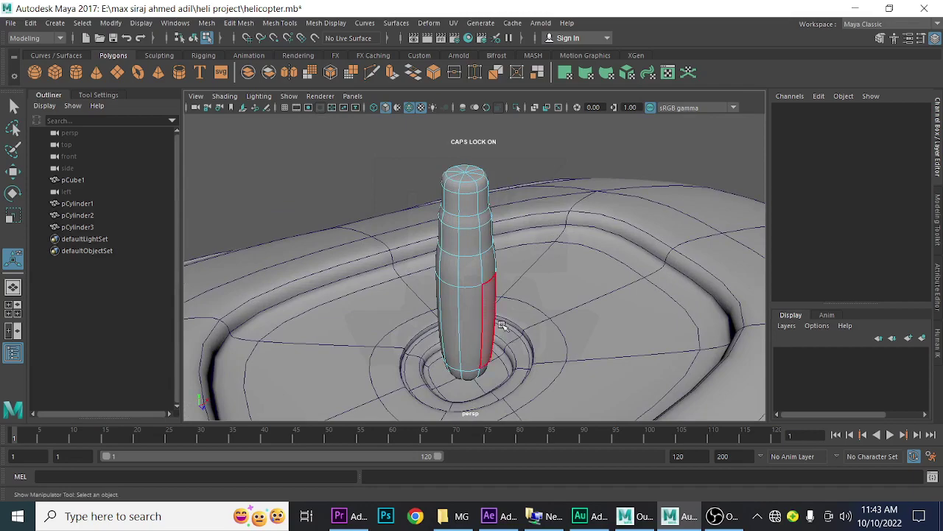
key("1")
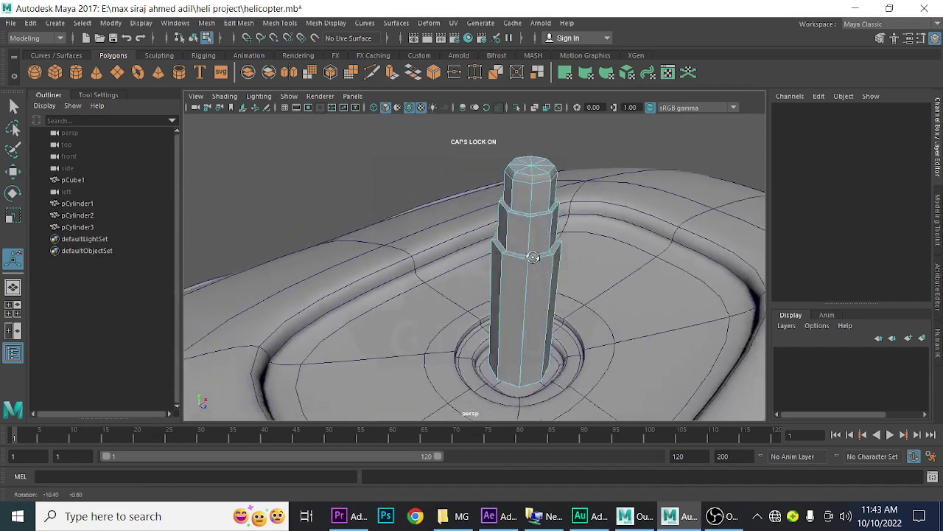
mouse_move(521, 262)
left_mouse_down("alt")
mouse_move(552, 263)
mouse_move(488, 259)
mouse_move(459, 299)
mouse_move(447, 299)
mouse_move(511, 310)
left_mouse_up("alt")
middle_click_drag(512, 310, 480, 240, "alt")
left_click_drag(480, 240, 511, 302, "alt")
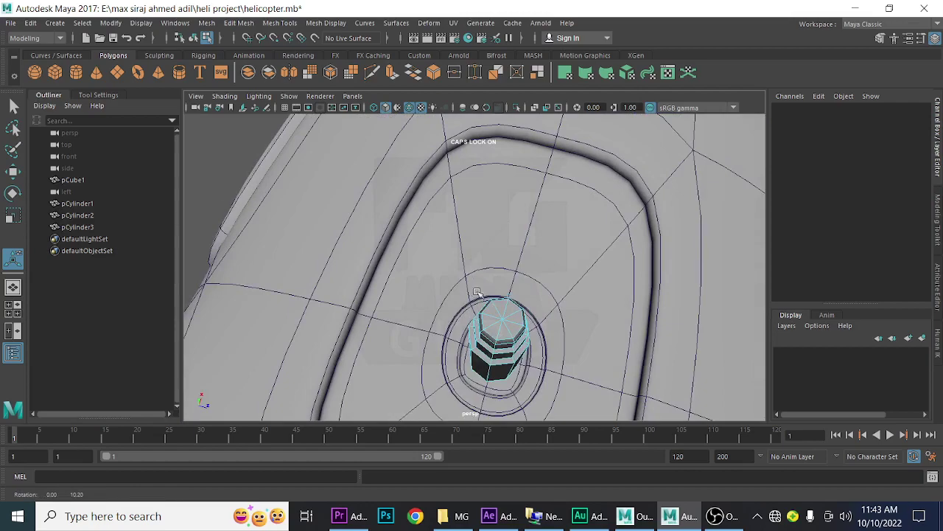
Step: Select two side faces near the mast top for the rotor arms
left_click(500, 345)
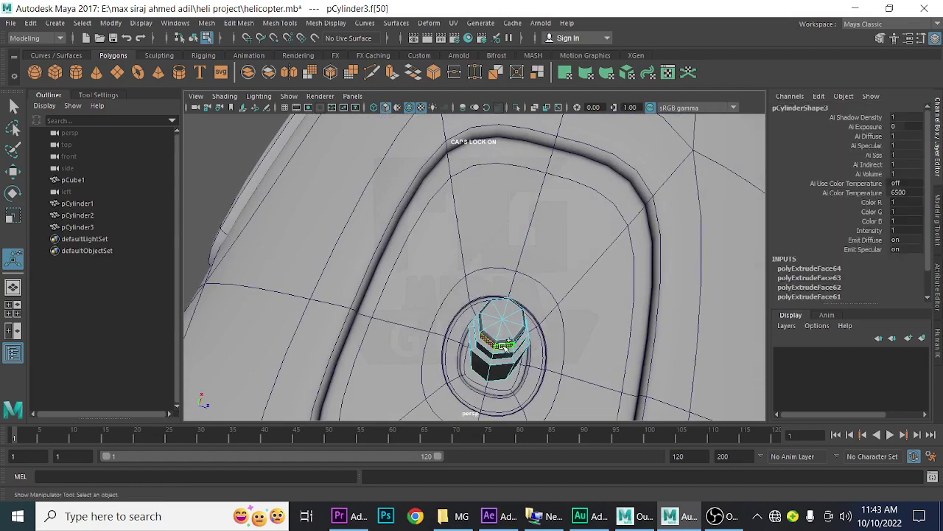
left_click(506, 347, "shift")
mouse_move(506, 347)
left_mouse_down("alt")
mouse_move(427, 362)
mouse_move(390, 354)
mouse_move(414, 333)
mouse_move(379, 337)
mouse_move(378, 317)
left_mouse_up("alt")
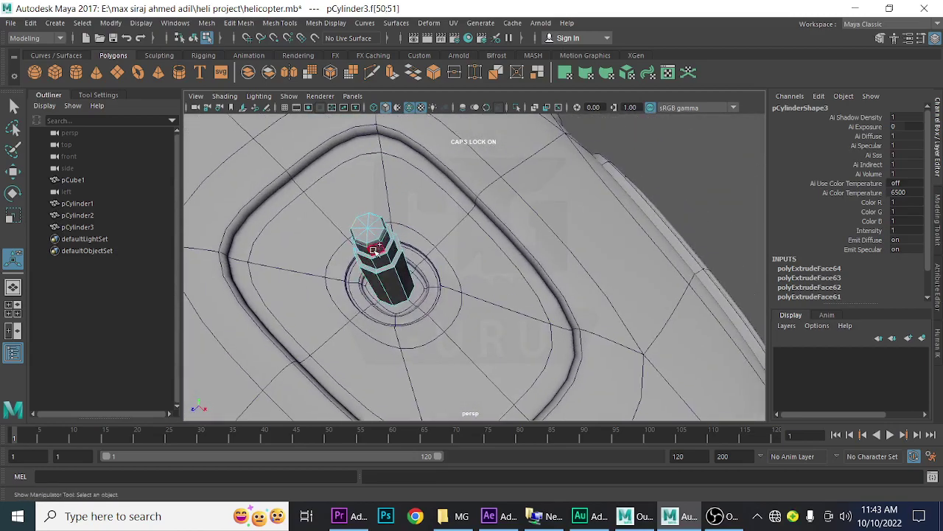
mouse_move(463, 329)
left_mouse_down("alt")
mouse_move(445, 327)
mouse_move(510, 327)
mouse_move(549, 372)
left_mouse_up("alt")
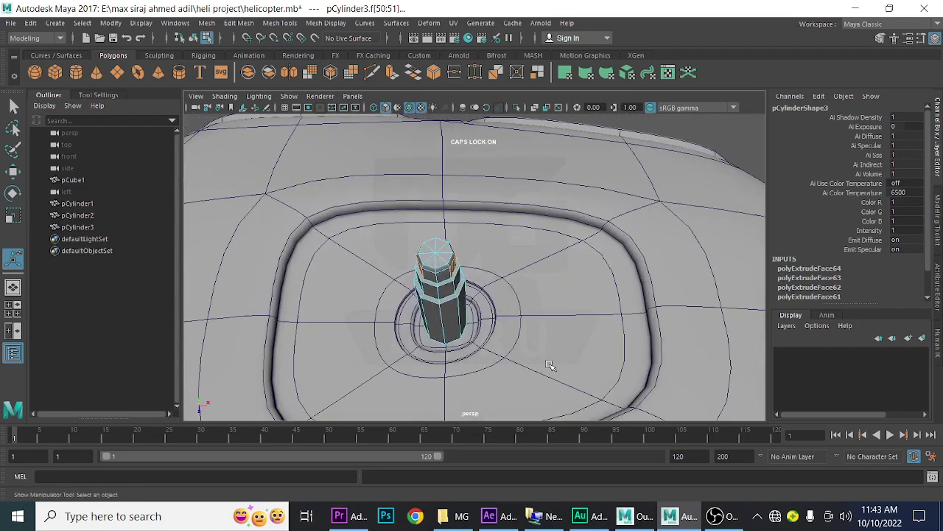
Step: Extrude the two side faces outward into arms and flatten their ends
left_click(391, 72)
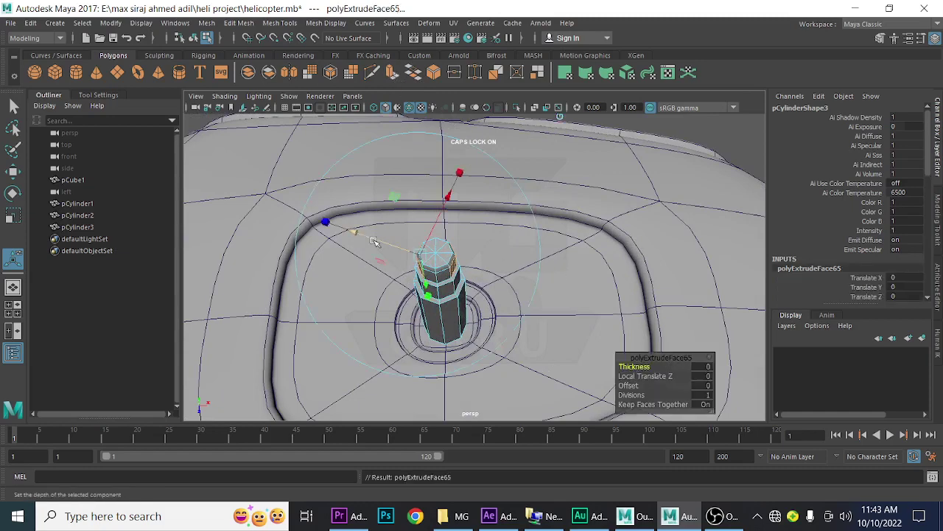
left_click_drag(352, 231, 331, 241)
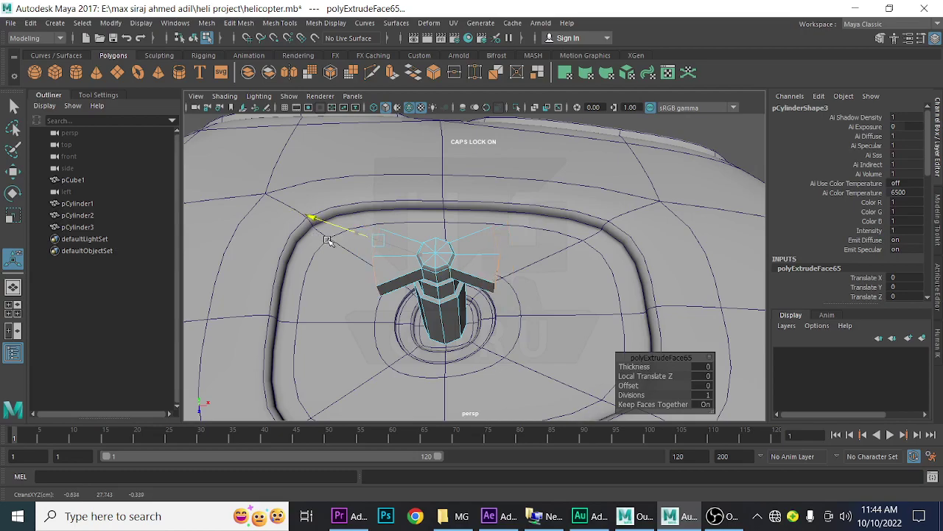
left_click_drag(349, 260, 511, 316, "alt")
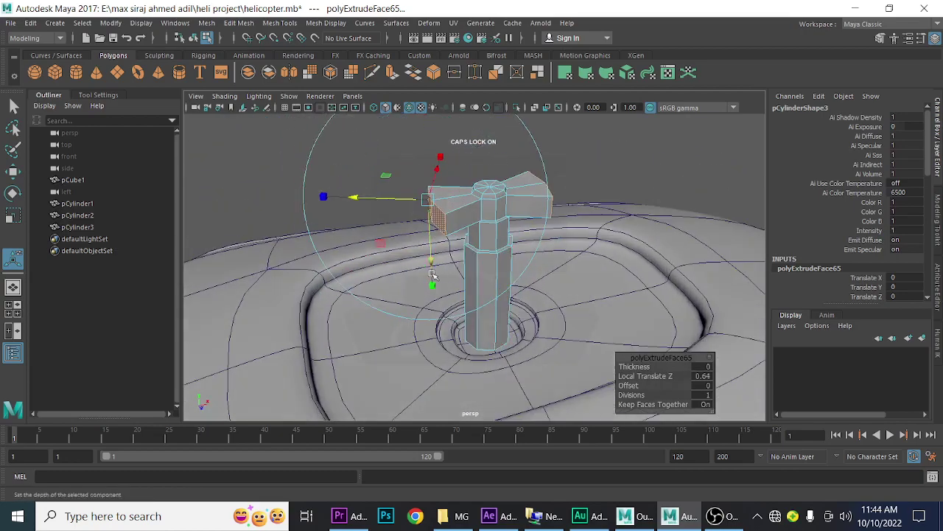
left_click_drag(433, 286, 431, 233)
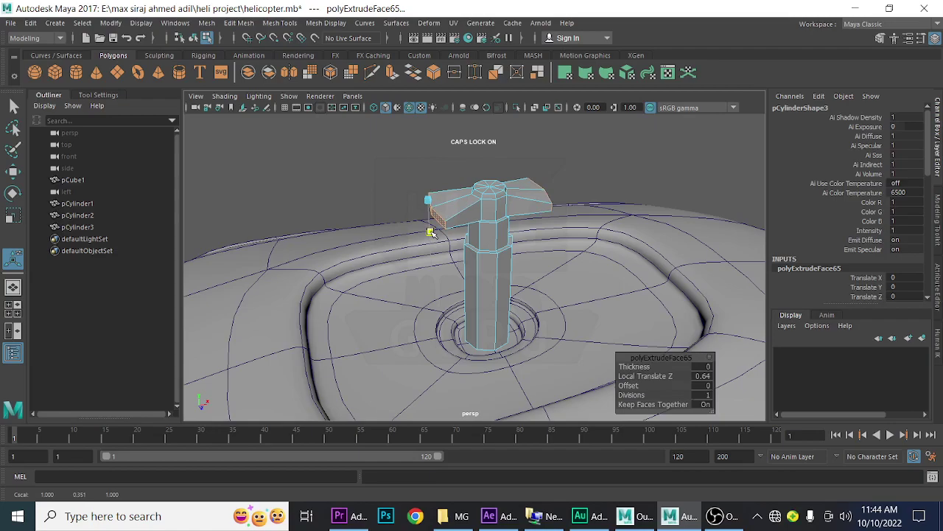
mouse_move(506, 280)
left_mouse_down("alt")
mouse_move(585, 255)
mouse_move(542, 264)
mouse_move(529, 286)
left_mouse_up("alt")
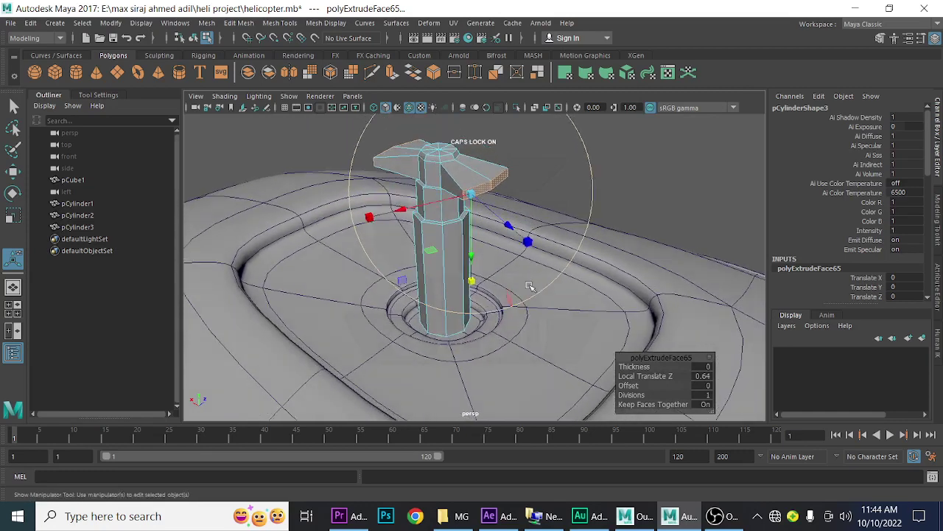
Step: Extrude the arm ends further outward, then select one arm's end face
key("ctrl+e")
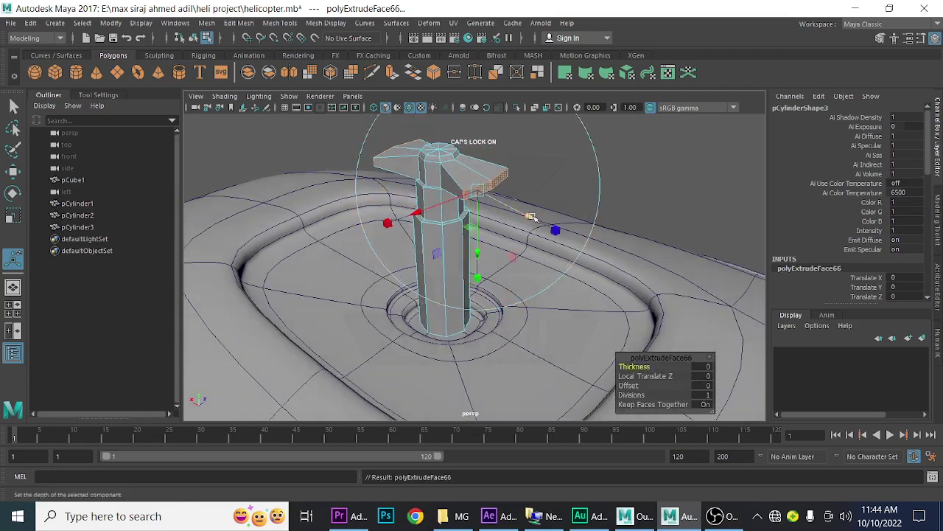
mouse_move(535, 222)
left_mouse_down()
mouse_move(544, 236)
mouse_move(567, 237)
left_mouse_up()
left_click(528, 218)
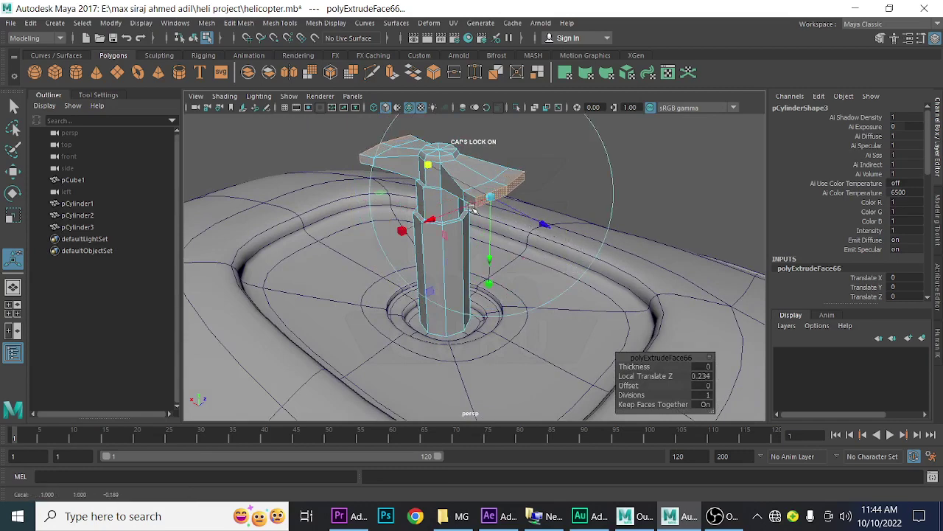
left_click(659, 191)
left_click(498, 198)
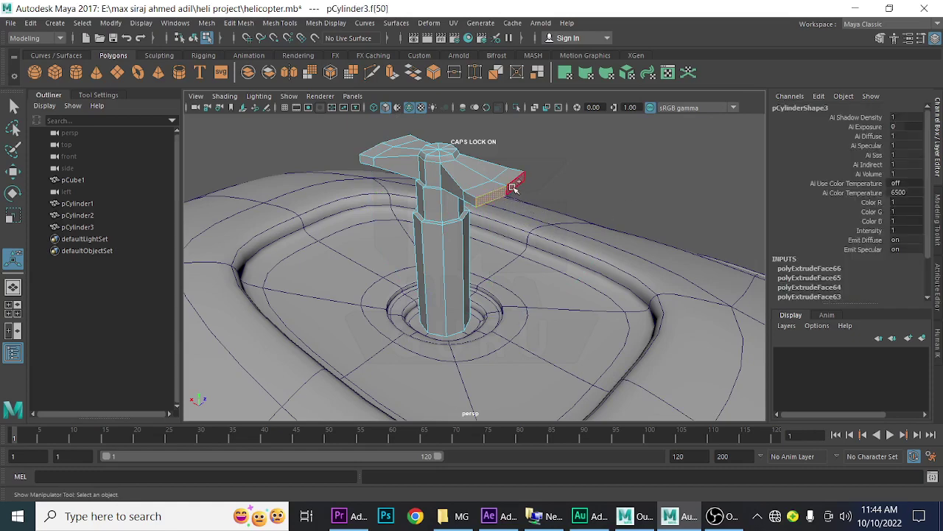
Step: Scale the hub-arm end faces down to about 0.2 along one axis
scroll(545, 258, "up", 3)
scroll(565, 280, "down", 1)
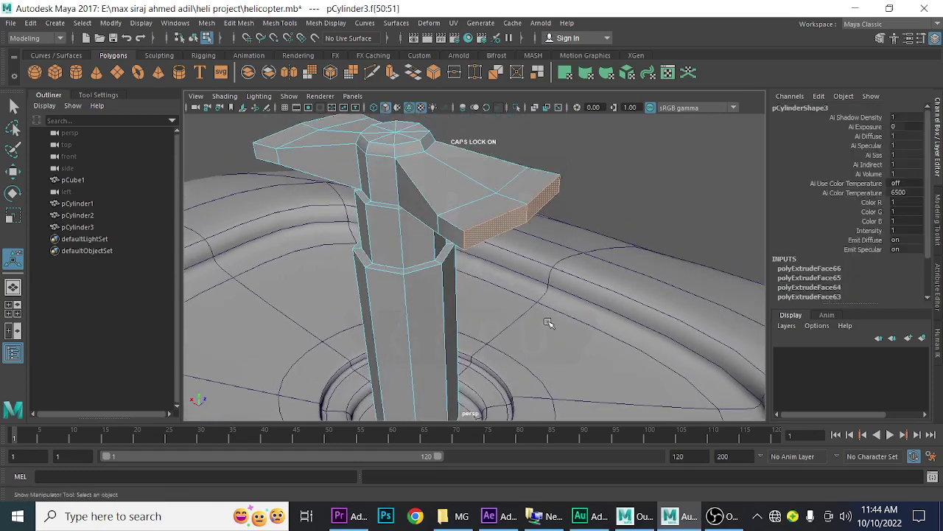
key("r")
left_click_drag(617, 249, 395, 214)
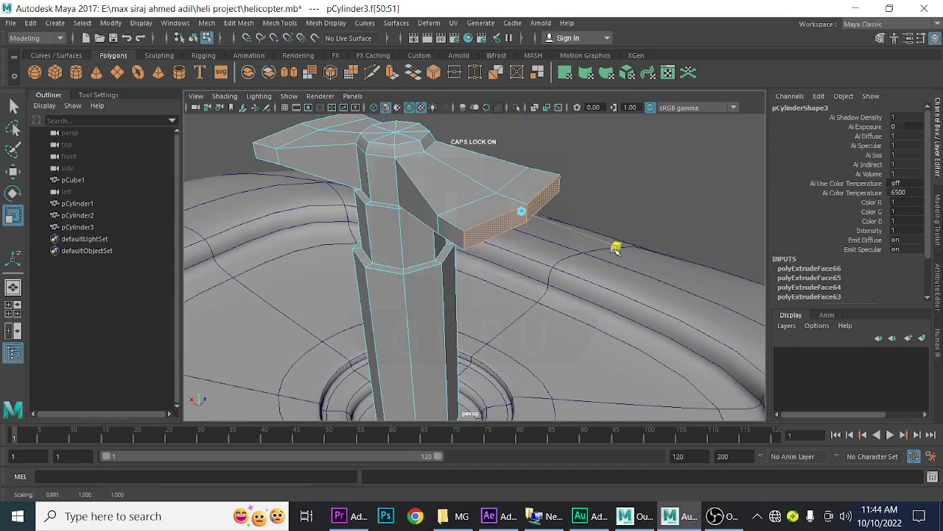
mouse_move(420, 294)
left_mouse_down("alt")
mouse_move(545, 292)
mouse_move(501, 275)
left_mouse_up("alt")
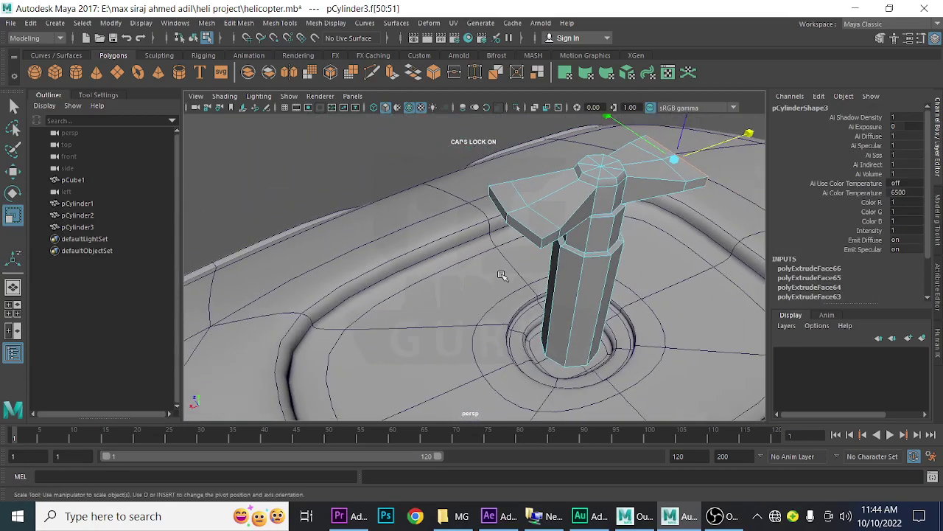
left_click(498, 211)
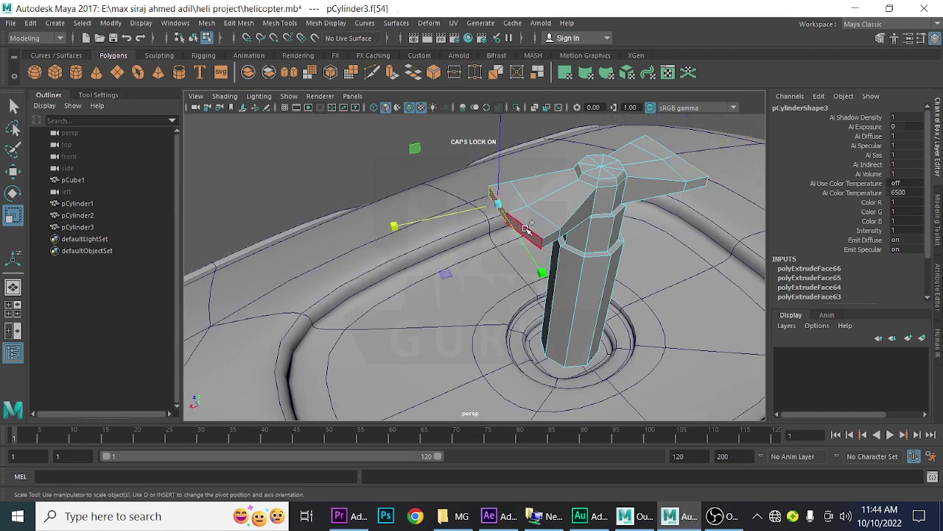
left_click(532, 237, "shift")
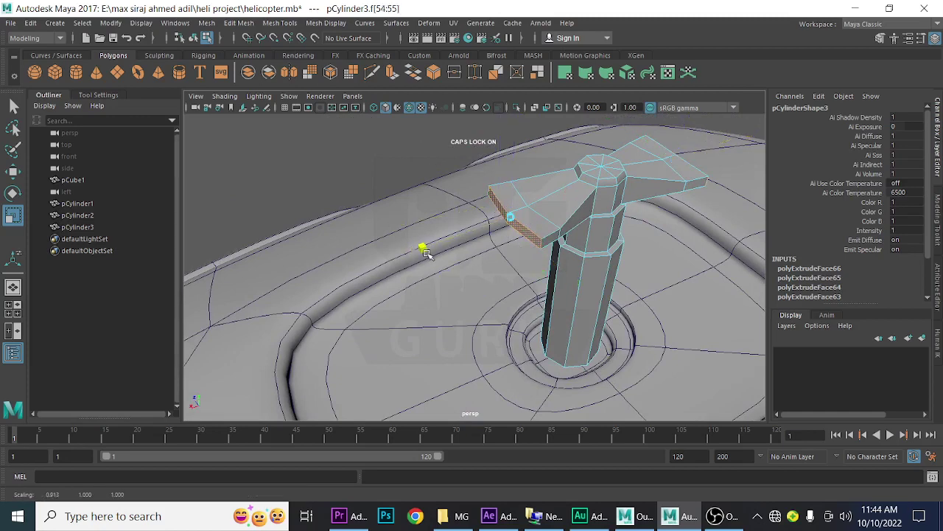
left_click_drag(414, 252, 519, 245)
Step: Select the two arm-end faces f[50:51] and orbit around the hub
left_click_drag(603, 221, 472, 252, "alt")
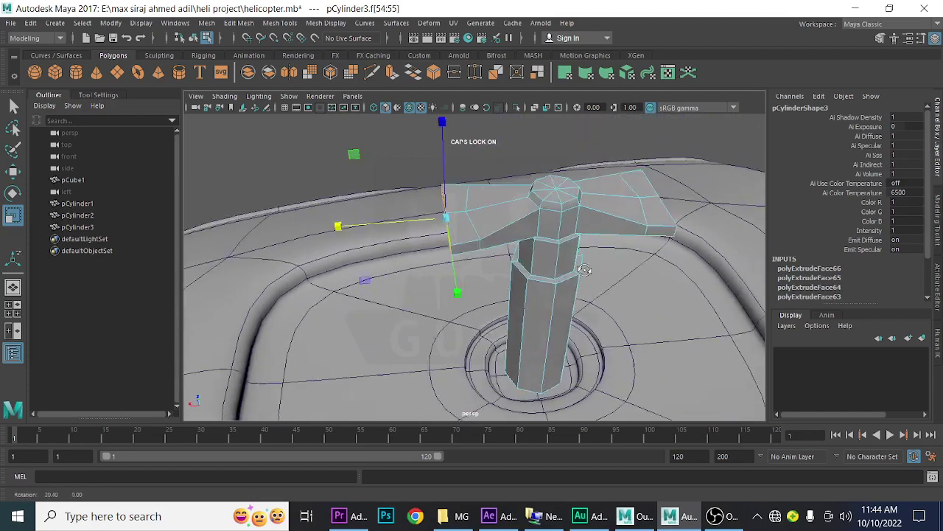
left_click(471, 252)
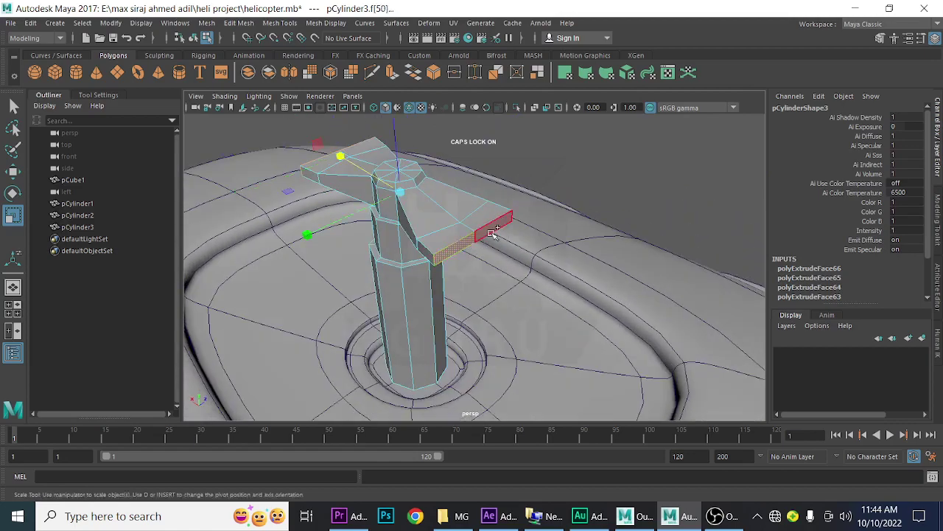
left_click(491, 235, "shift")
mouse_move(532, 295)
left_mouse_down("alt")
mouse_move(466, 304)
mouse_move(495, 295)
left_mouse_up("alt")
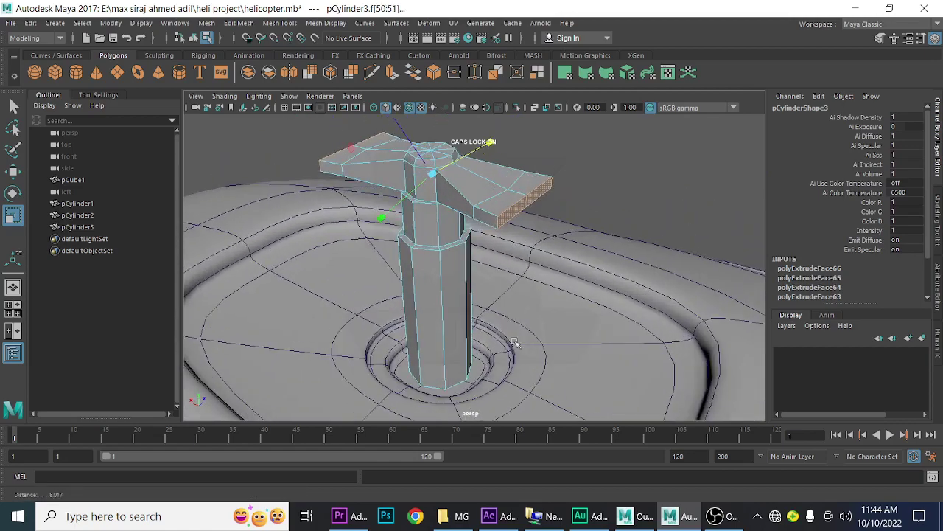
mouse_move(511, 307)
right_mouse_down("alt")
mouse_move(435, 298)
mouse_move(445, 303)
right_mouse_up("alt")
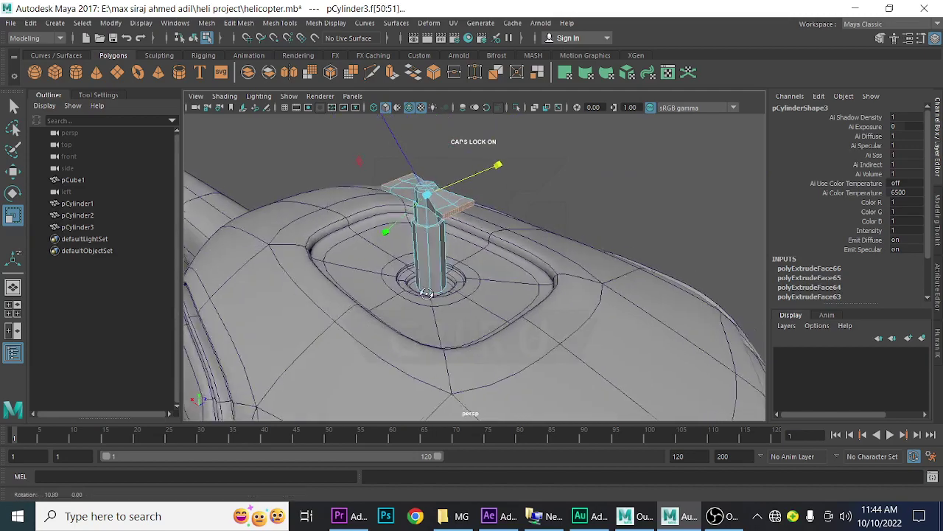
left_click_drag(446, 303, 474, 325, "alt")
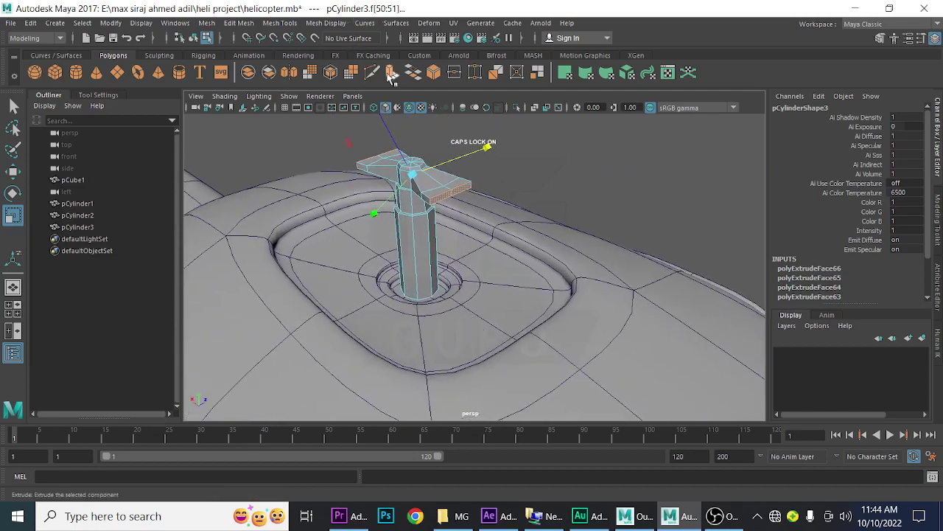
Step: Extrude the arm-end faces and scale them uniformly to 0.767
key("ctrl+e")
right_click_drag(507, 213, 541, 255, "alt")
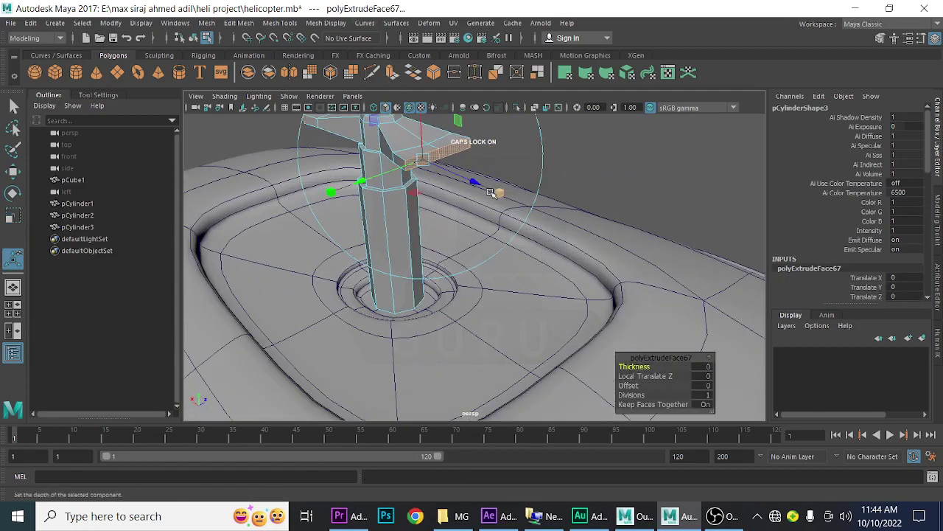
left_click(332, 193)
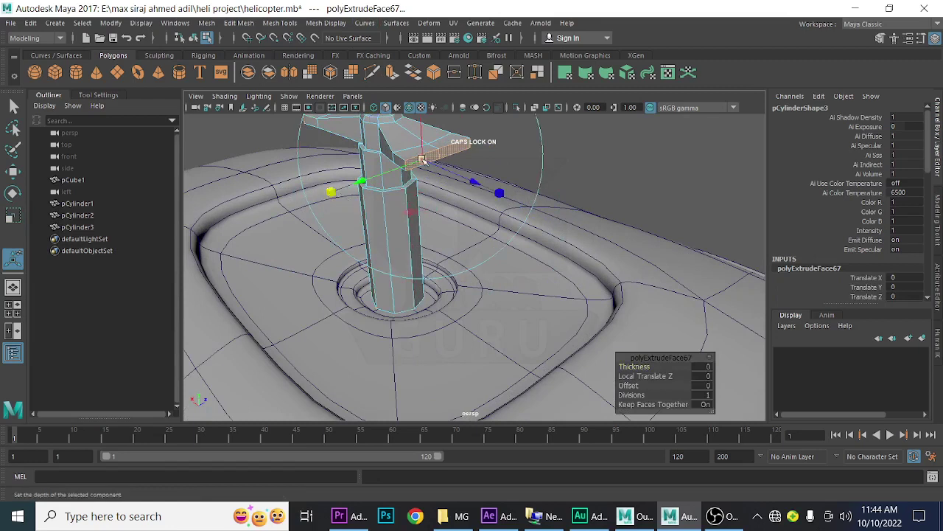
left_click_drag(422, 160, 415, 166)
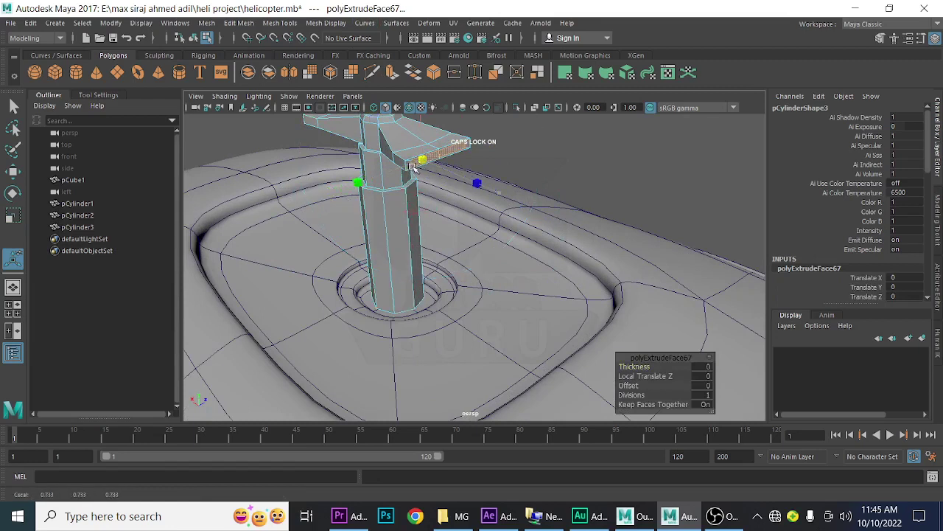
key("t")
left_click_drag(507, 231, 524, 282, "alt")
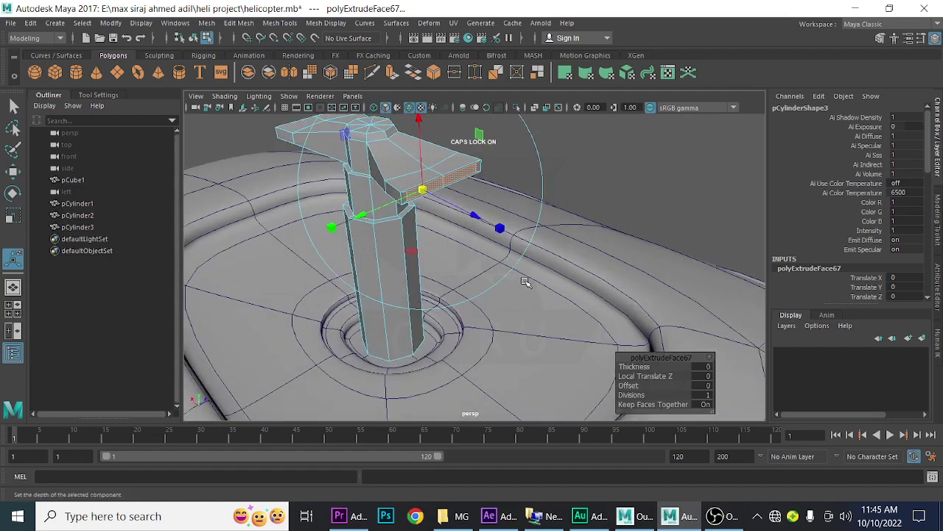
Step: Extrude the arm ends again, pulling them out about 27.7 into long rotor blades
key("ctrl+e")
left_click_drag(472, 215, 490, 223)
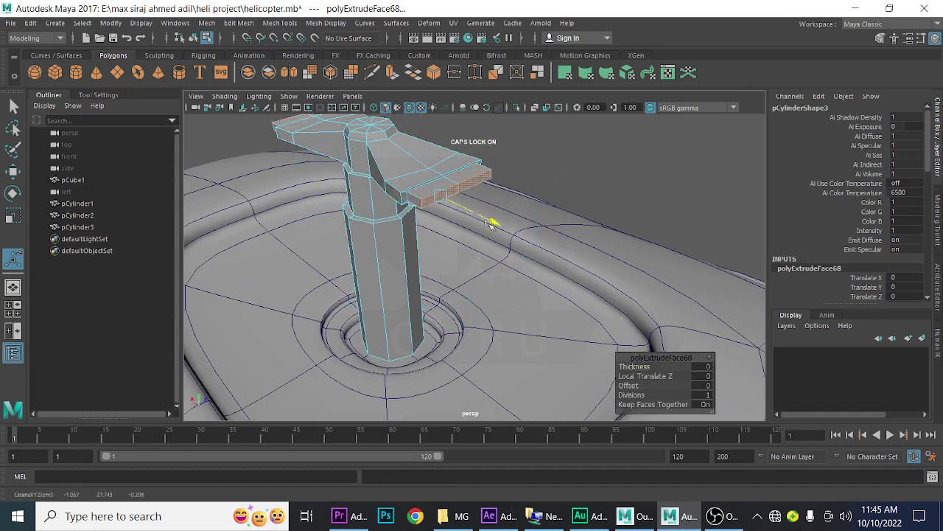
mouse_move(490, 223)
left_mouse_down()
mouse_move(723, 347)
mouse_move(383, 275)
mouse_move(387, 267)
left_mouse_up()
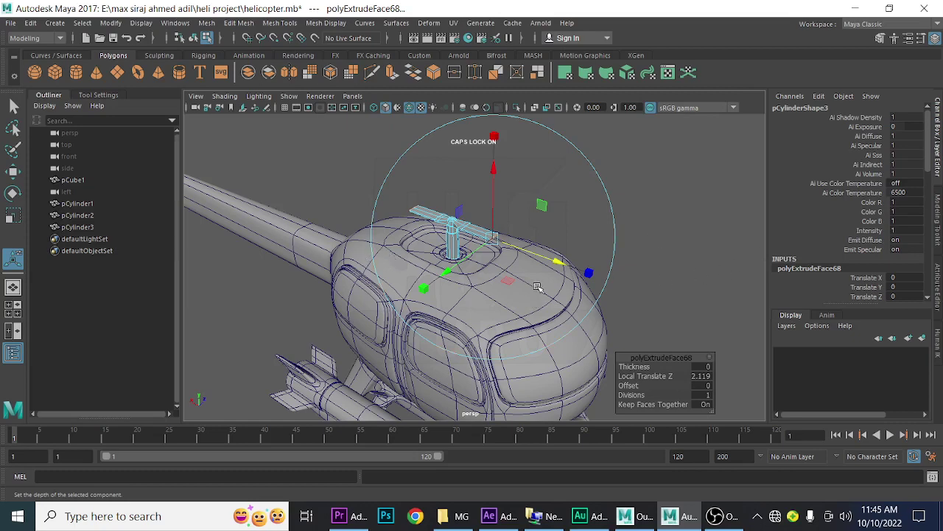
mouse_move(554, 261)
left_mouse_down()
mouse_move(711, 337)
mouse_move(734, 369)
left_mouse_up()
mouse_move(479, 309)
left_mouse_down("alt")
mouse_move(447, 310)
mouse_move(558, 271)
left_mouse_up("alt")
scroll(471, 294, "down", 3)
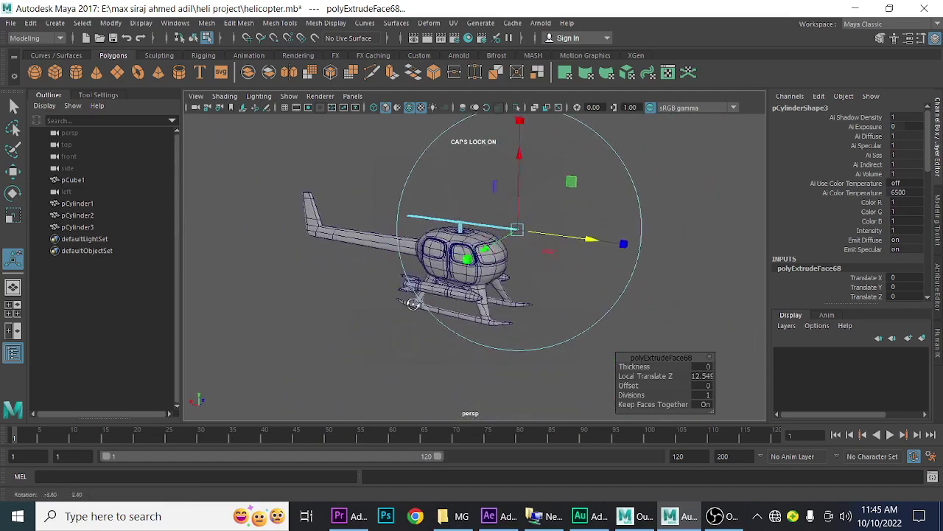
mouse_move(593, 244)
left_mouse_down()
mouse_move(632, 244)
mouse_move(667, 264)
mouse_move(707, 254)
mouse_move(521, 253)
mouse_move(545, 310)
left_mouse_up()
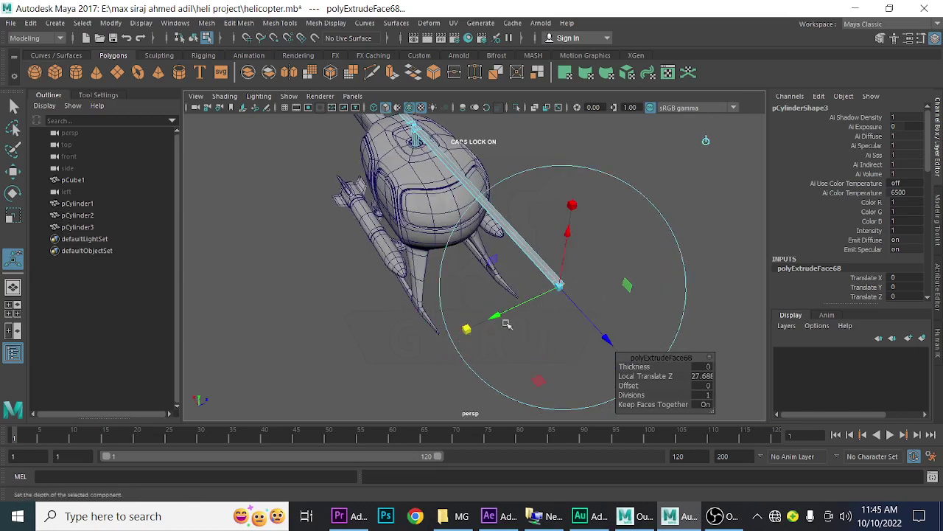
Step: Widen the rotor blades, deselect, and view the helicopter from the side
mouse_move(469, 330)
left_mouse_down()
mouse_move(305, 385)
mouse_move(20, 409)
left_mouse_up()
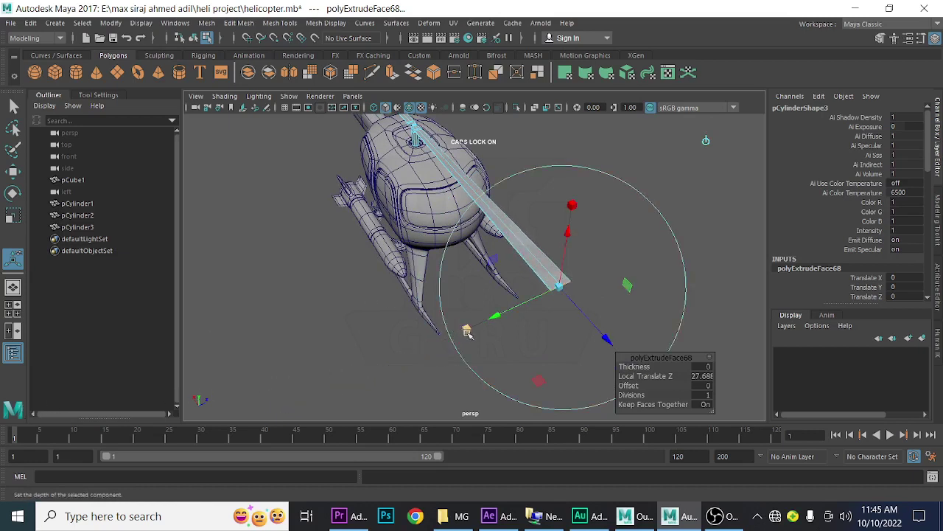
mouse_move(466, 331)
left_mouse_down()
mouse_move(397, 362)
mouse_move(404, 358)
left_mouse_up()
left_click(634, 153)
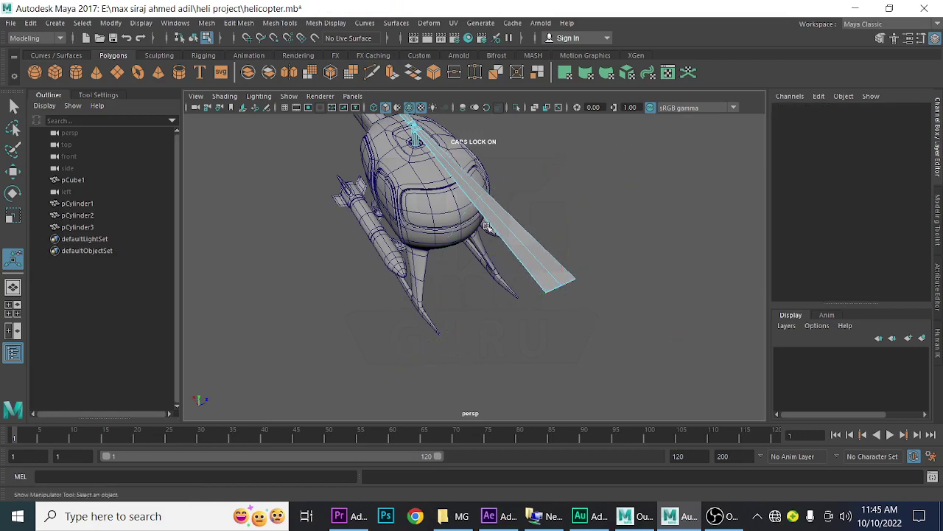
mouse_move(489, 227)
left_mouse_down("alt")
mouse_move(467, 267)
mouse_move(488, 270)
mouse_move(425, 252)
mouse_move(491, 275)
mouse_move(464, 298)
mouse_move(485, 313)
left_mouse_up("alt")
scroll(426, 251, "up", 3)
scroll(513, 284, "up", 4)
scroll(460, 266, "up", 2)
scroll(464, 305, "up", 2)
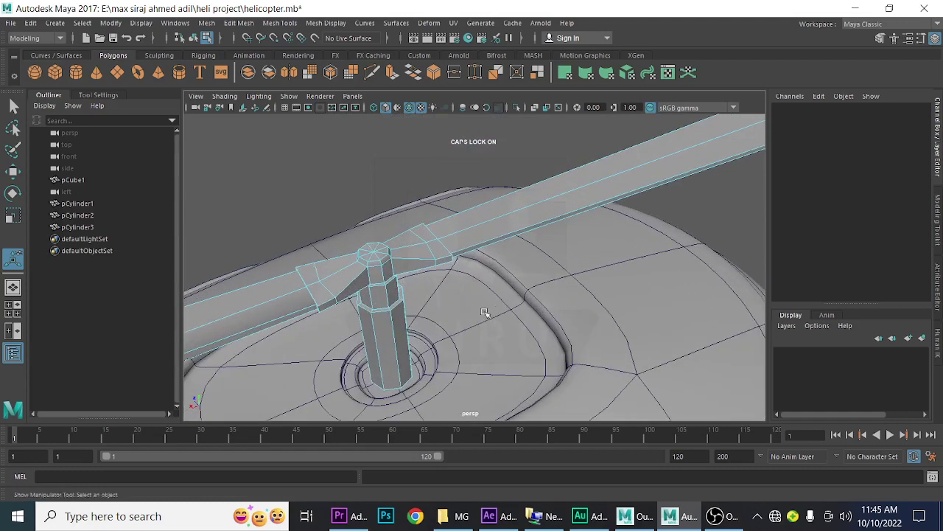
Step: Extrude the hub-arm top faces twice, raising them into tall blocks on the rotor bar
left_click(316, 285)
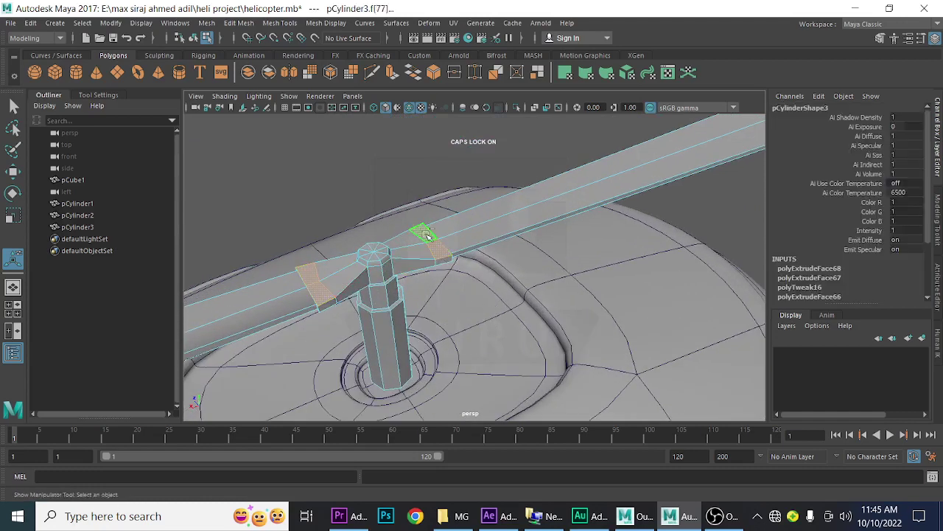
left_click_drag(426, 235, 489, 308, "alt")
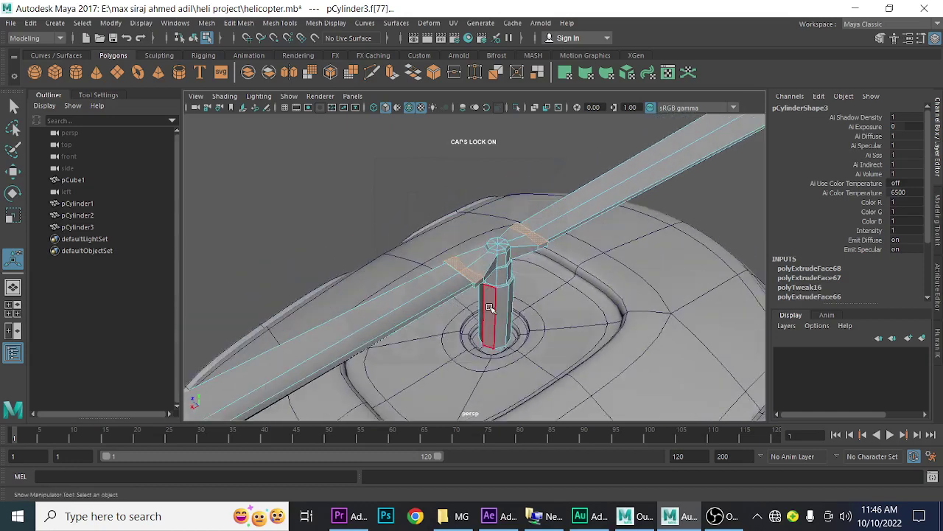
left_click(391, 73)
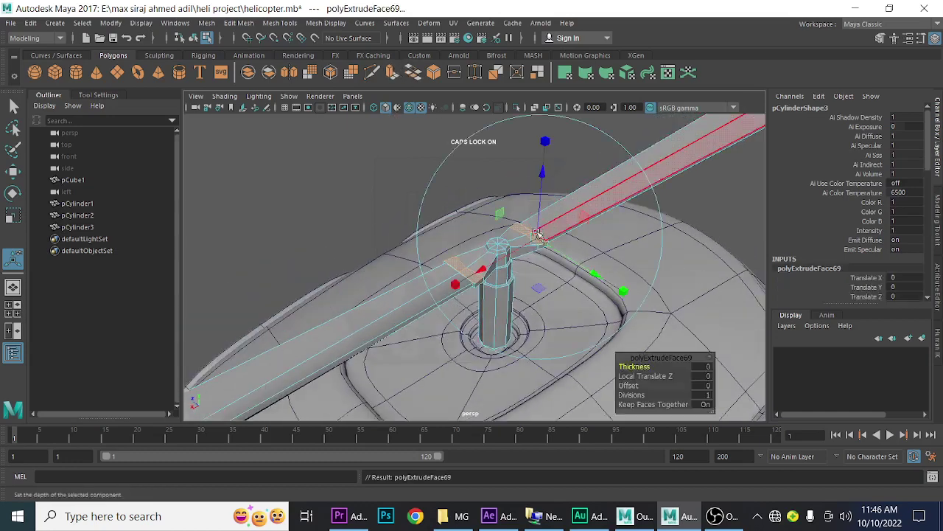
left_click_drag(540, 221, 543, 177)
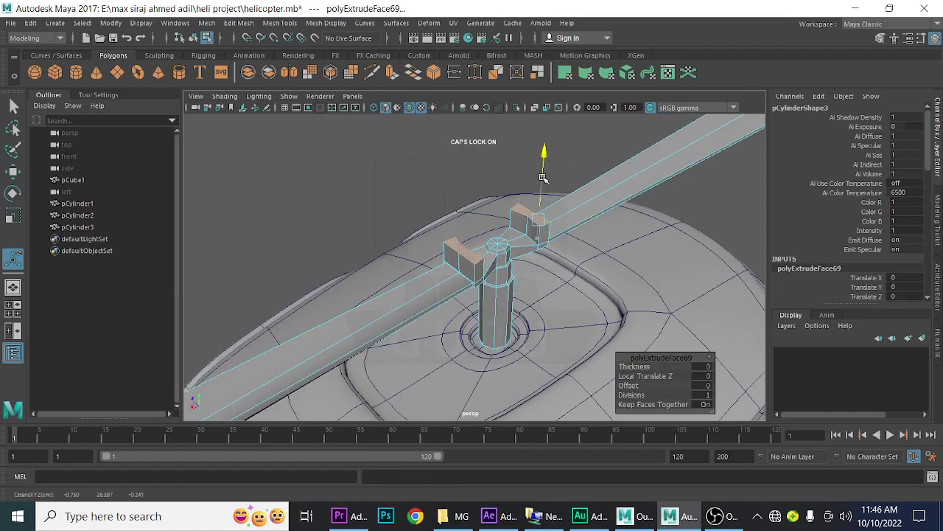
left_click_drag(516, 280, 523, 312, "alt")
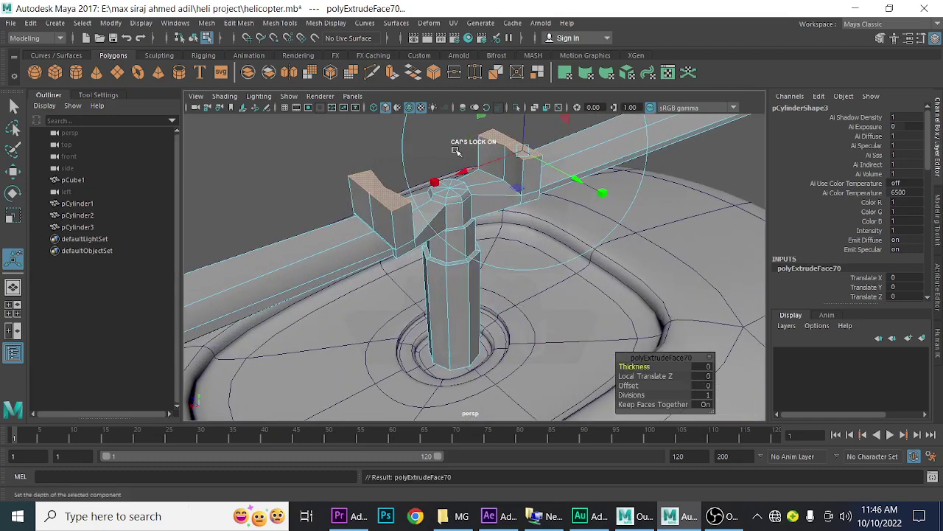
key("ctrl+e")
mouse_move(525, 123)
left_mouse_down()
mouse_move(526, 114)
mouse_move(513, 130)
left_mouse_up()
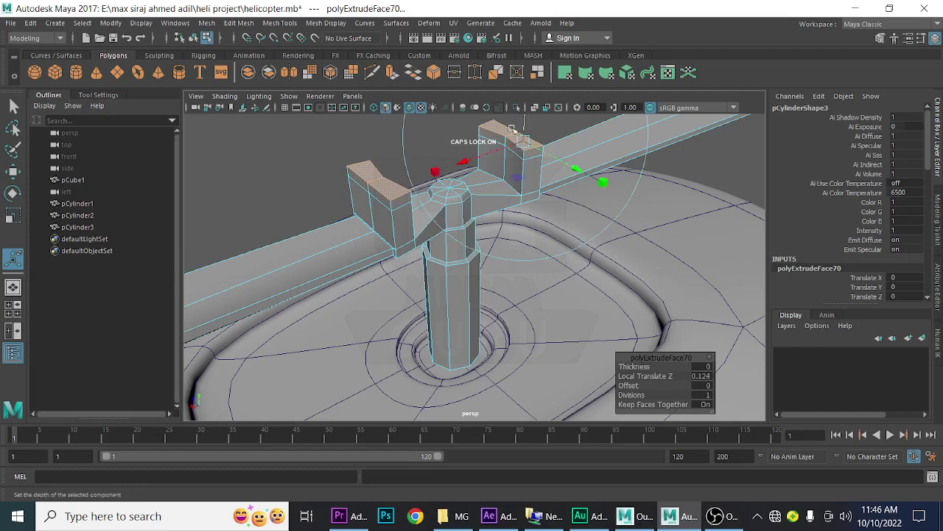
Step: Select the facing inner faces of the two raised hub blocks
left_click(317, 148)
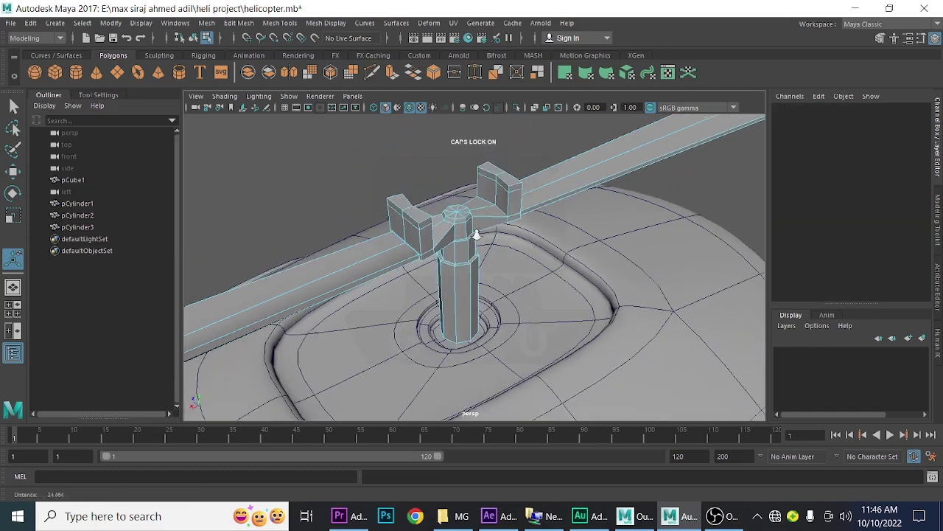
left_click_drag(321, 153, 472, 222, "alt")
left_click(492, 181)
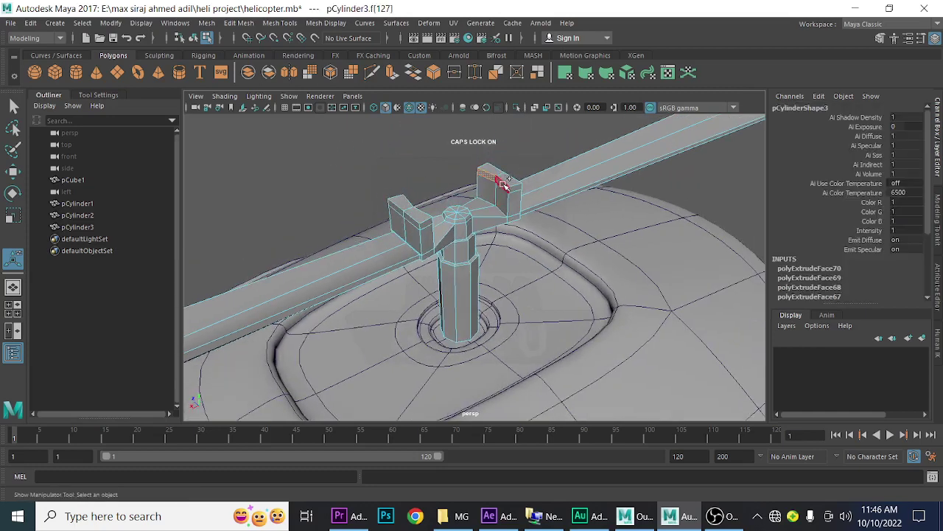
mouse_move(452, 246)
left_mouse_down("alt")
mouse_move(462, 243)
mouse_move(400, 272)
mouse_move(437, 271)
mouse_move(394, 265)
left_mouse_up("alt")
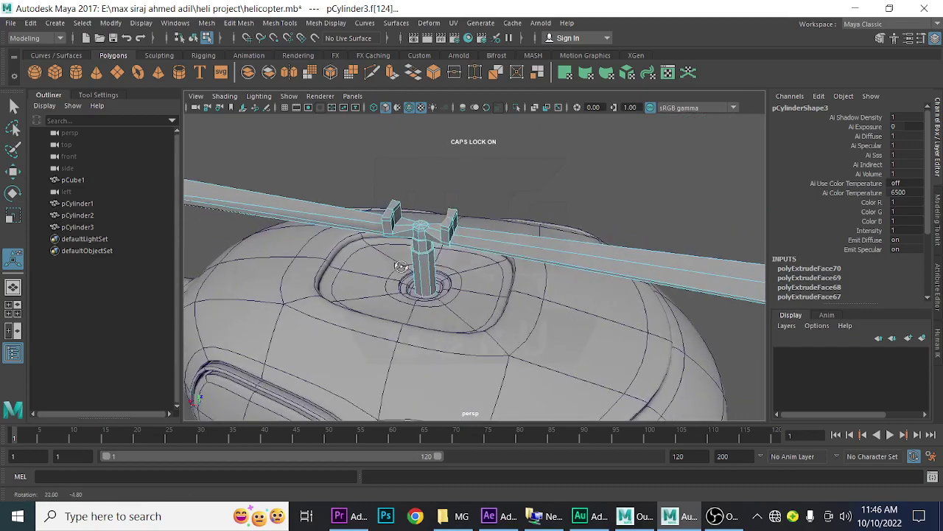
right_click_drag(394, 266, 451, 290, "alt")
left_click_drag(451, 289, 294, 265, "alt")
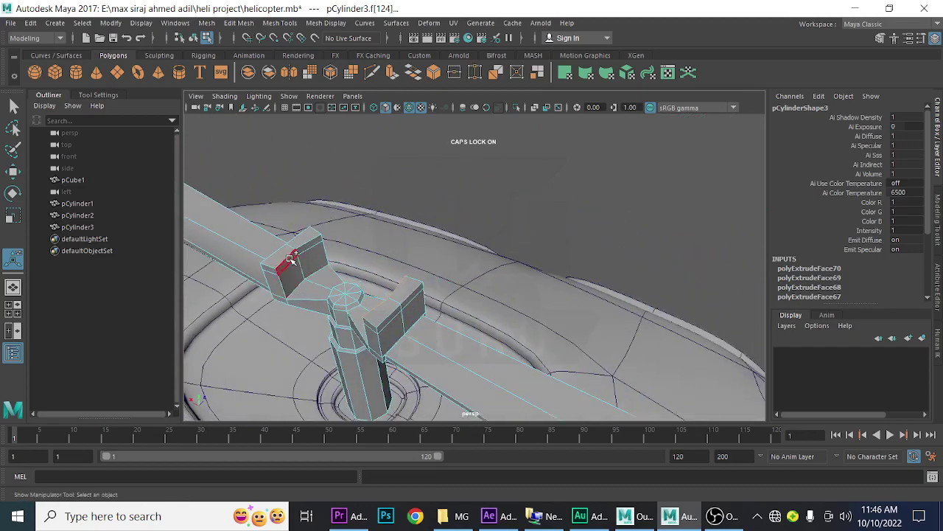
left_click(291, 258)
left_click(310, 247, "shift")
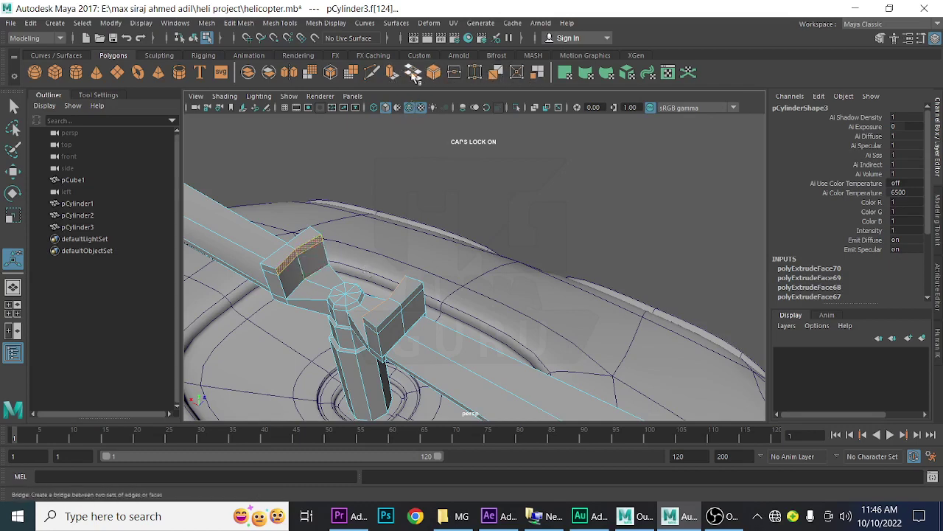
Step: Bridge the two inner block faces into an arch with 2 divisions, then deselect
left_click(413, 73)
left_click_drag(445, 294, 515, 290, "alt")
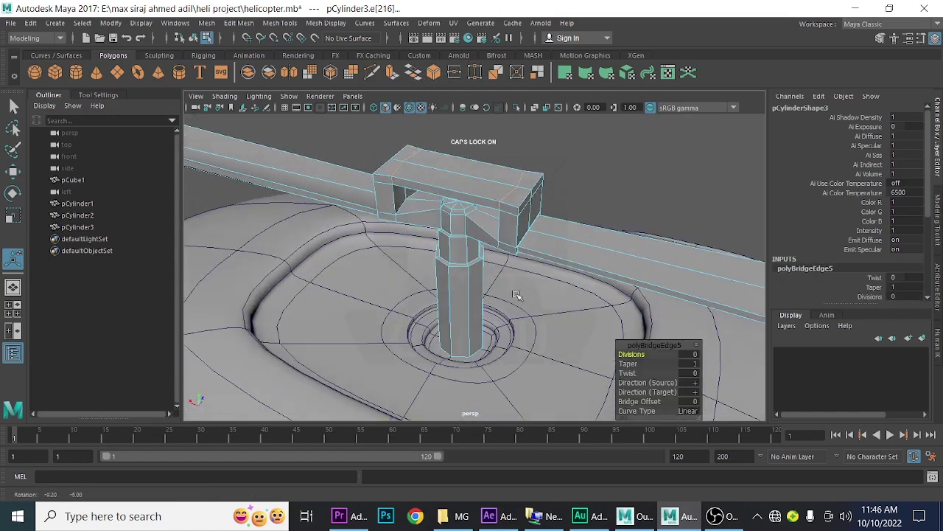
left_click(634, 354)
left_click(608, 167)
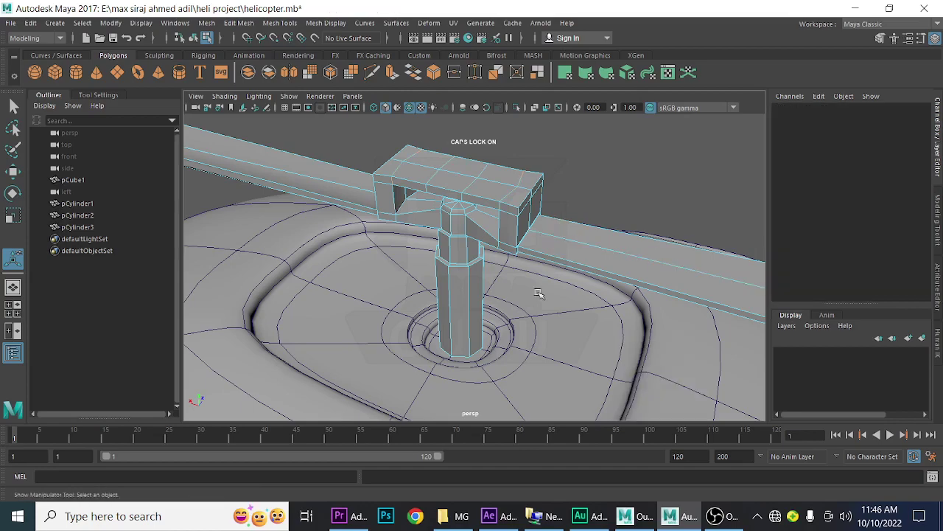
mouse_move(537, 312)
left_mouse_down("alt")
mouse_move(566, 307)
mouse_move(538, 311)
left_mouse_up("alt")
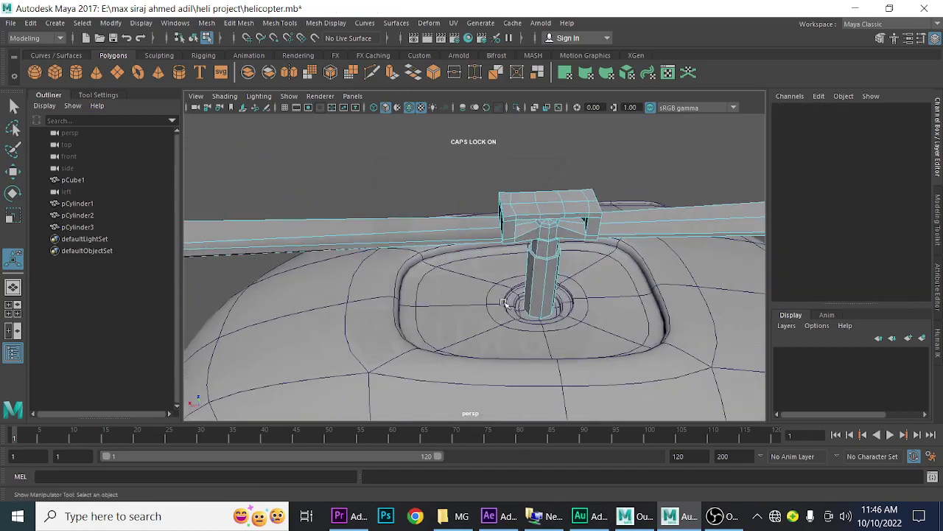
scroll(538, 311, "up", 5)
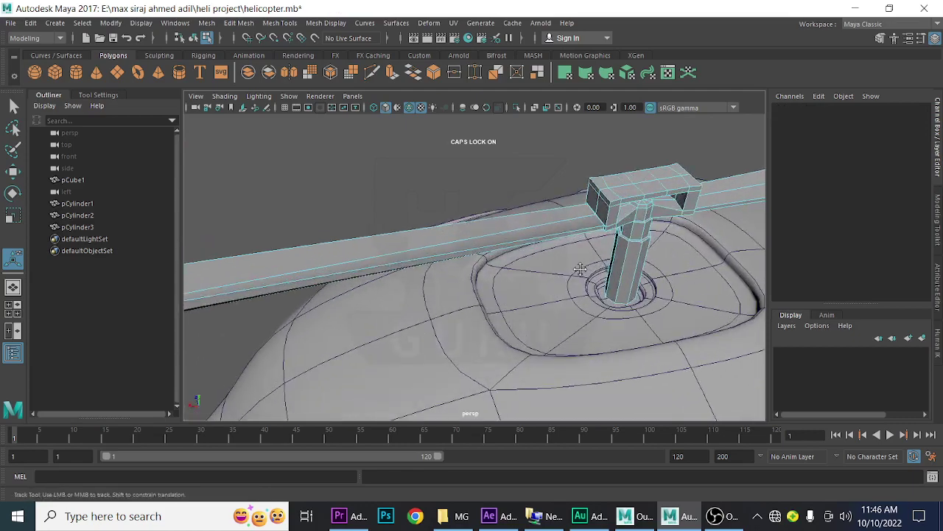
left_click_drag(515, 306, 504, 304, "alt")
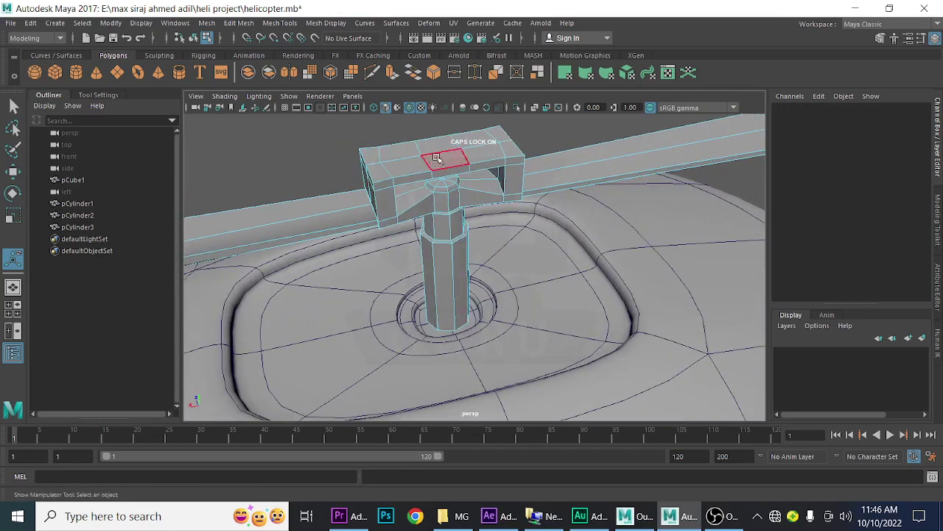
Step: Zoom in on the hub, undo a wrong face pick, and select the hub's side faces
left_click(455, 171)
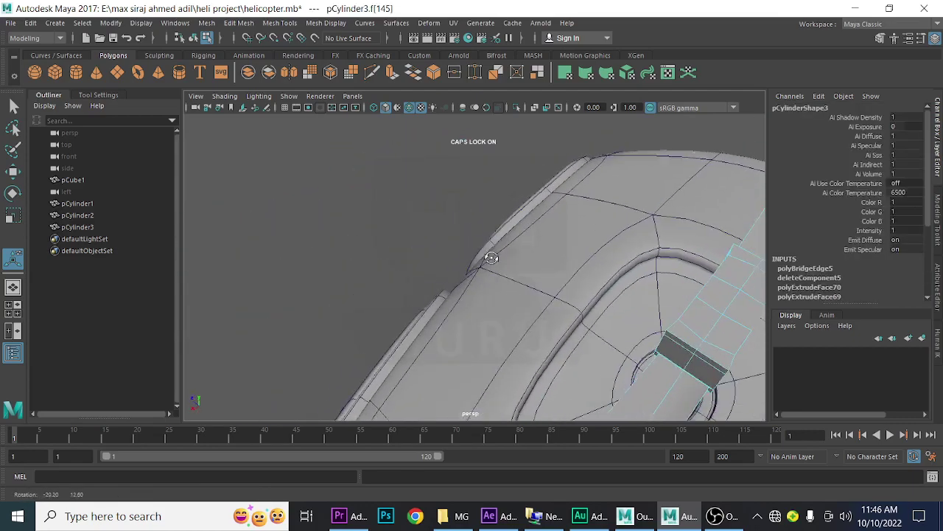
scroll(448, 253, "down", 5)
scroll(366, 204, "up", 2)
scroll(480, 238, "up", 2)
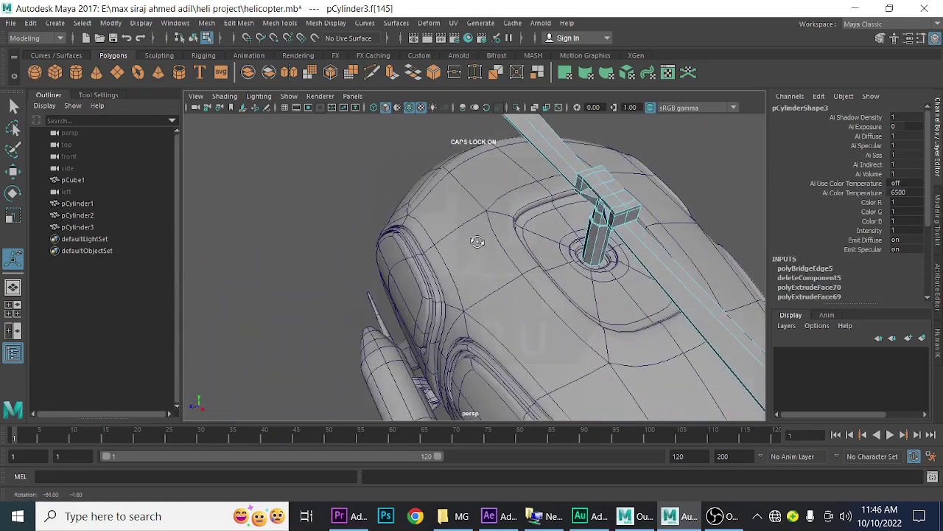
scroll(475, 252, "up", 2)
scroll(475, 252, "up", 2)
scroll(457, 272, "up", 1)
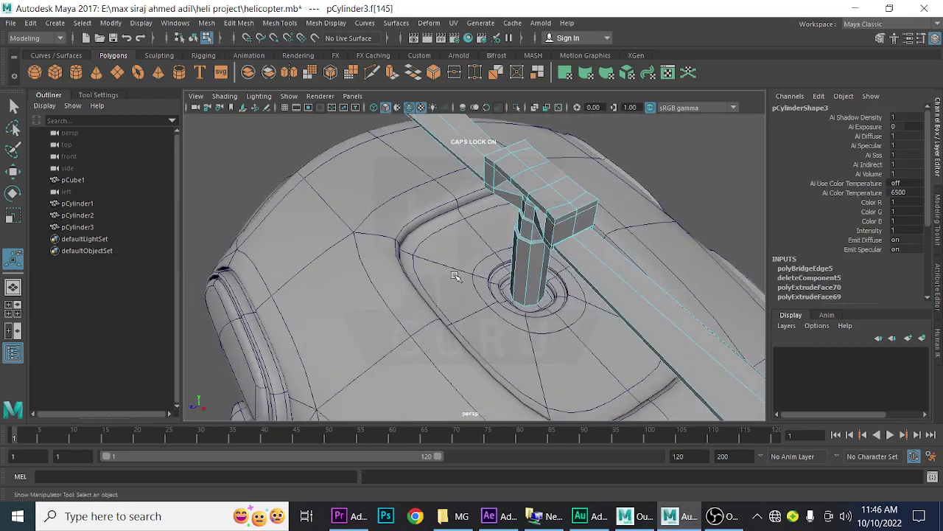
scroll(472, 221, "up", 1)
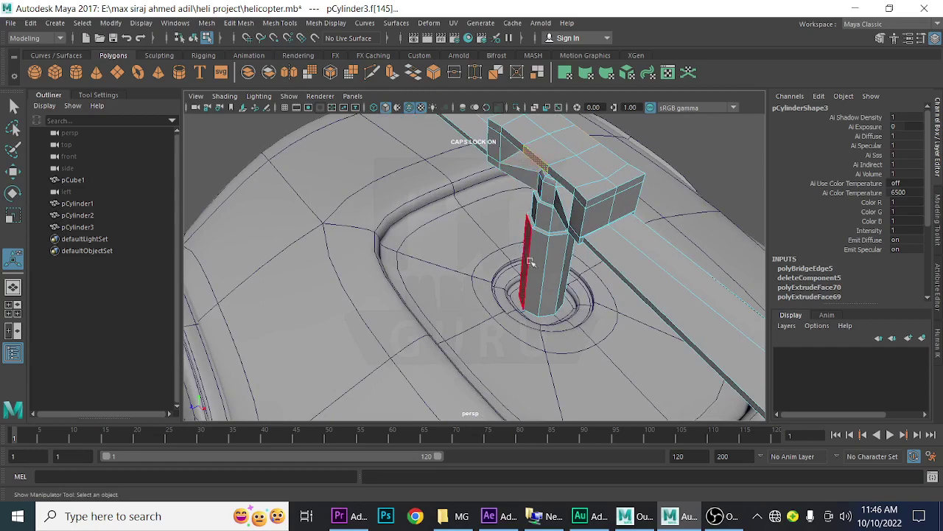
scroll(458, 284, "down", 5)
scroll(458, 284, "up", 1)
scroll(472, 281, "up", 1)
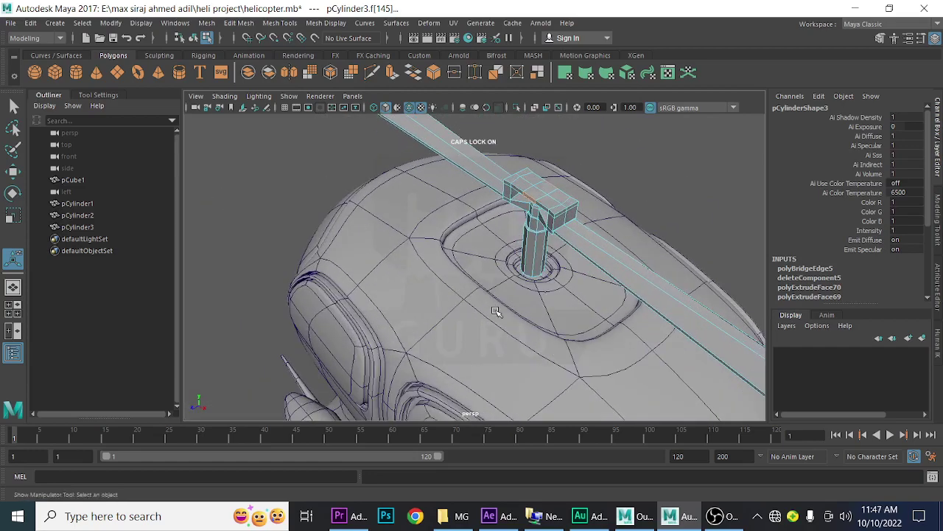
scroll(497, 312, "up", 1)
scroll(522, 284, "up", 1)
scroll(540, 317, "up", 1)
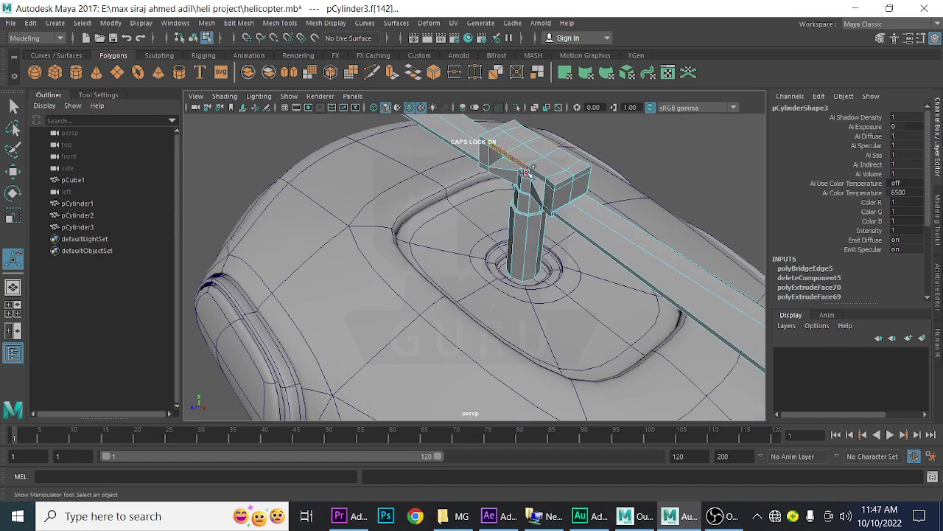
left_click_drag(534, 236, 432, 253, "alt")
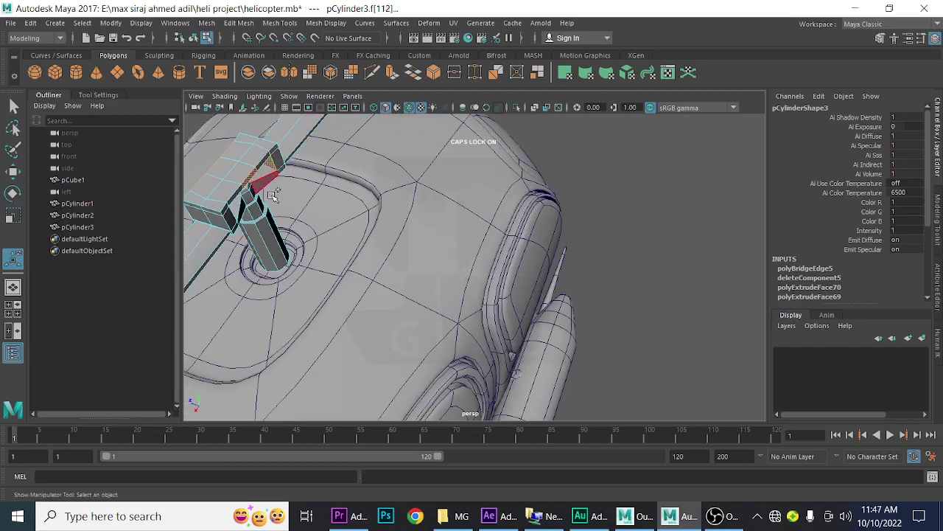
key("ctrl+z")
left_click(236, 195)
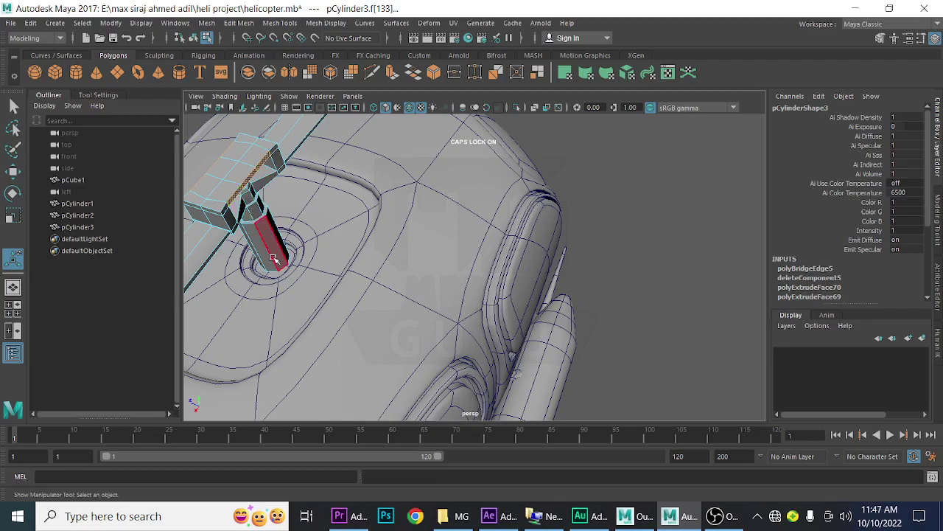
mouse_move(236, 196)
left_mouse_down("alt")
mouse_move(439, 298)
mouse_move(469, 289)
left_mouse_up("alt")
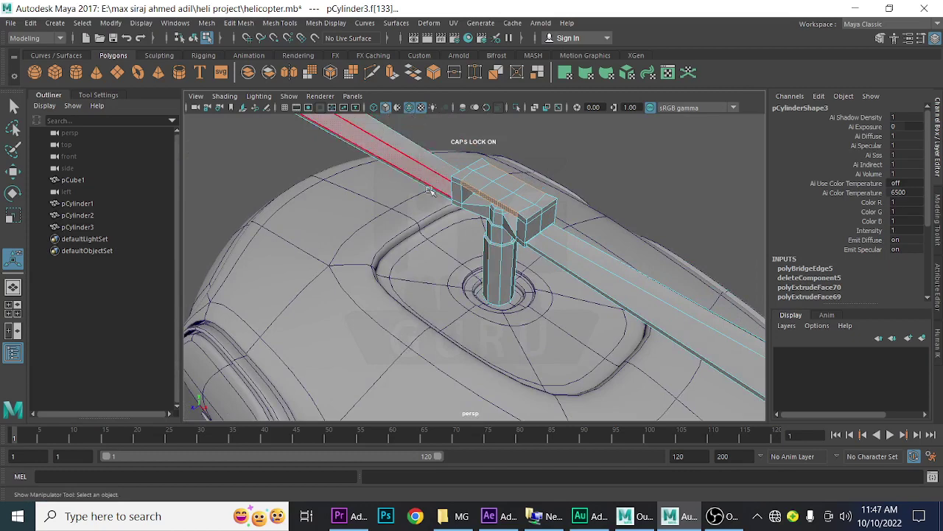
Step: Extrude the hub side faces and scale the extrusion uniformly to about 0.78
left_click(392, 74)
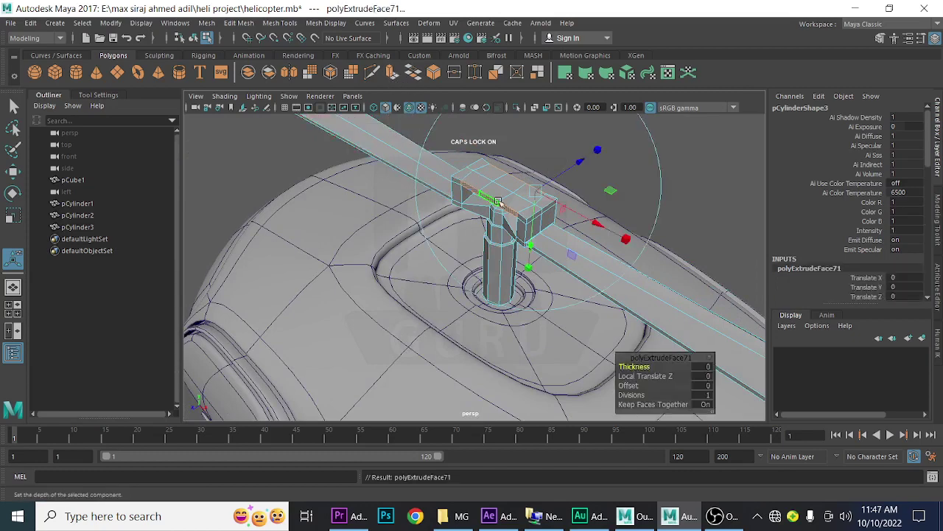
left_click(599, 152)
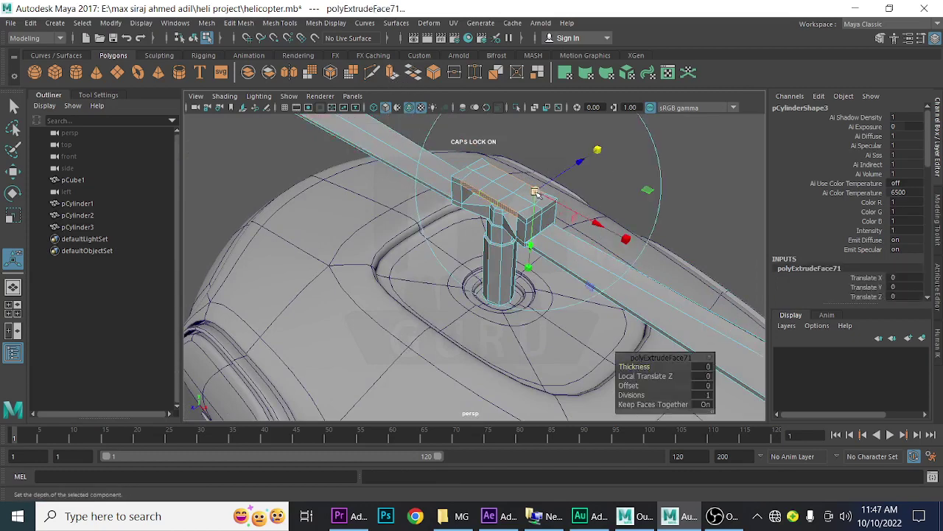
left_click(536, 192)
left_click_drag(535, 194, 529, 197)
left_click_drag(628, 238, 623, 237)
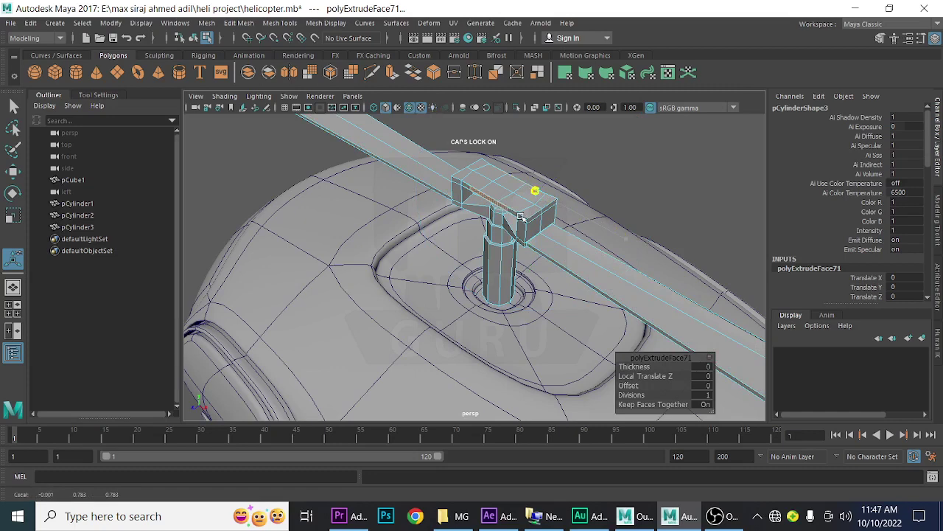
left_click(535, 191)
left_click_drag(535, 190, 479, 273, "alt")
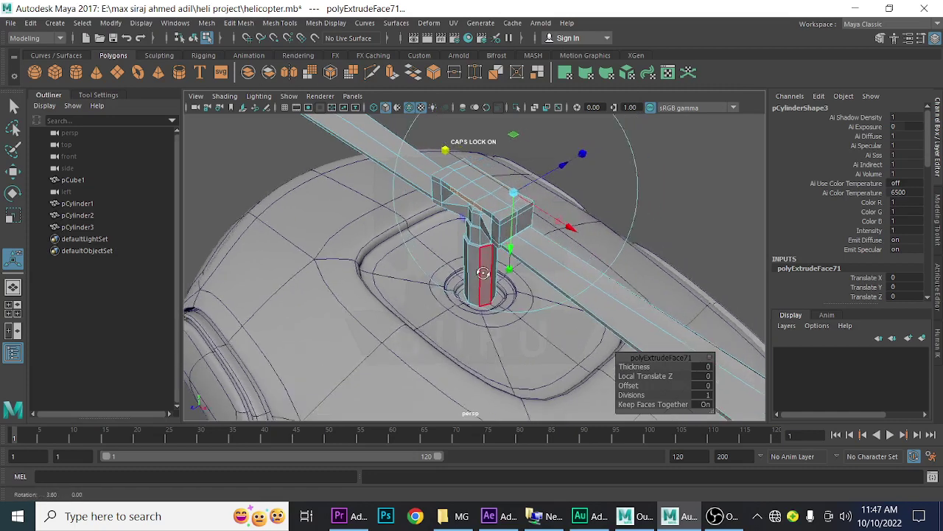
Step: Extrude again out to Local Translate Z 2.916 as a crossing beam, thinning its ends
key("ctrl+e")
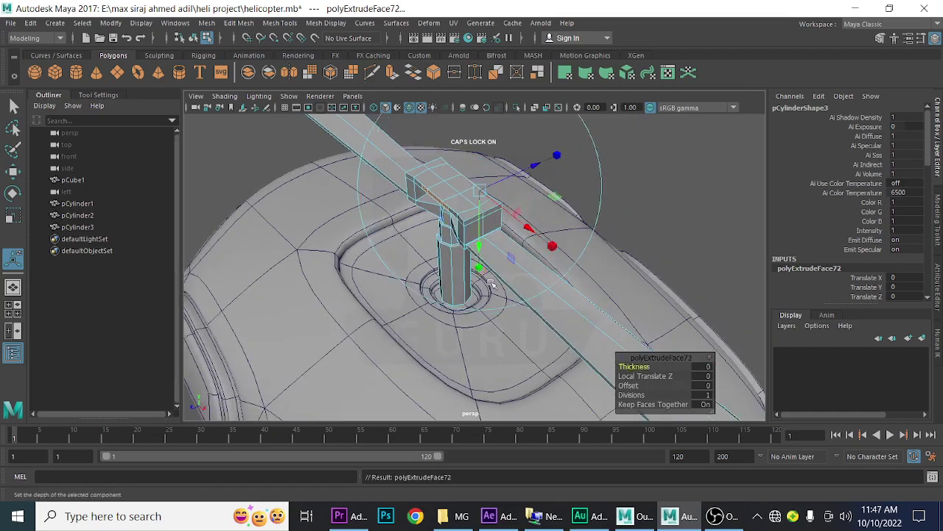
left_click_drag(529, 170, 628, 155)
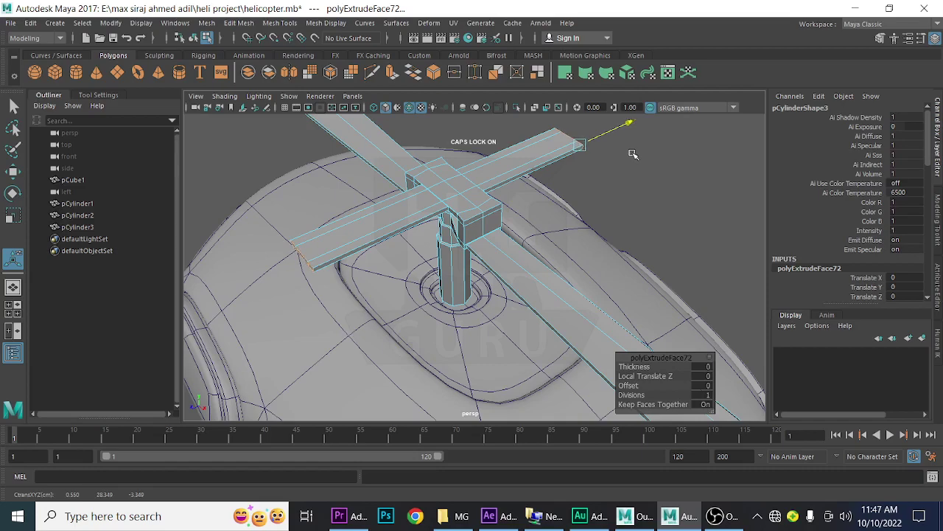
middle_click_drag(548, 241, 516, 309)
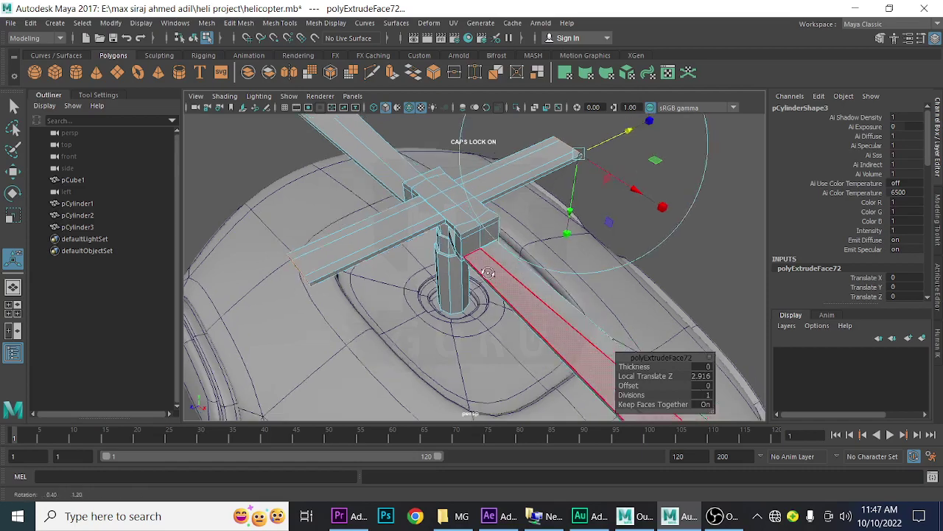
mouse_move(515, 310)
left_mouse_down("alt")
mouse_move(415, 271)
mouse_move(442, 264)
mouse_move(423, 270)
mouse_move(424, 258)
mouse_move(333, 295)
left_mouse_up("alt")
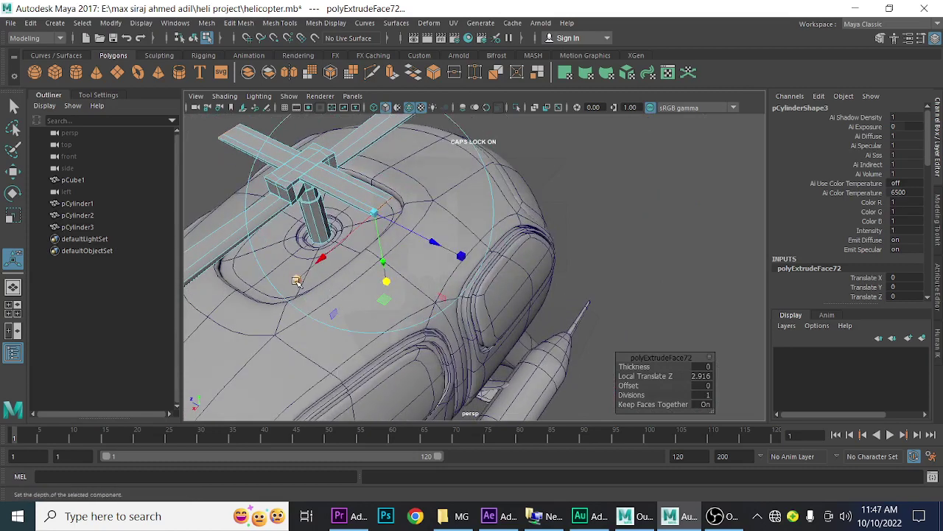
middle_click_drag(296, 281, 180, 354)
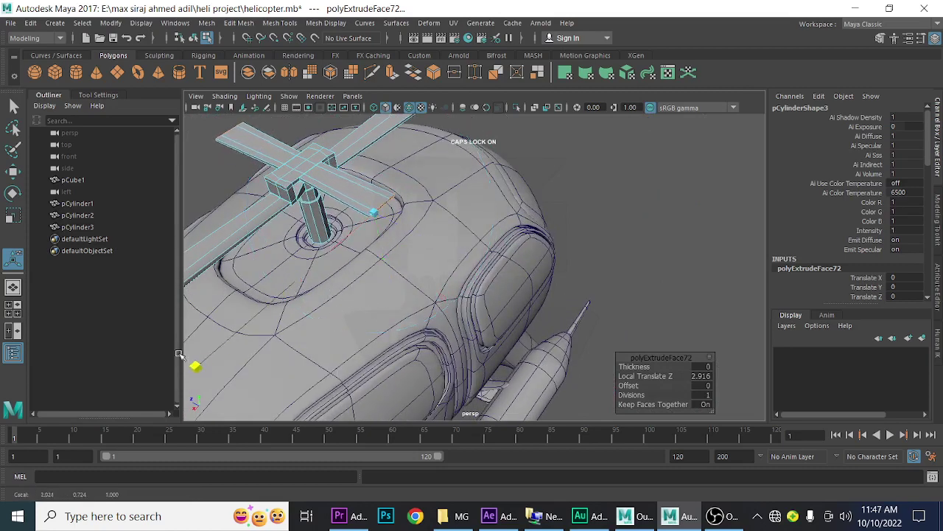
Step: Select main rotor pCylinder3 in object mode, save helicopter.mb, and duplicate it as pCylinder4
key("F10")
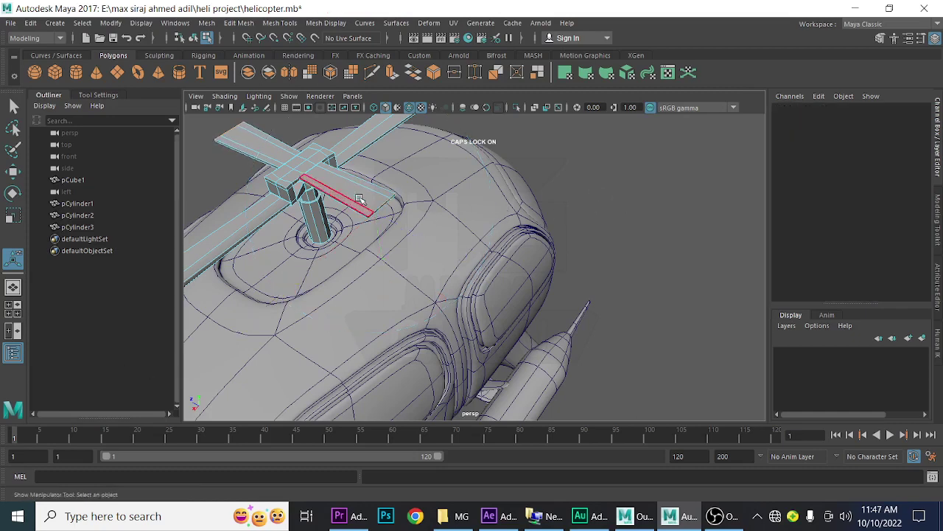
right_click_drag(358, 197, 400, 162)
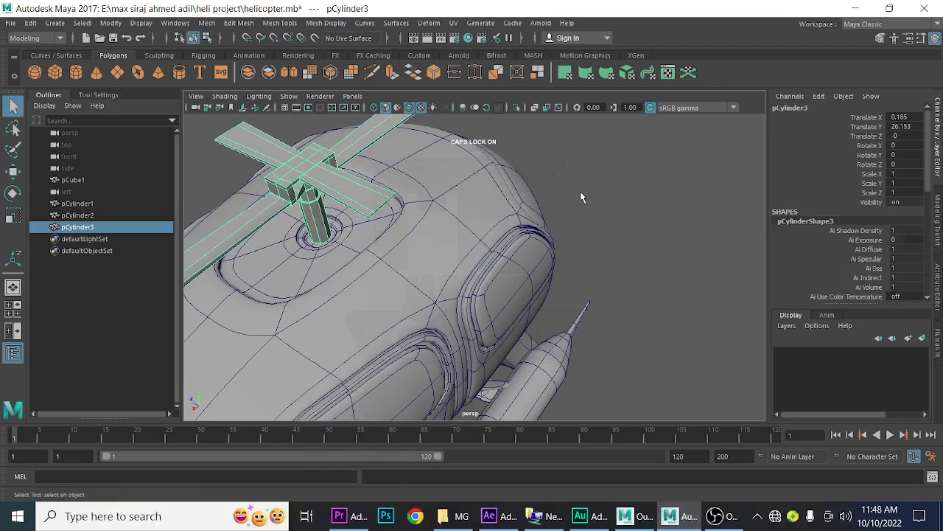
left_click(580, 197)
mouse_move(580, 197)
left_mouse_down("alt")
mouse_move(420, 289)
mouse_move(320, 270)
left_mouse_up("alt")
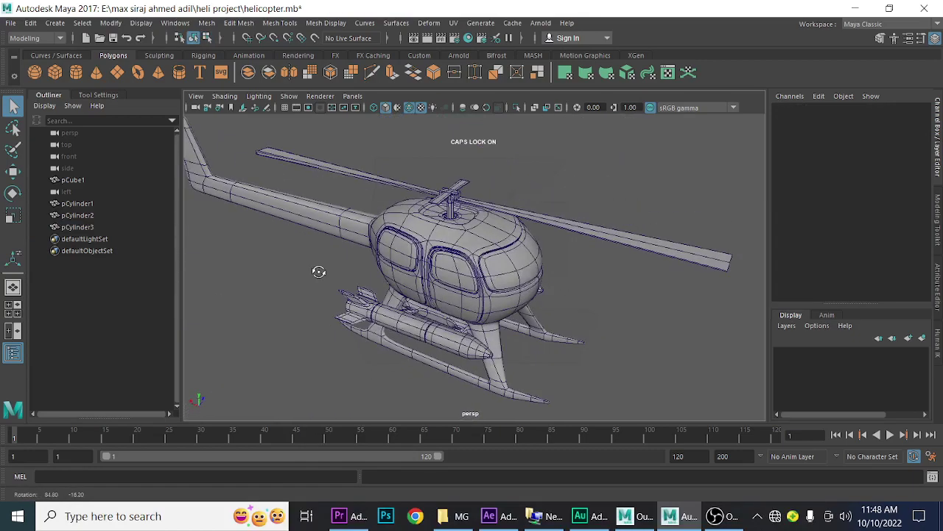
left_click(592, 231)
mouse_move(480, 317)
left_mouse_down("alt")
mouse_move(588, 273)
mouse_move(580, 289)
left_mouse_up("alt")
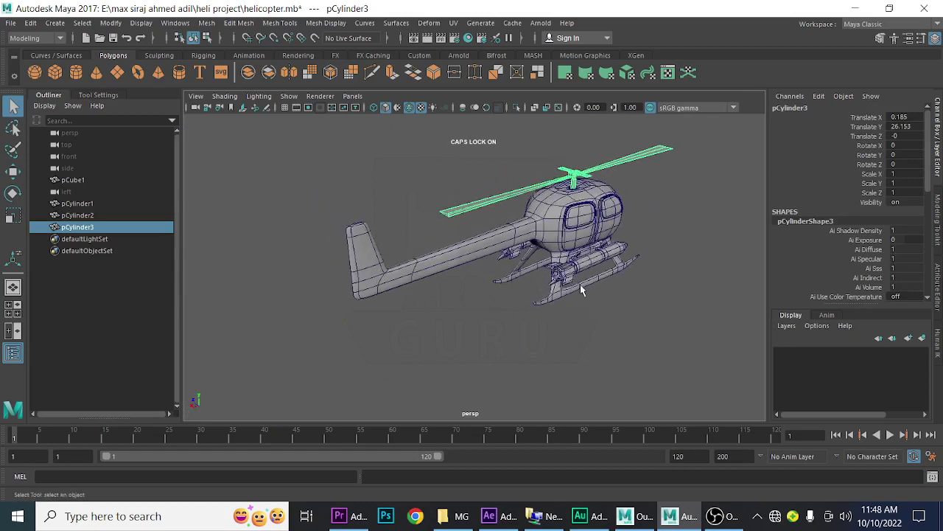
key("ctrl+s")
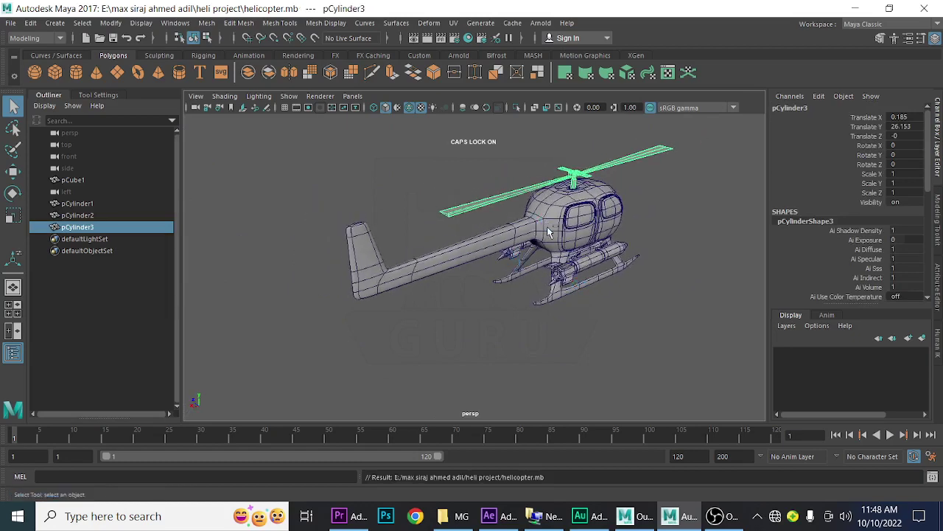
key("ctrl+d")
Step: Slide pCylinder4 back toward the tail and shrink it uniformly to 0.305
key("w")
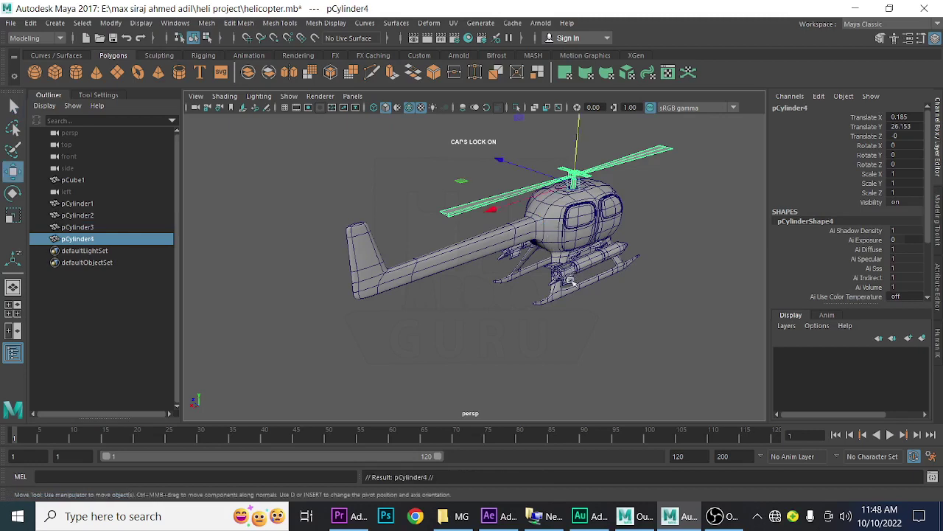
left_click_drag(507, 208, 302, 287)
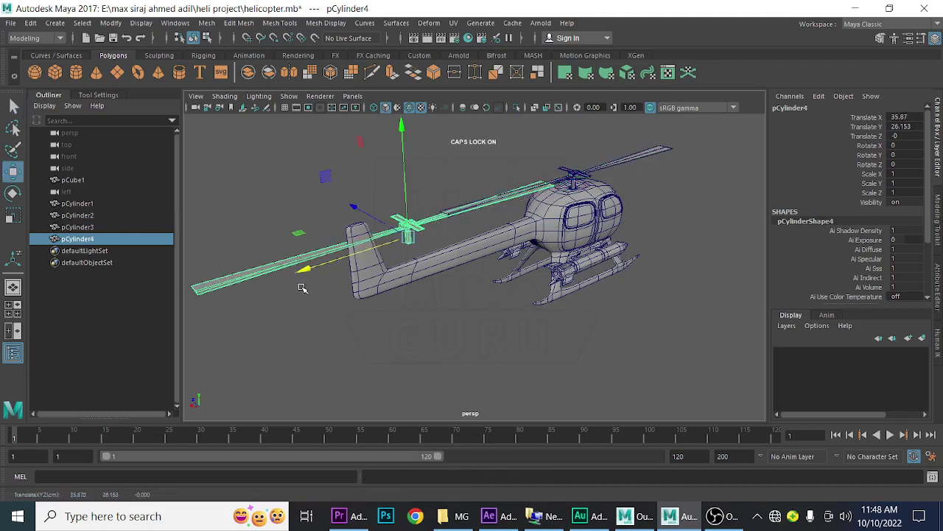
key("r")
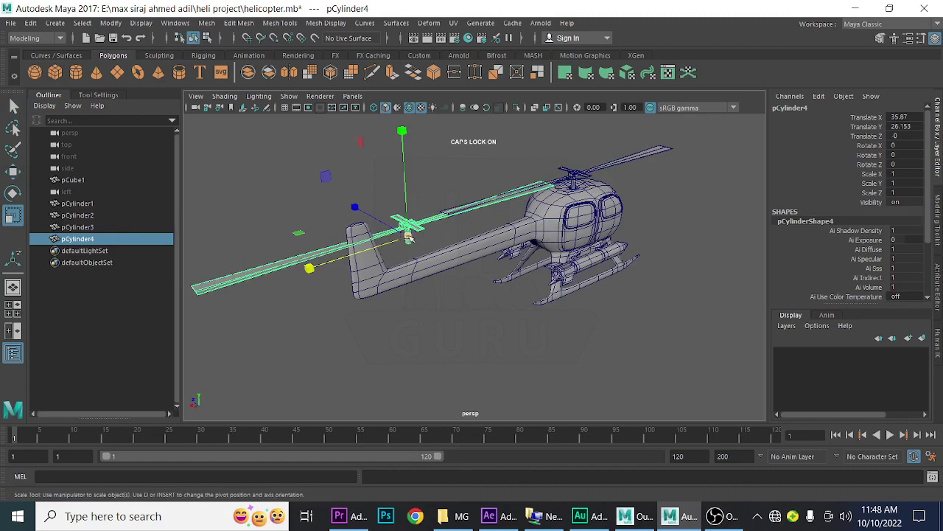
mouse_move(411, 238)
left_mouse_down()
mouse_move(262, 339)
mouse_move(269, 336)
left_mouse_up()
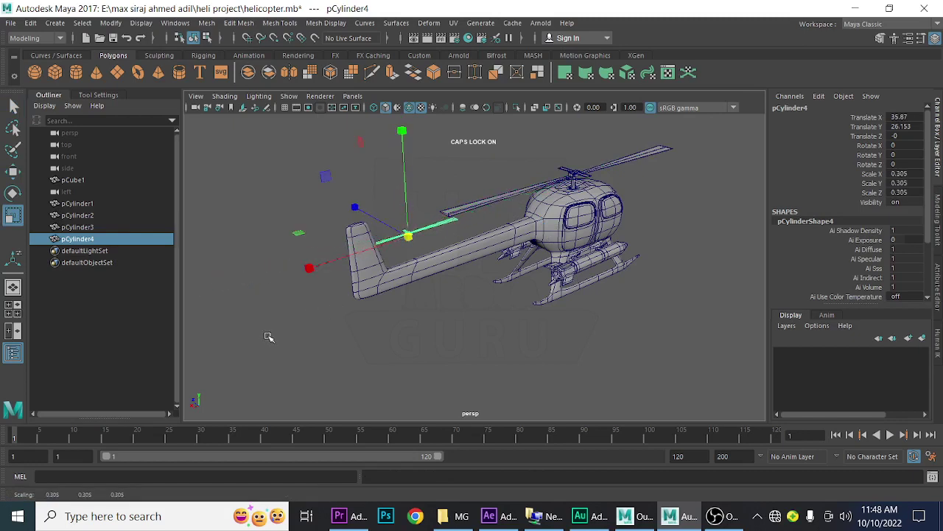
Step: Stand the tail rotor upright with a Rotate X of -90
key("e")
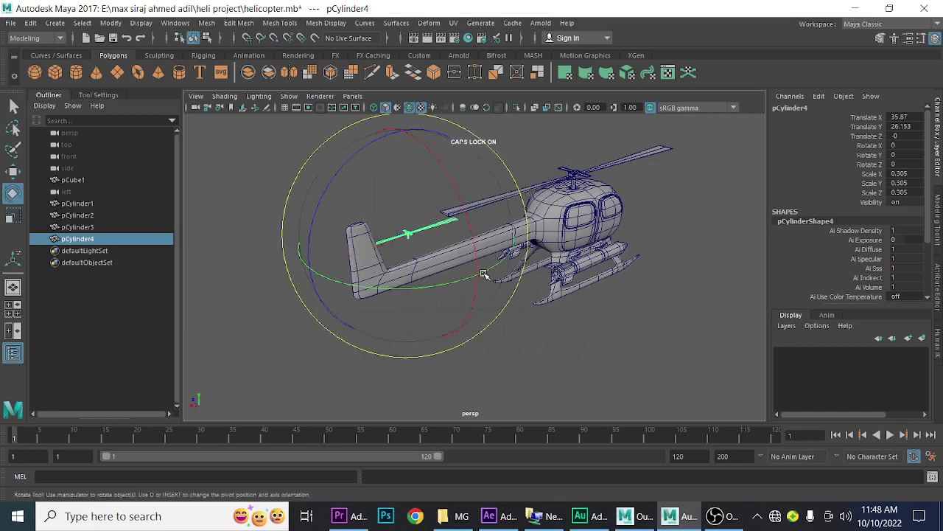
mouse_move(434, 299)
left_mouse_down("alt")
mouse_move(444, 300)
mouse_move(457, 324)
left_mouse_up("alt")
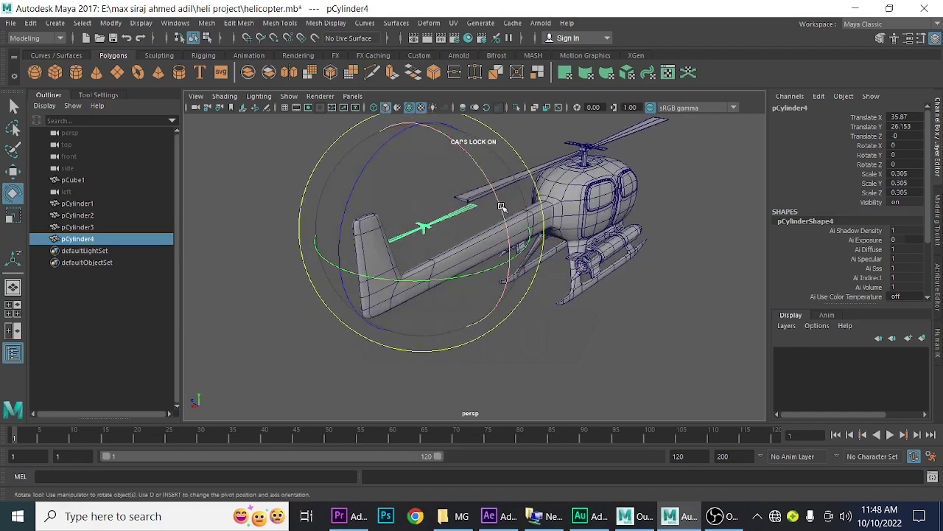
left_click_drag(499, 207, 512, 241)
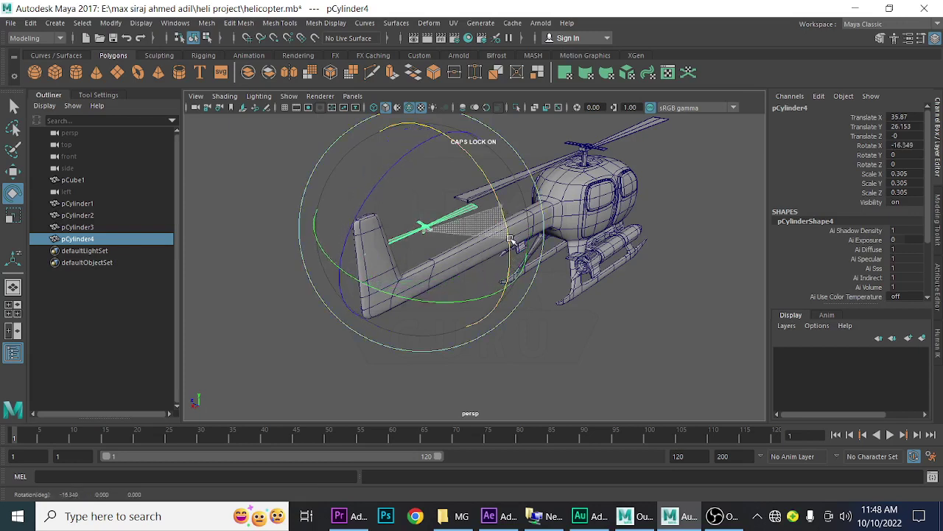
double_click(913, 145)
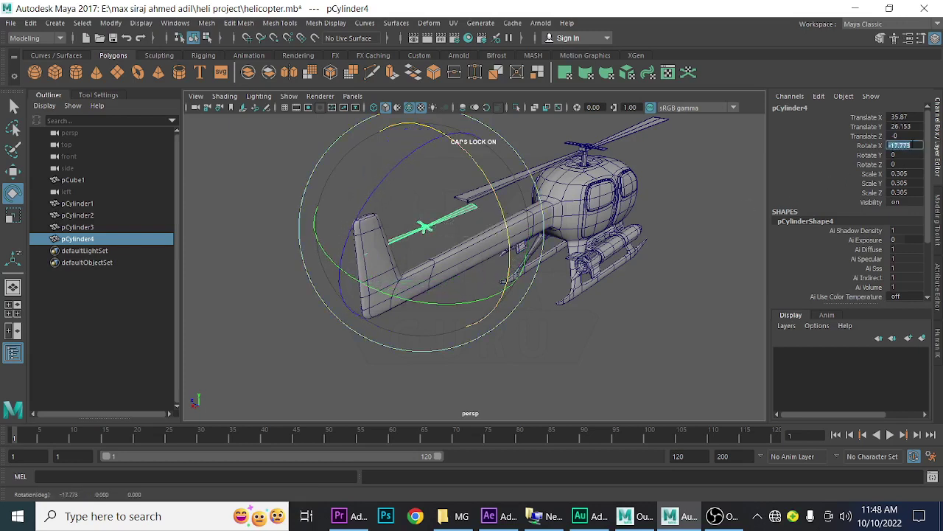
type("-90")
key("Return")
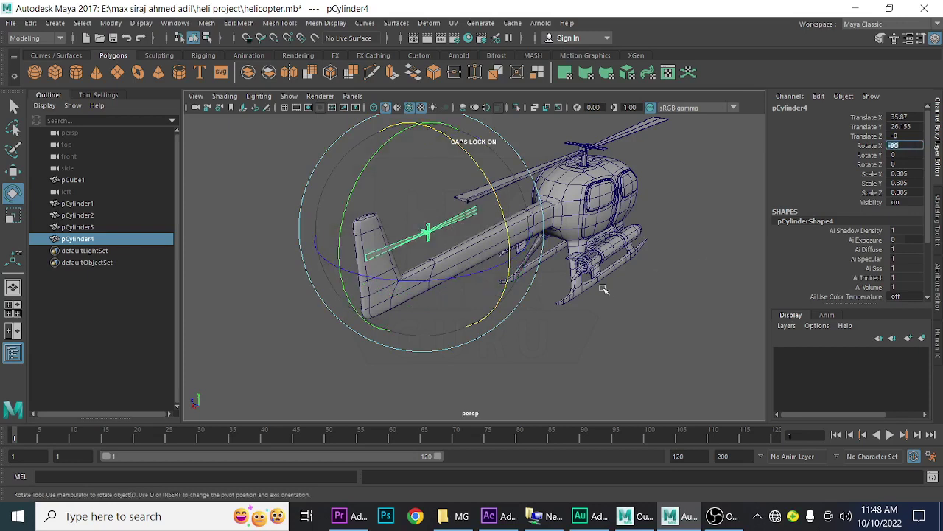
Step: Move pCylinder4 along X and Z to Translate Z -0.429, against the tail fin
left_click(442, 226)
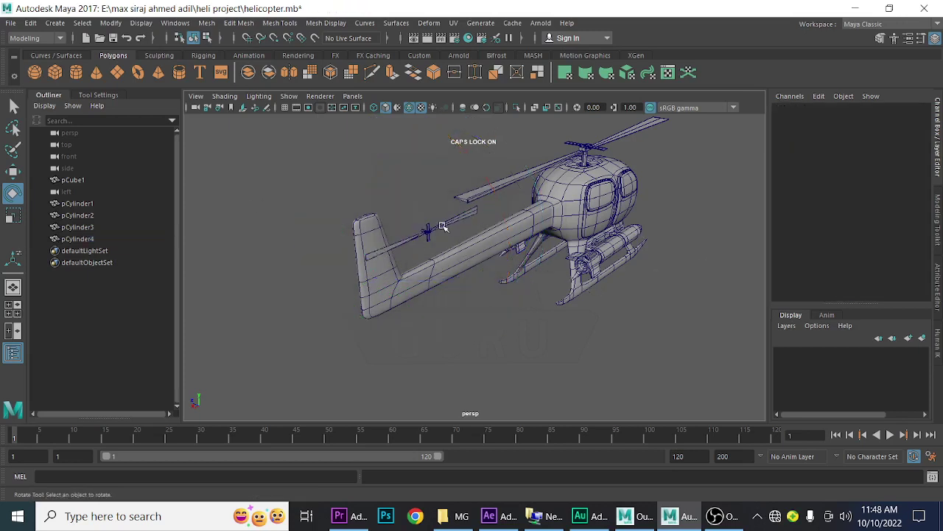
left_click(454, 221)
key("w")
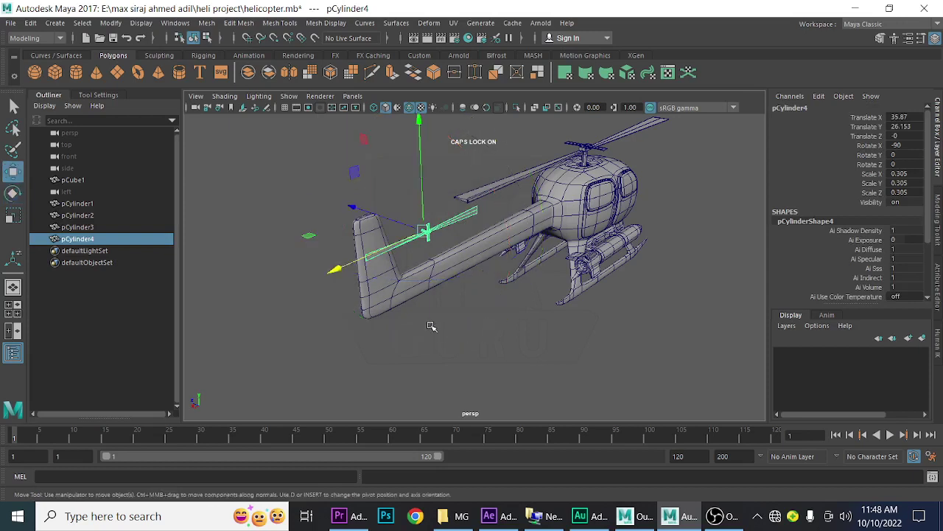
left_click_drag(350, 266, 292, 306)
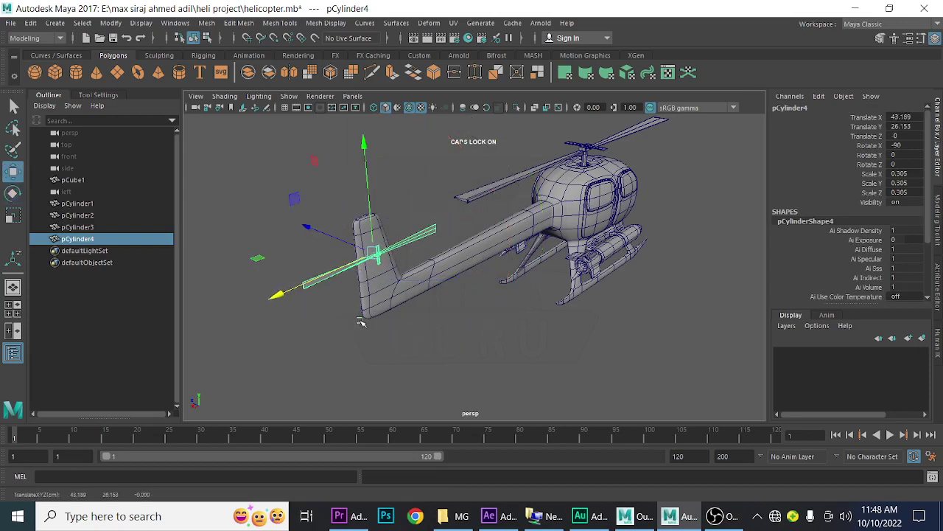
key("f")
mouse_move(582, 340)
left_mouse_down("alt")
mouse_move(521, 355)
mouse_move(427, 340)
mouse_move(400, 342)
mouse_move(423, 358)
mouse_move(391, 352)
left_mouse_up("alt")
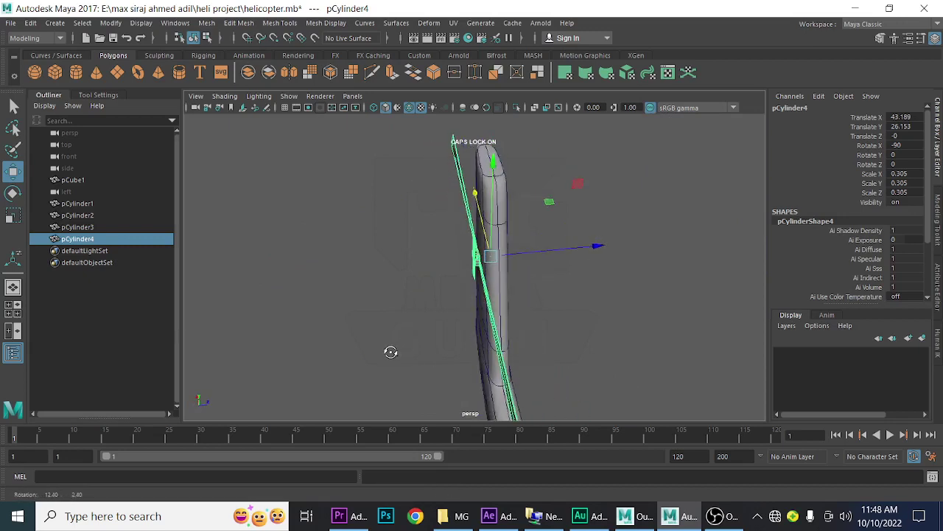
mouse_move(563, 251)
left_mouse_down()
mouse_move(538, 258)
mouse_move(553, 258)
left_mouse_up()
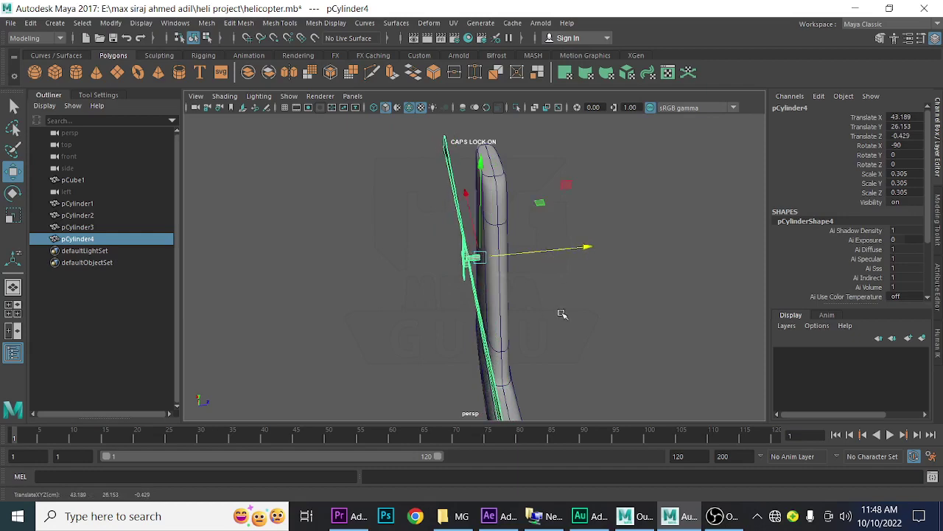
left_click_drag(563, 314, 601, 306, "alt")
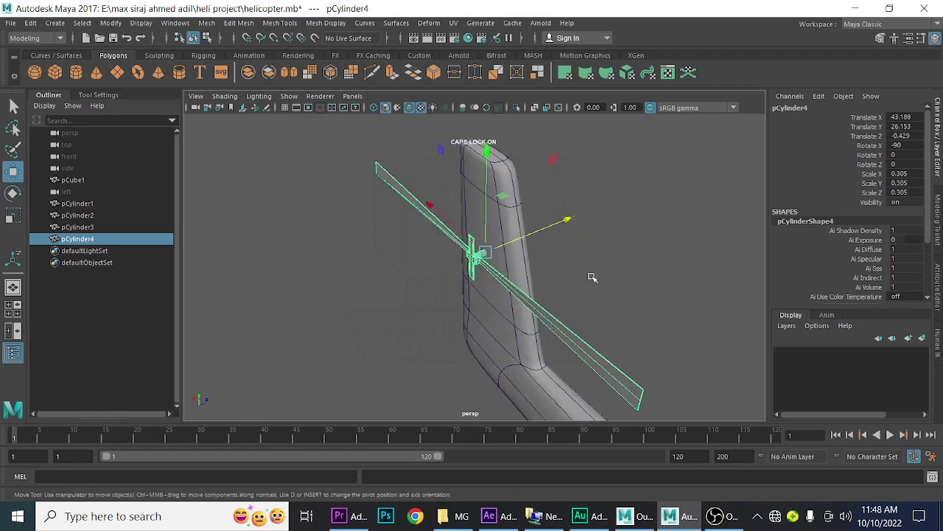
Step: Select tail fin pCube1 and pick a face on it in Face mode
left_click(569, 250)
left_click(522, 235)
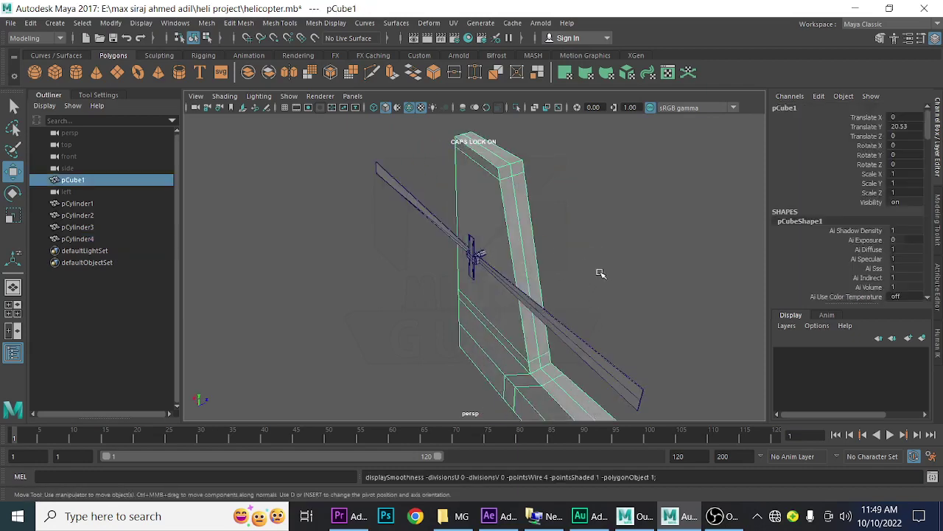
left_click_drag(587, 295, 611, 291, "alt")
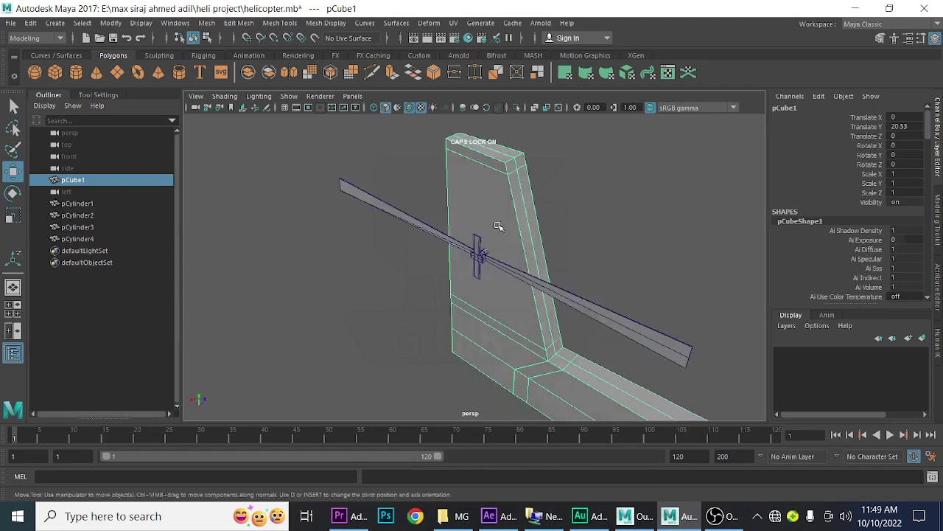
right_click_drag(493, 220, 491, 210)
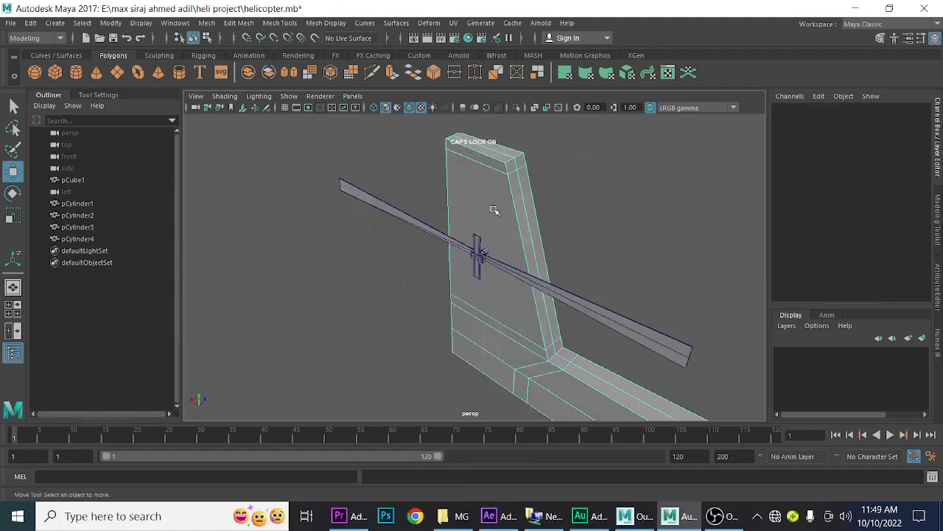
left_click(493, 210)
left_click_drag(545, 324, 594, 322, "alt")
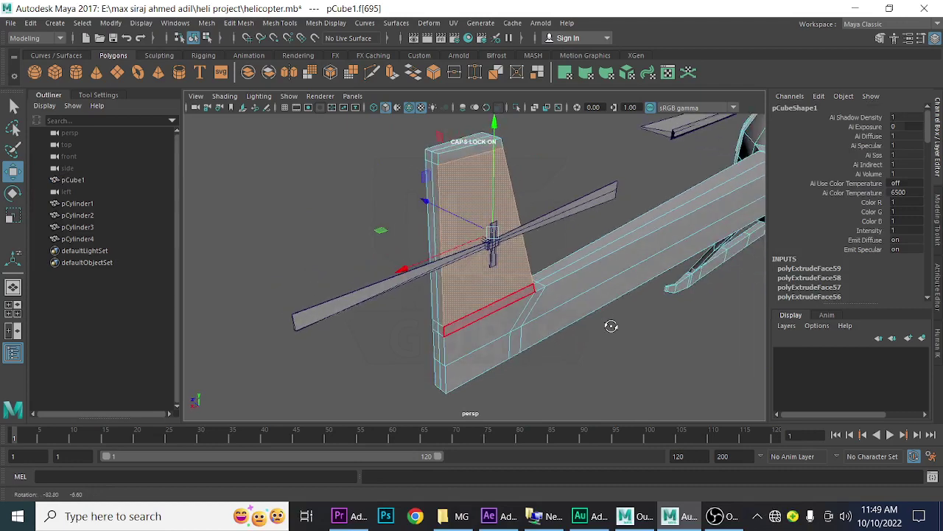
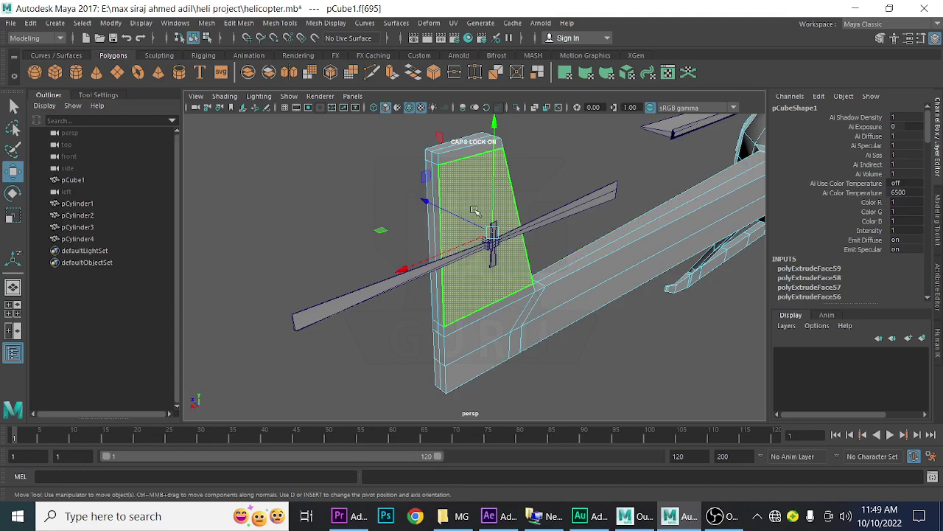
Step: Extrude the tail fin's side face and scale it inward into a small inset around the rotor hub
right_click(473, 211)
left_click(474, 211)
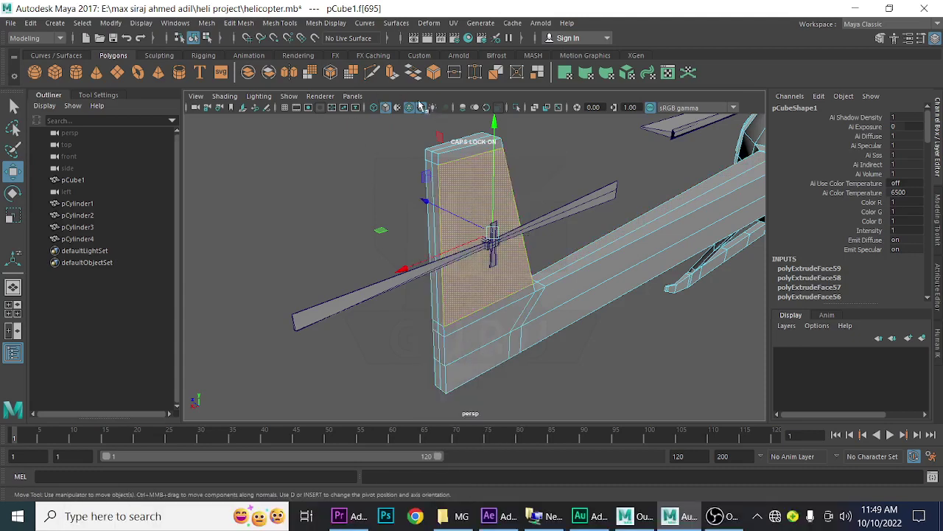
key("ctrl+e")
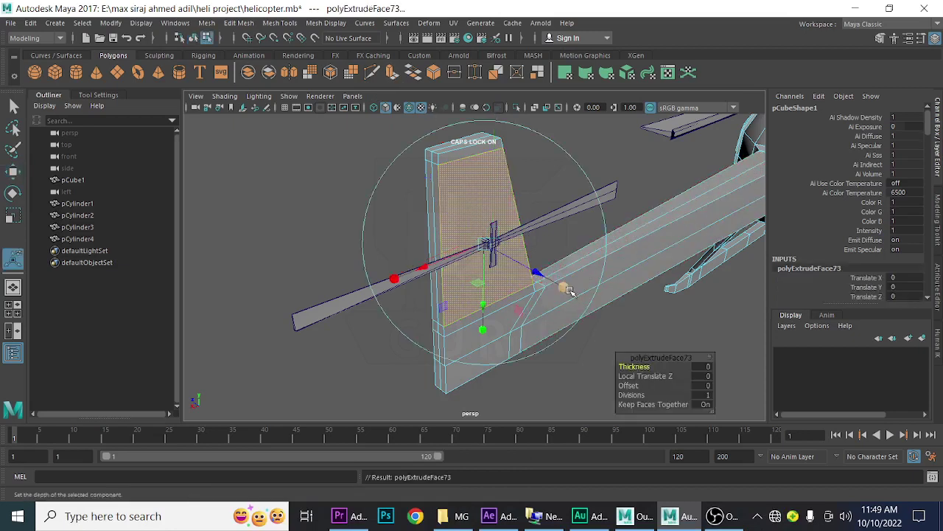
left_click_drag(484, 243, 464, 266)
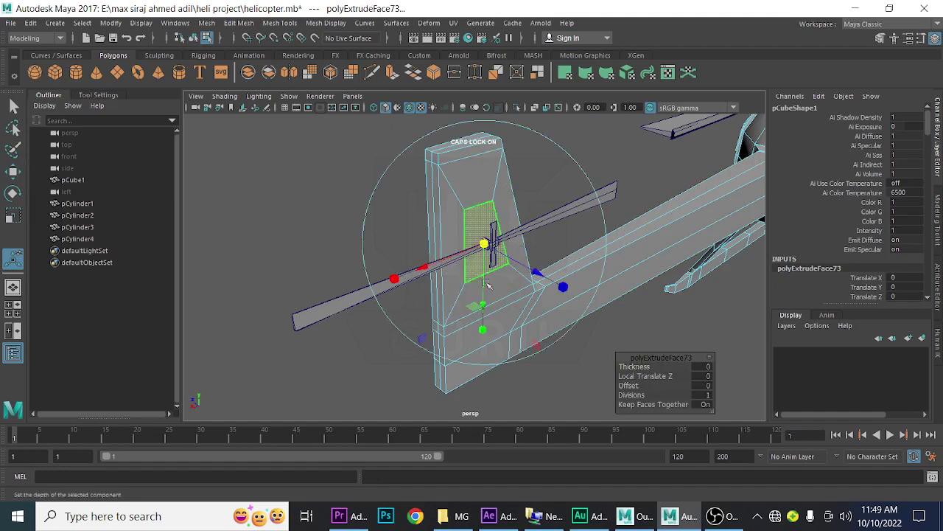
mouse_move(463, 263)
left_mouse_down("alt")
mouse_move(470, 307)
mouse_move(486, 296)
left_mouse_up("alt")
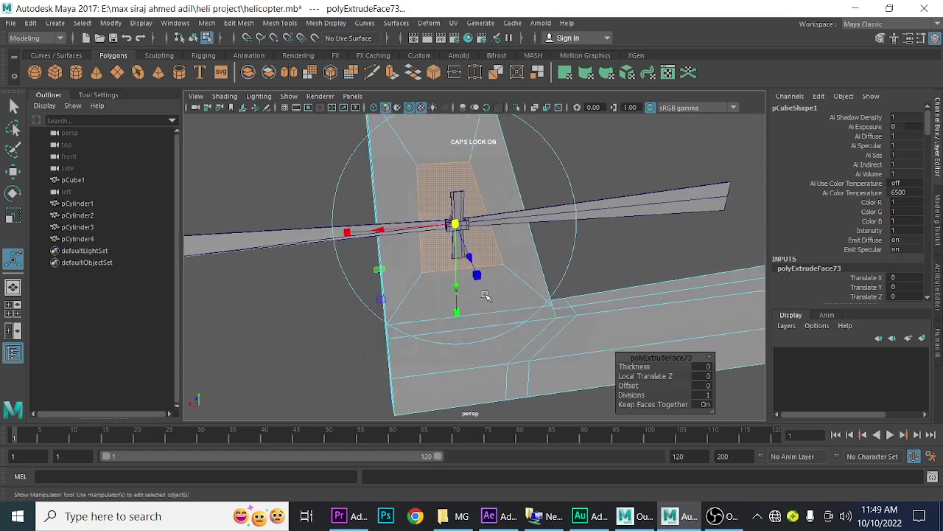
right_click_drag(447, 175, 402, 175)
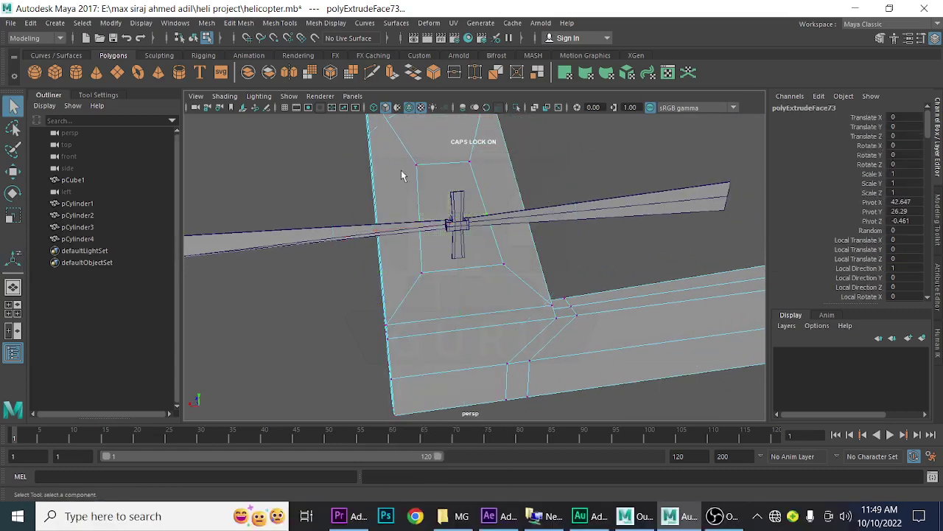
Step: Slide the inset's top and lower corner vertices sideways along X
left_click(470, 163)
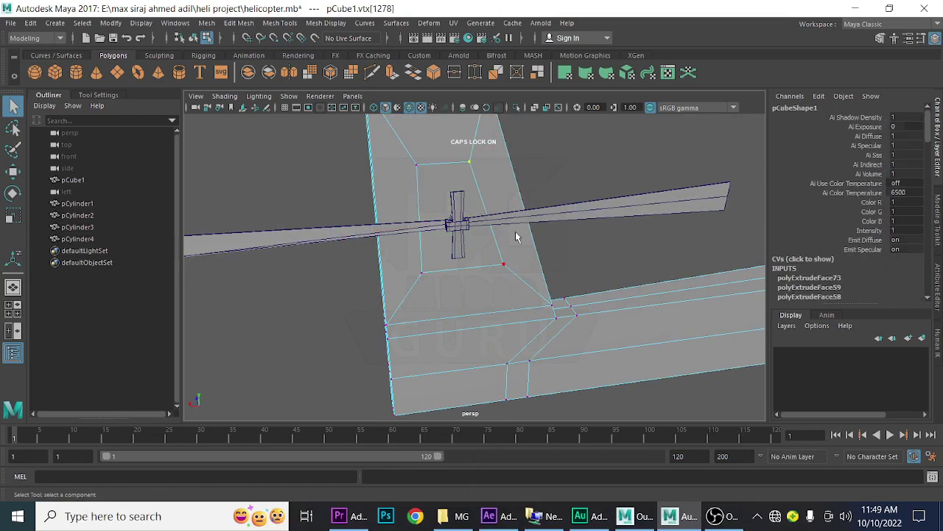
key("w")
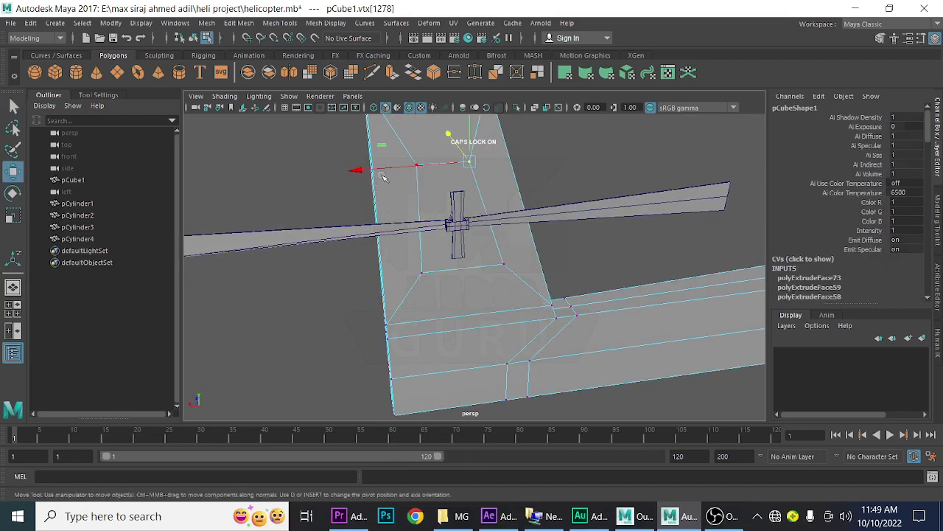
left_click_drag(382, 177, 384, 174)
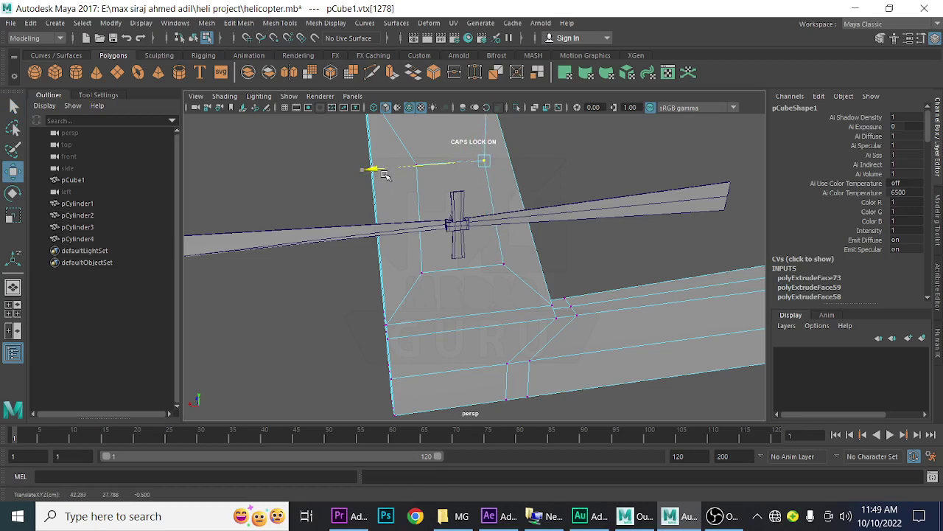
left_click(506, 265)
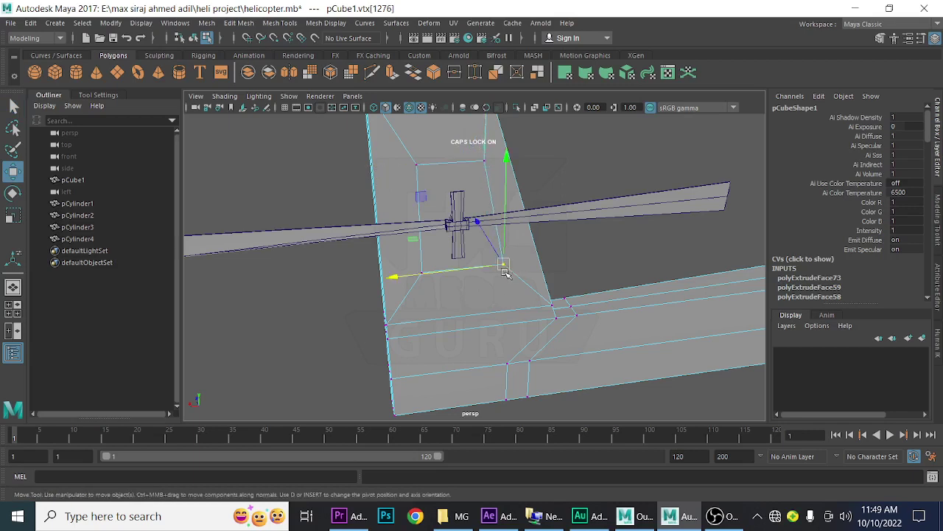
left_click_drag(410, 275, 400, 285)
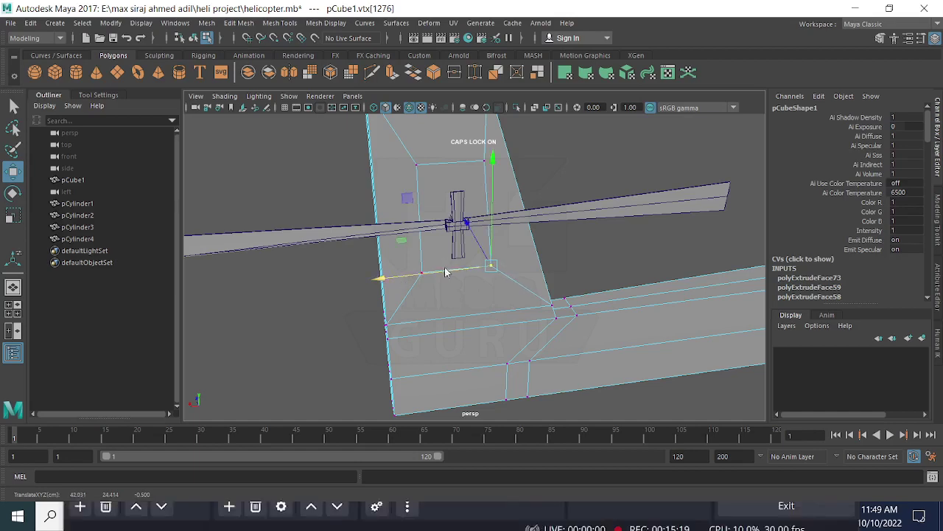
Step: Lower the inset's top edge to make an upright rectangle around the hub
right_click_drag(446, 269, 441, 150)
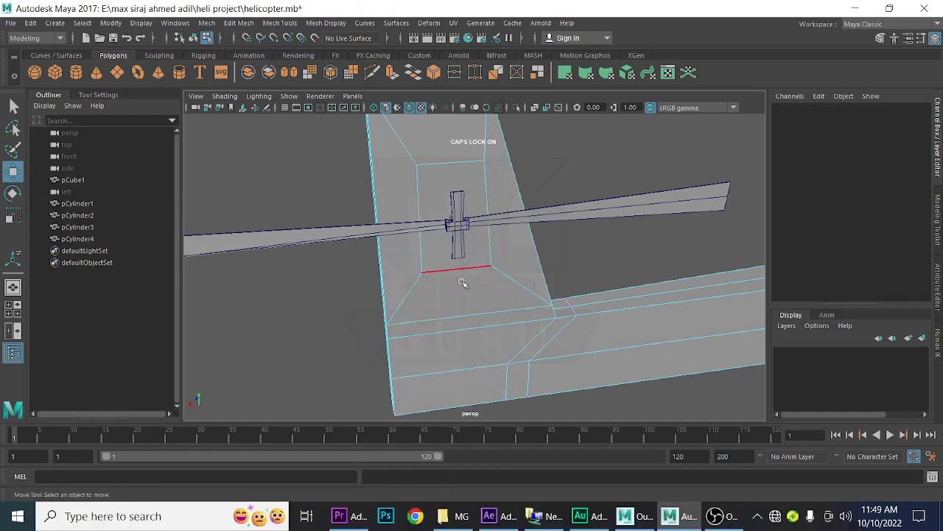
left_click(452, 164)
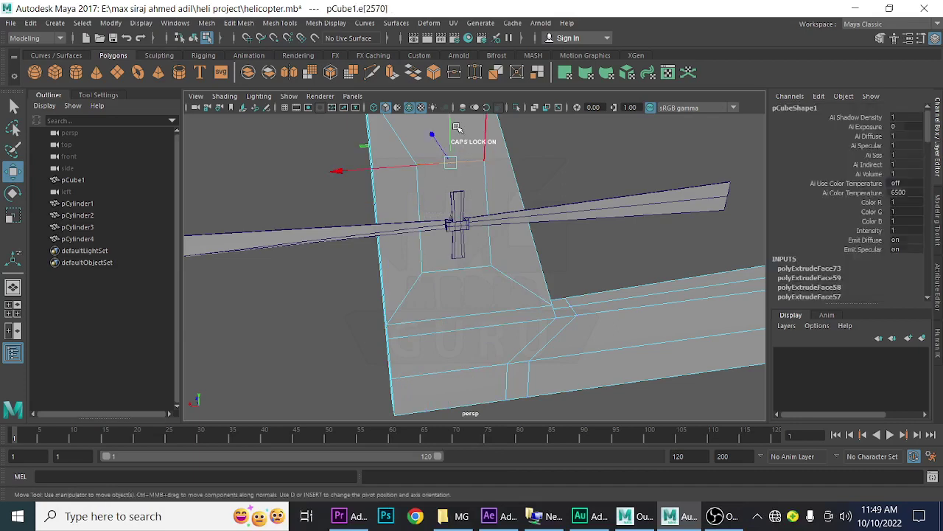
left_click_drag(452, 127, 452, 140)
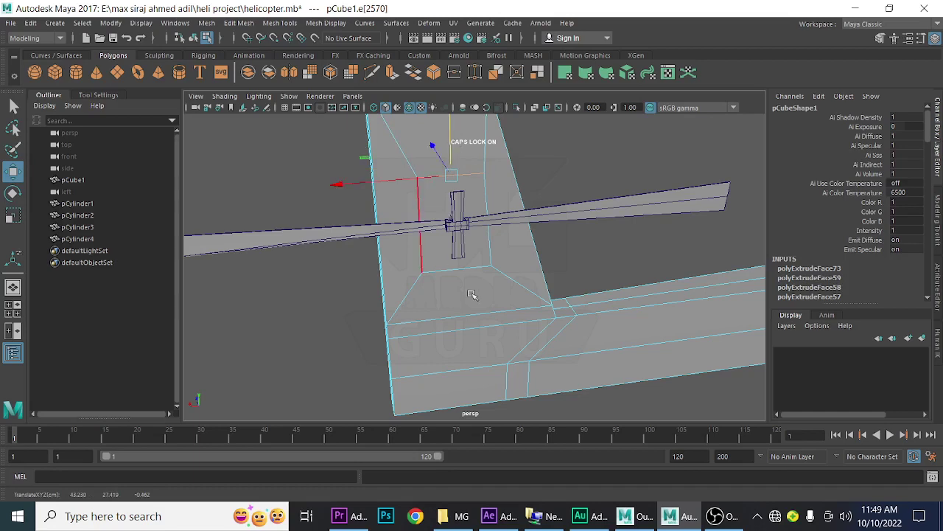
mouse_move(474, 290)
left_mouse_down("alt")
mouse_move(459, 291)
mouse_move(474, 323)
mouse_move(482, 312)
mouse_move(501, 322)
mouse_move(467, 326)
left_mouse_up("alt")
right_click(462, 179)
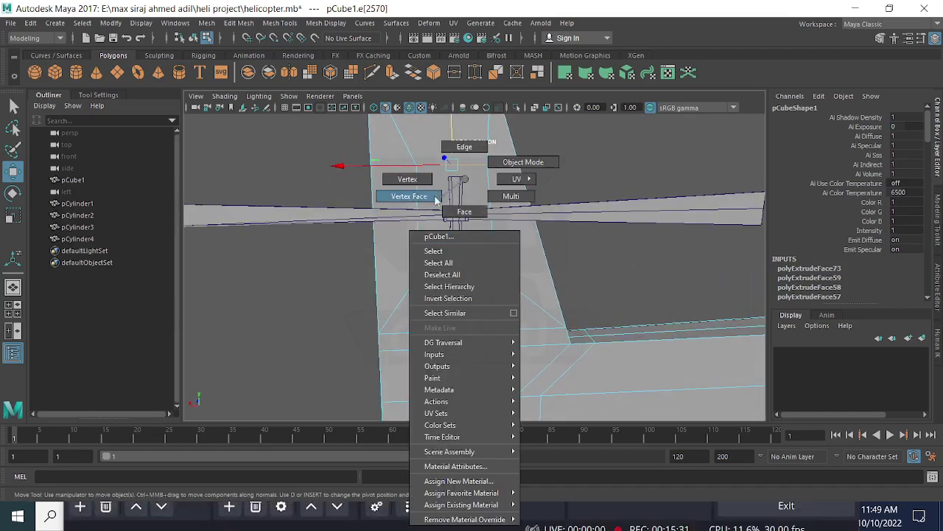
Step: Scale the inset face down slightly and reduce its height
left_click(464, 212)
left_click(467, 239)
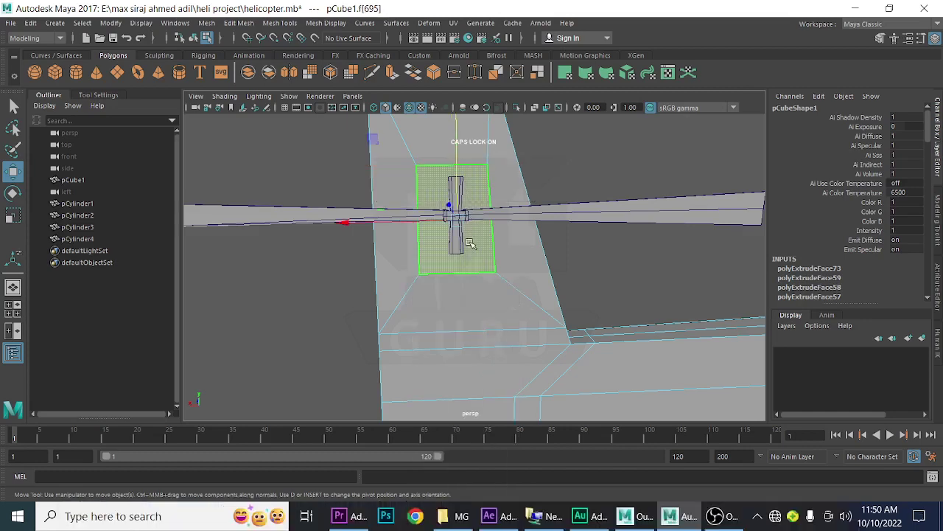
key("r")
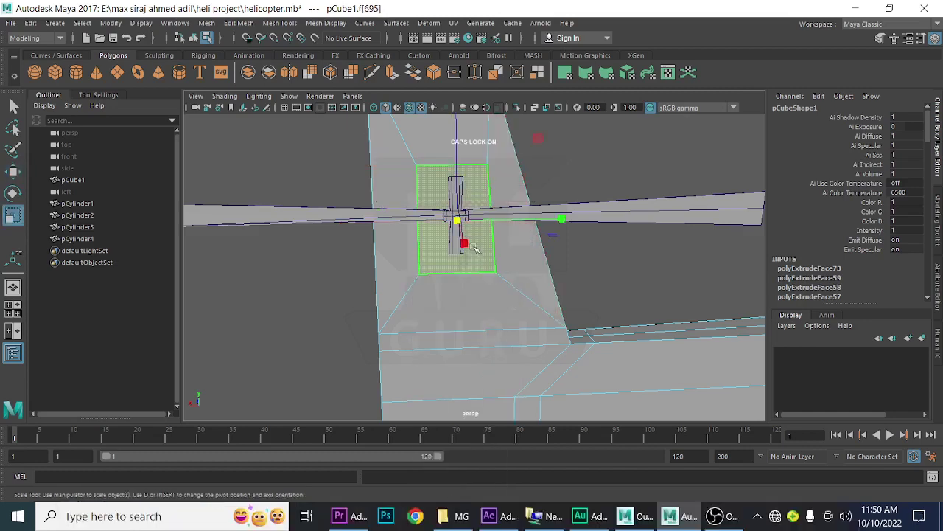
left_click_drag(456, 218, 459, 222)
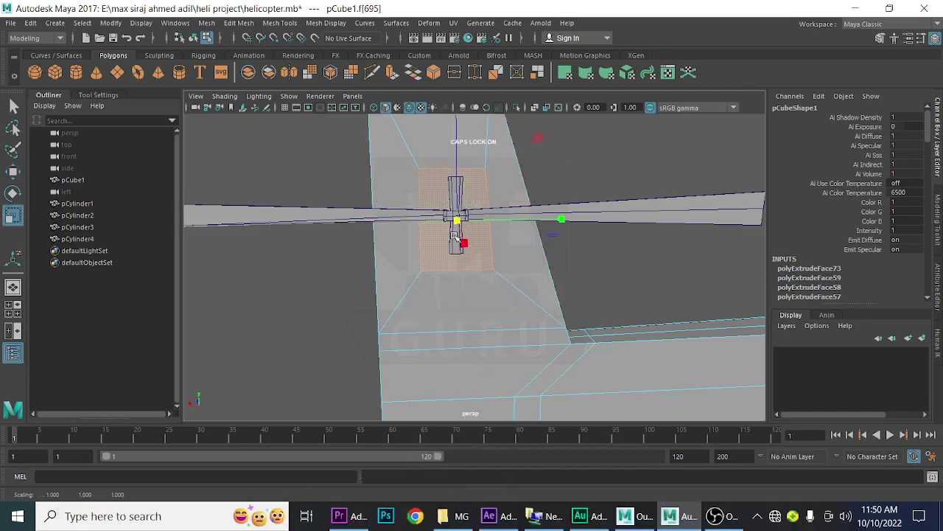
key("w")
key("r")
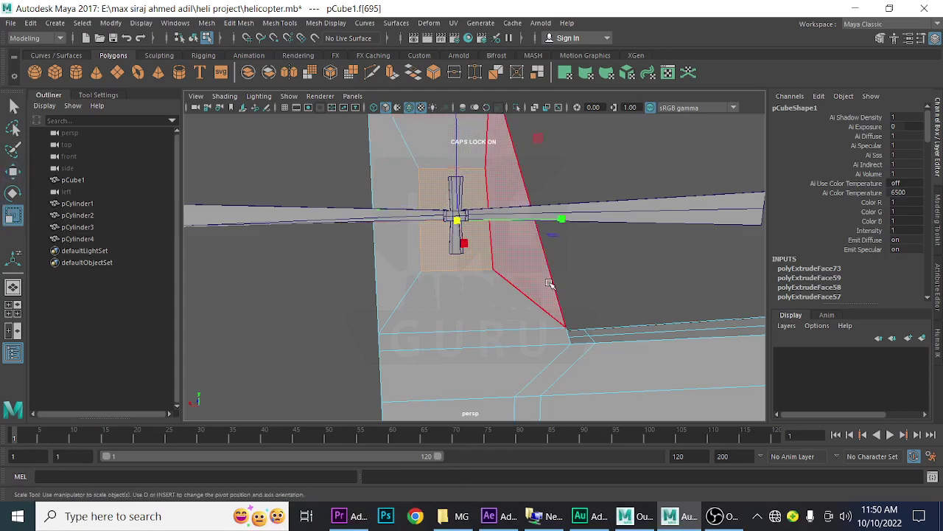
mouse_move(489, 282)
left_mouse_down("alt")
mouse_move(499, 318)
mouse_move(511, 322)
left_mouse_up("alt")
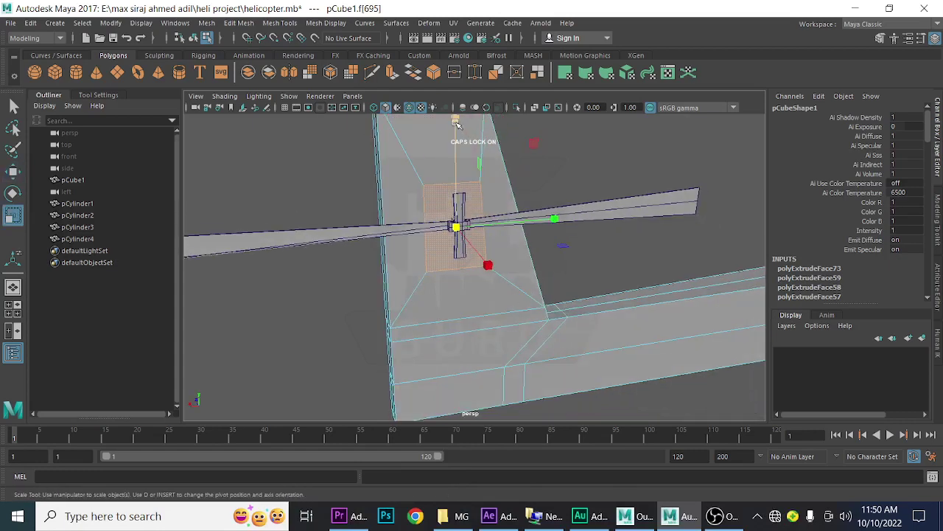
left_click_drag(456, 120, 461, 145)
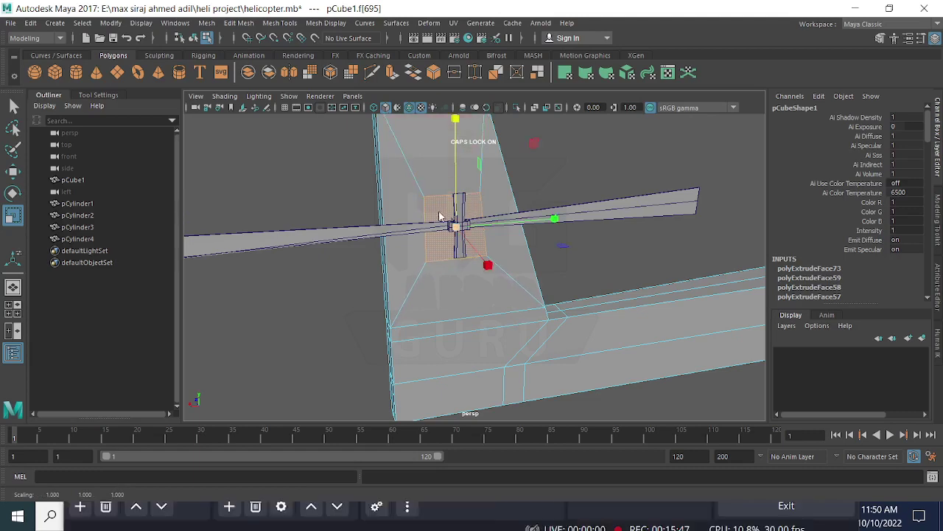
Step: Slide a top corner vertex of the inset sideways along X
right_click_drag(438, 179, 397, 180)
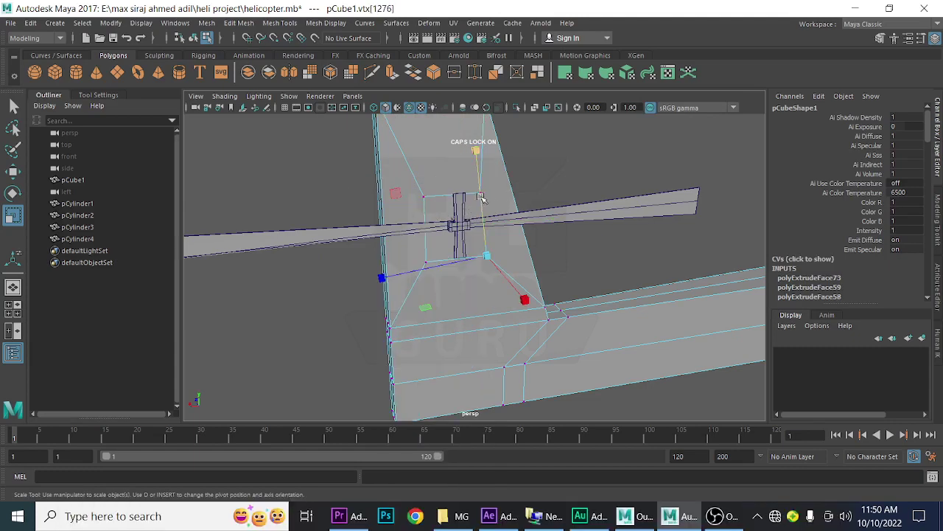
left_click(479, 196)
left_click(480, 195)
left_click_drag(480, 195, 459, 286, "alt")
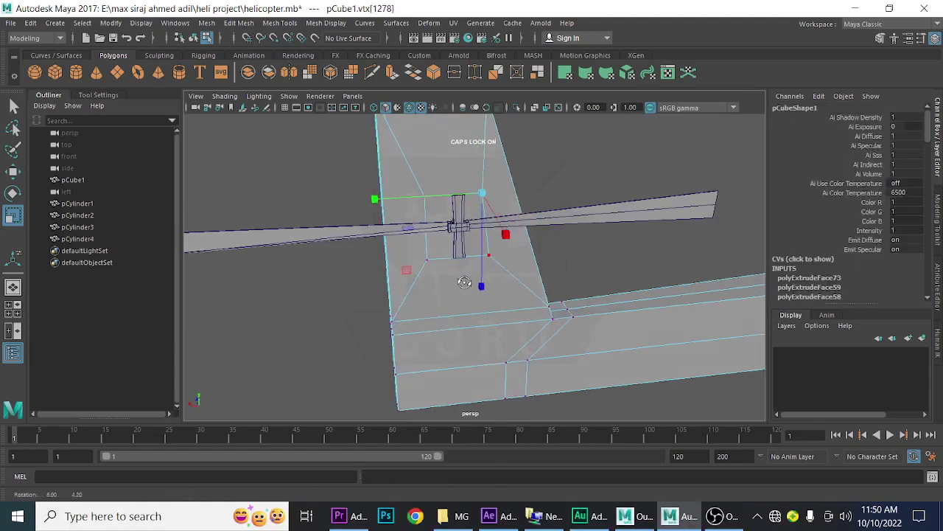
key("w")
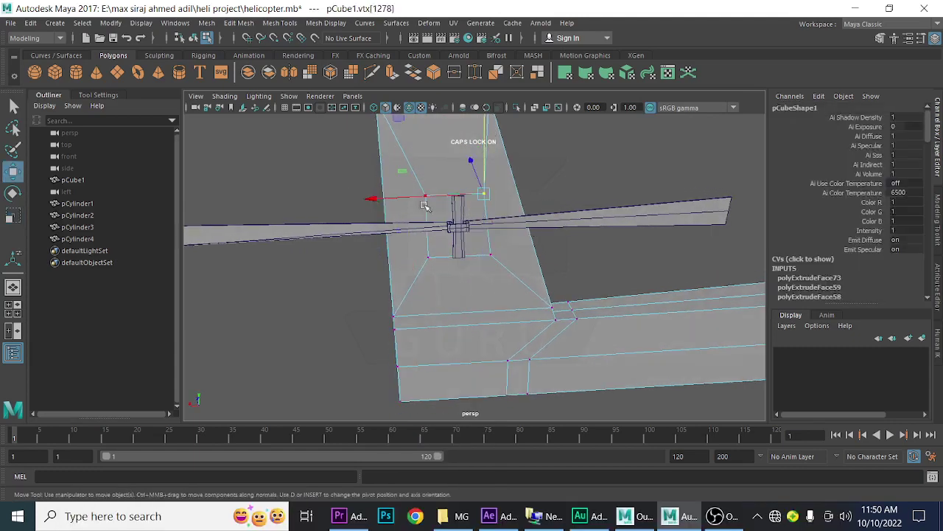
left_click_drag(424, 205, 411, 206)
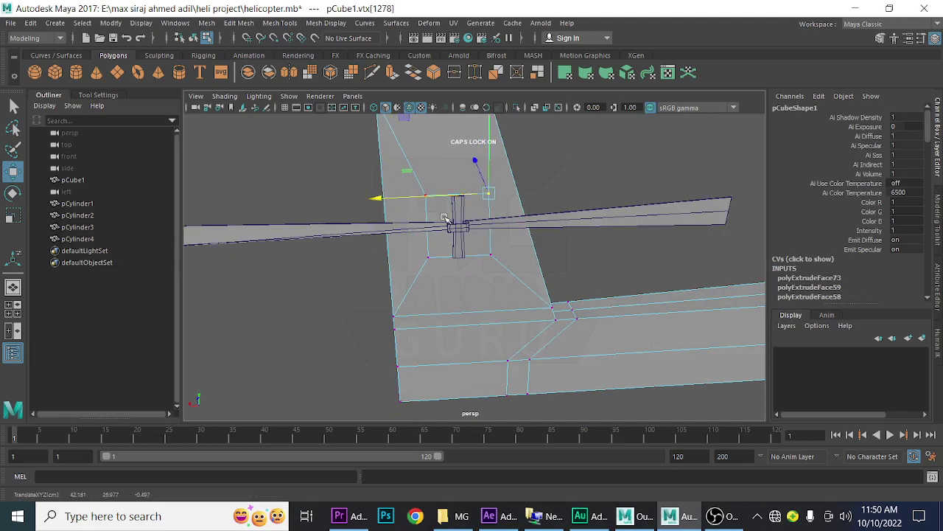
right_click_drag(445, 218, 444, 221)
Step: Extrude the fin face several times, scaling each extrusion inward into inset loops
left_click(475, 298)
left_click_drag(475, 299, 482, 306, "alt")
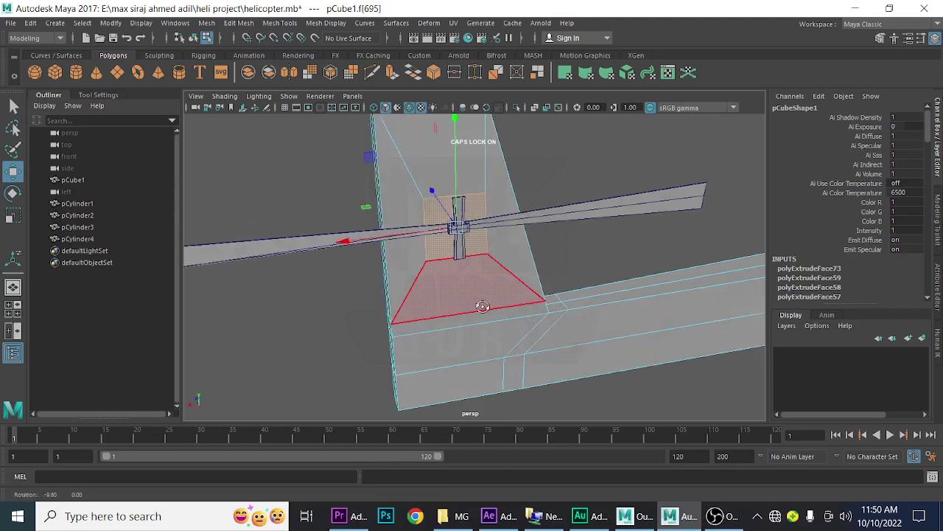
right_click_drag(482, 306, 519, 367, "alt")
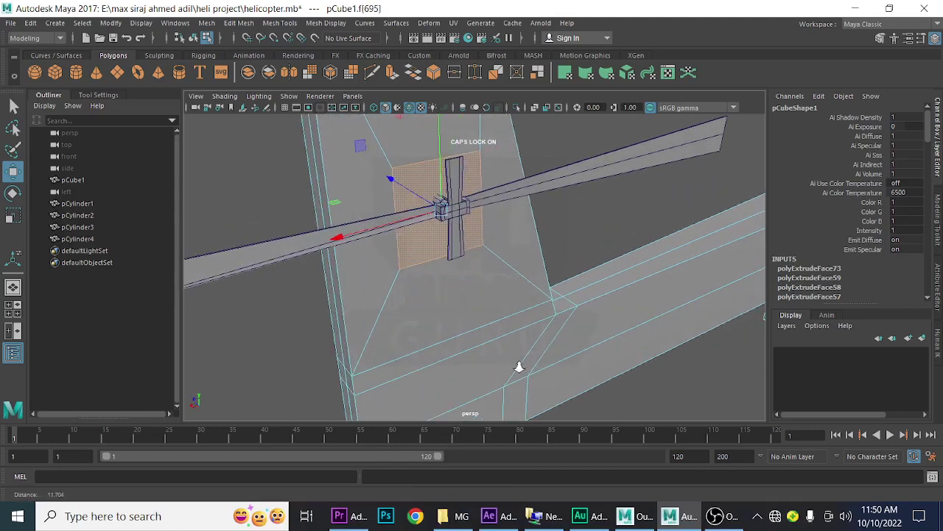
left_click(391, 73)
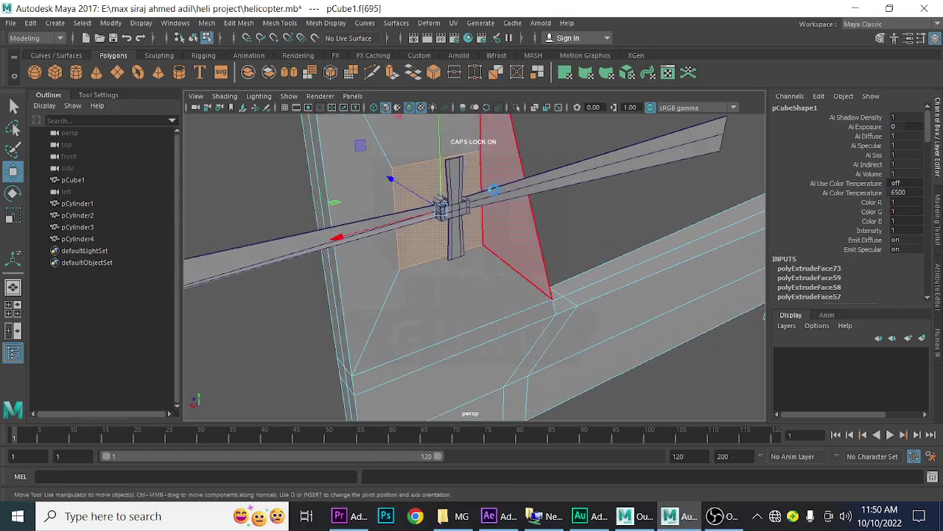
left_click(440, 212)
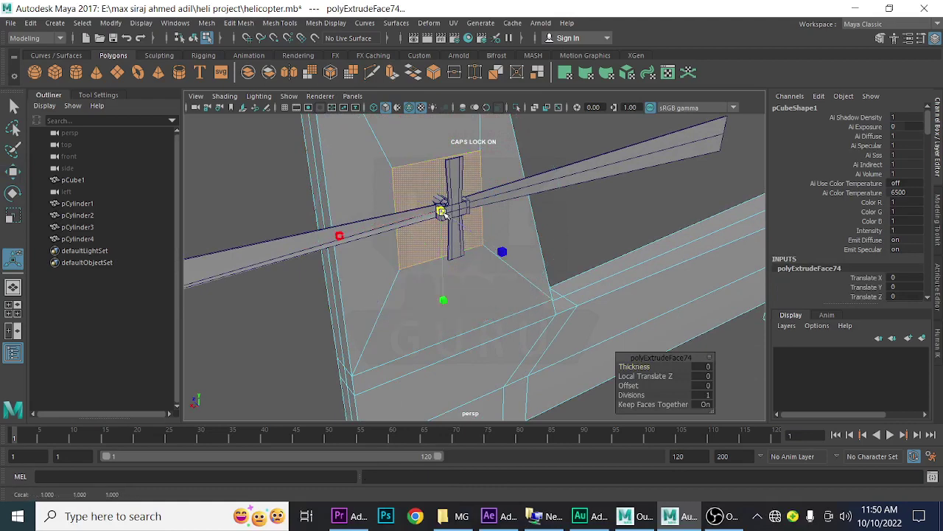
left_click_drag(441, 212, 462, 299)
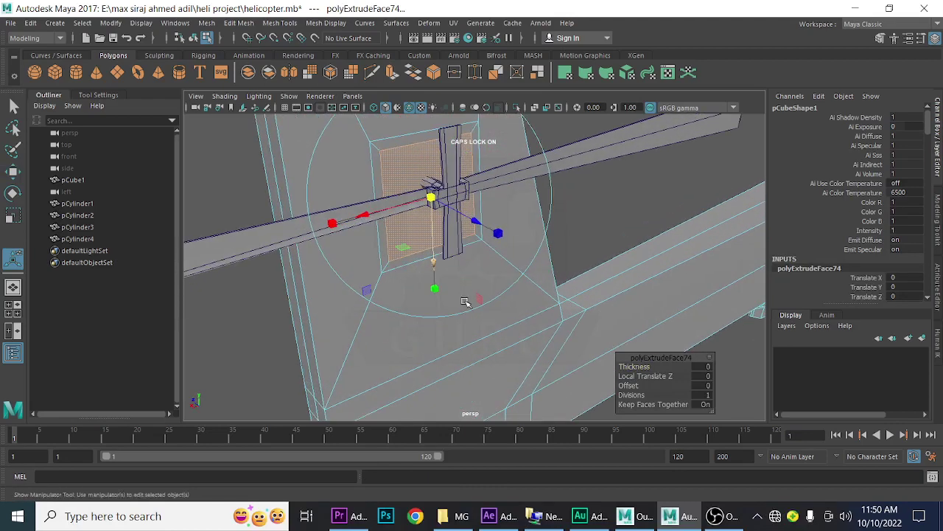
key("ctrl+e")
left_click_drag(478, 221, 468, 217)
key("ctrl+e")
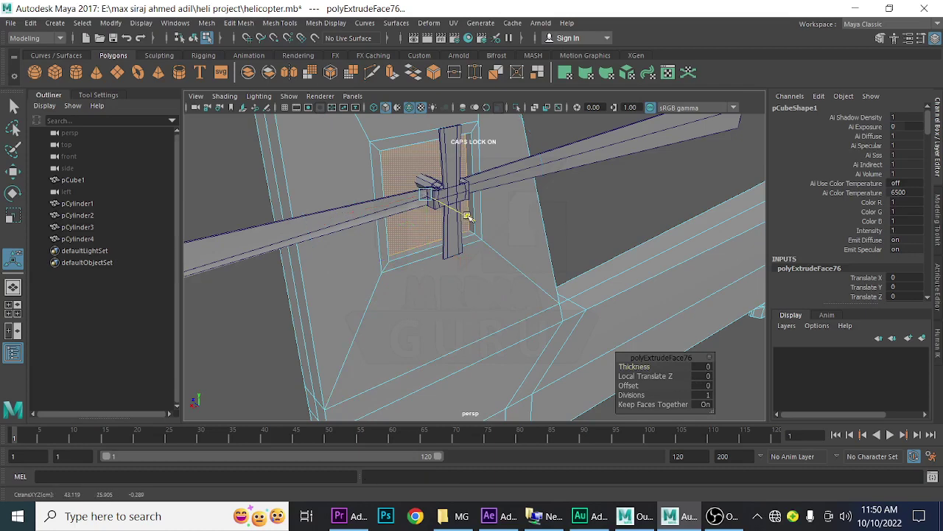
key("ctrl+e")
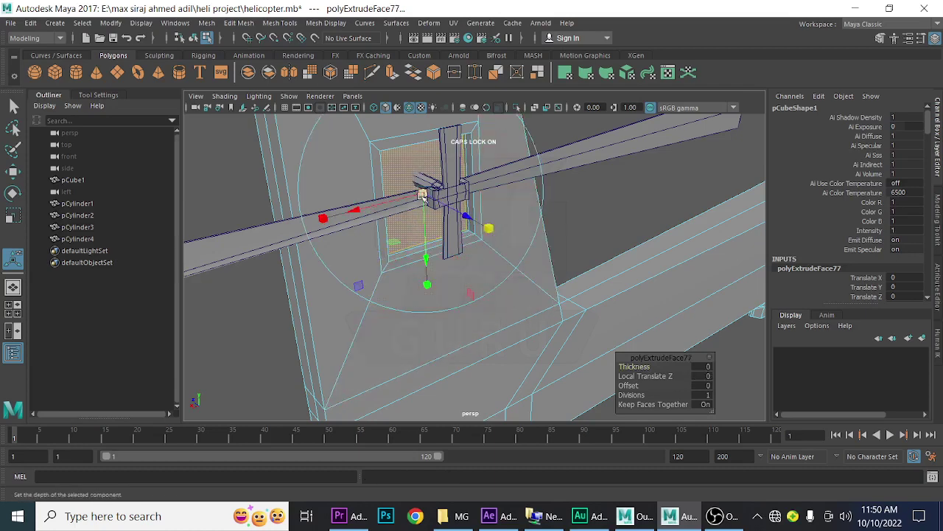
left_click_drag(423, 195, 401, 209)
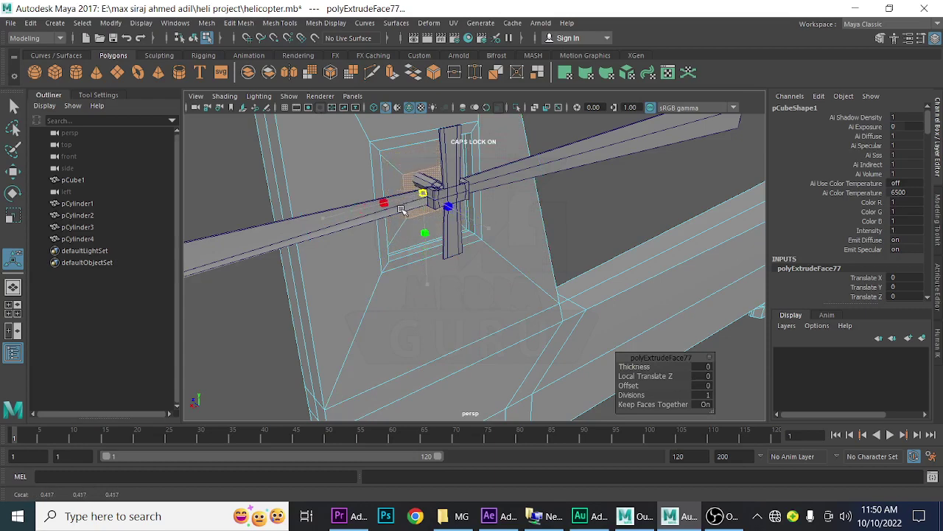
Step: Add more extrusions and push them into the fin to form a recessed socket
key("t")
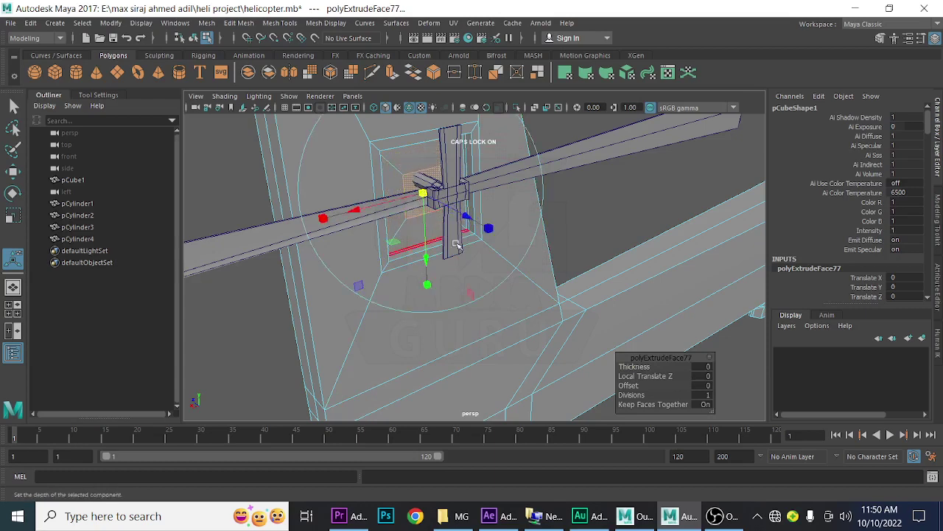
mouse_move(469, 292)
left_mouse_down("alt")
mouse_move(485, 332)
mouse_move(444, 292)
mouse_move(472, 329)
left_mouse_up("alt")
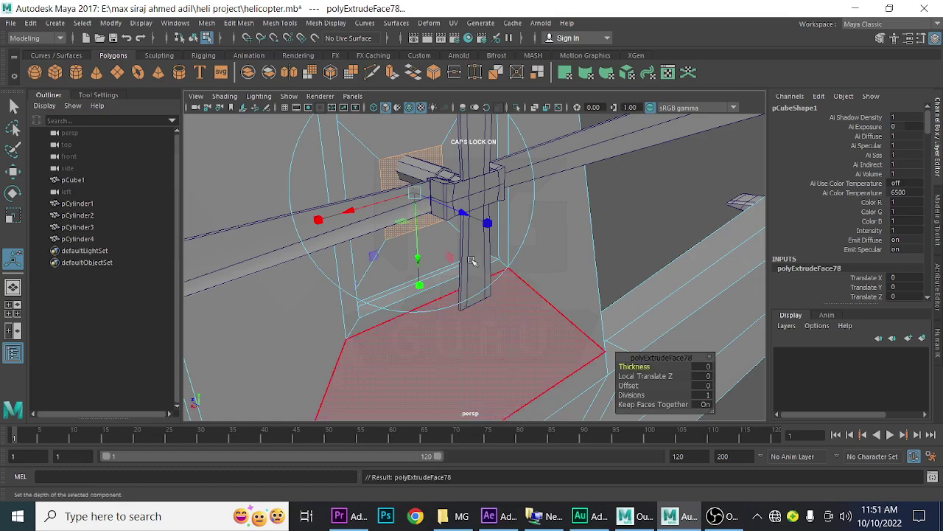
key("ctrl+e")
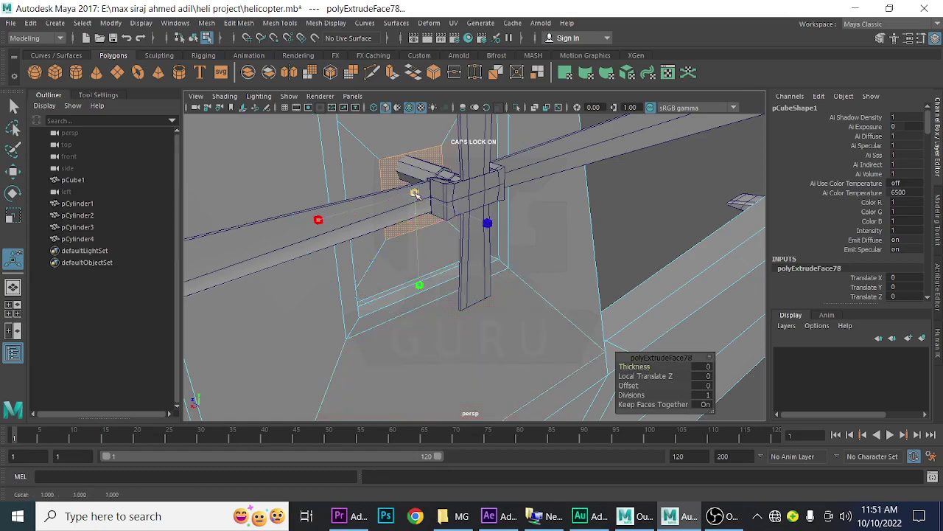
left_click(414, 192)
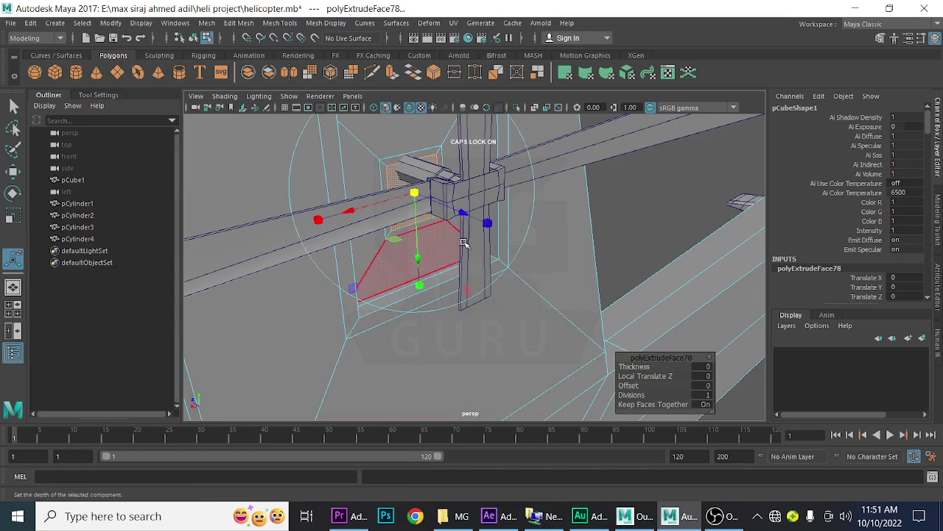
key("ctrl+e")
left_click_drag(461, 213, 442, 206)
key("ctrl+e")
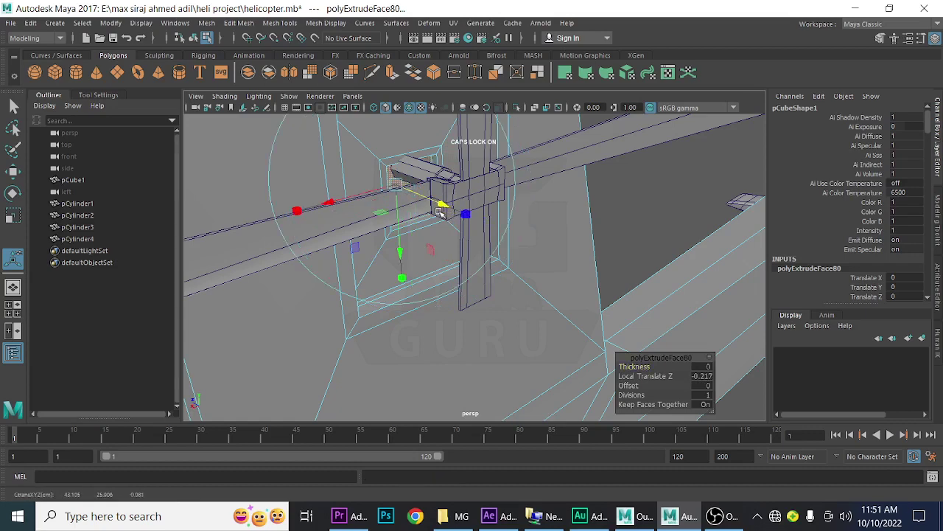
key("ctrl+e")
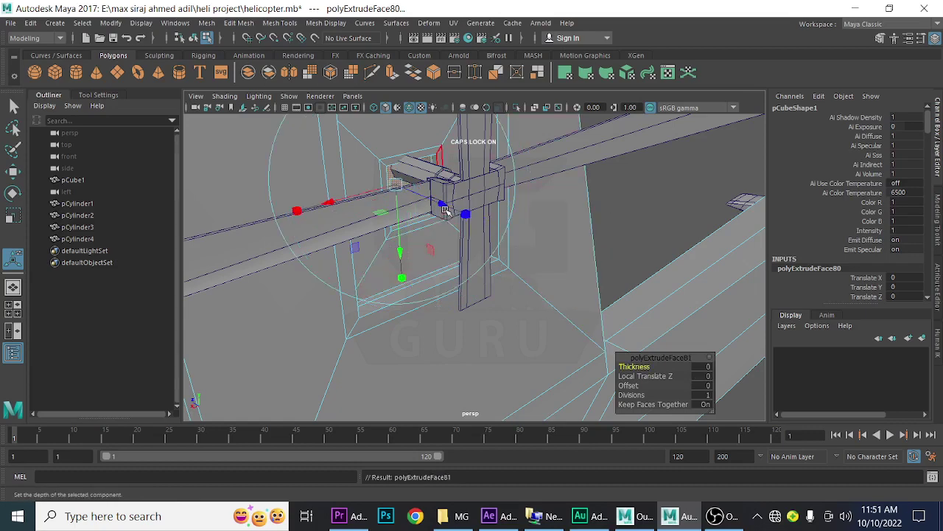
left_click_drag(443, 207, 440, 206)
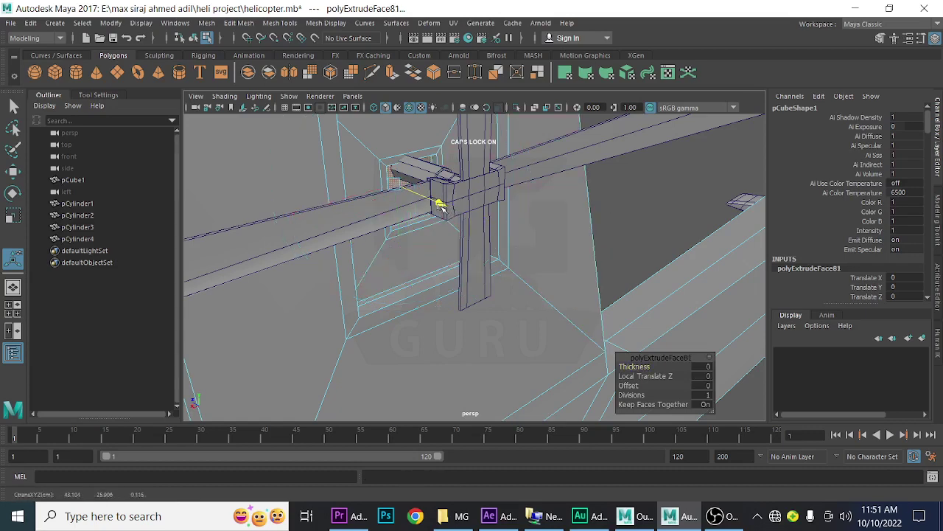
left_click(607, 204)
mouse_move(511, 280)
left_mouse_down("alt")
mouse_move(437, 304)
mouse_move(554, 267)
mouse_move(565, 274)
mouse_move(434, 280)
mouse_move(442, 221)
left_mouse_up("alt")
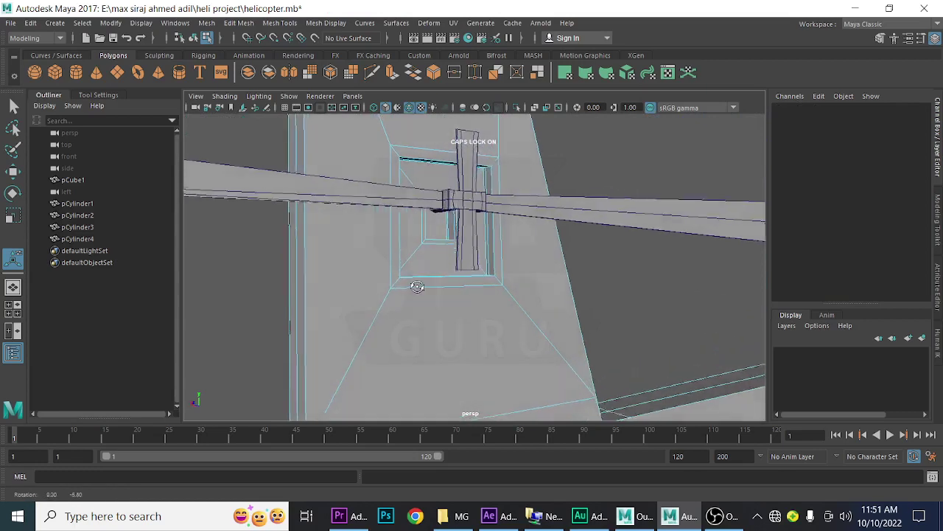
Step: Return to object mode, frame the tail on pCube1, and select tail rotor pCylinder4
right_click_drag(528, 263, 585, 160)
key("q")
left_click(540, 258)
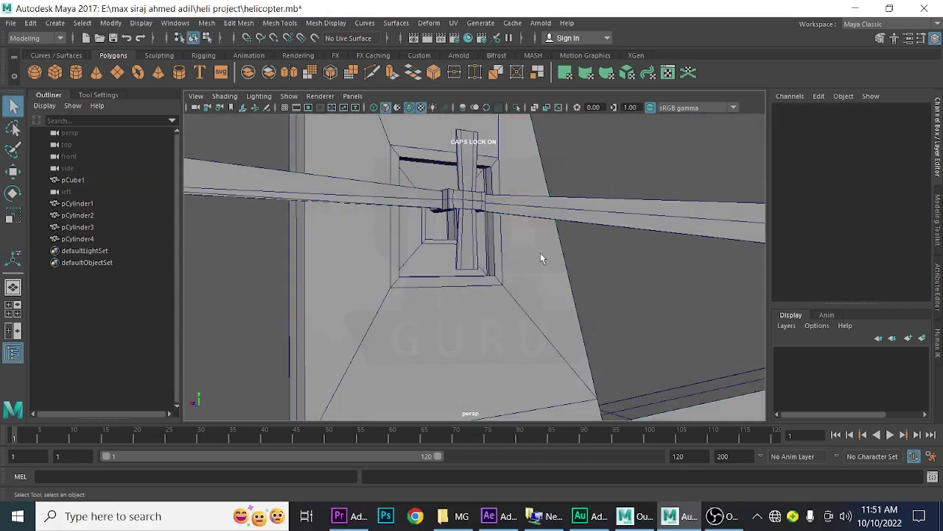
left_click(521, 279)
key("f")
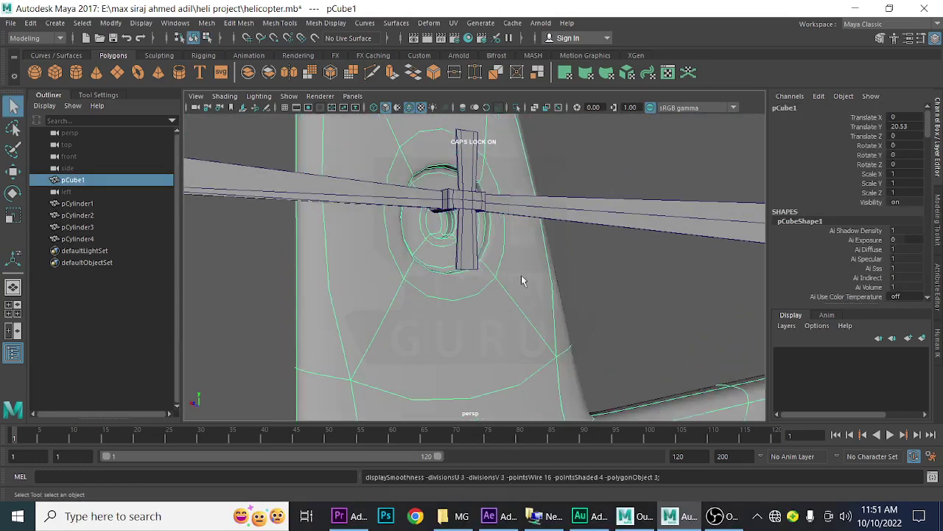
mouse_move(568, 294)
left_mouse_down("alt")
mouse_move(505, 324)
mouse_move(501, 293)
left_mouse_up("alt")
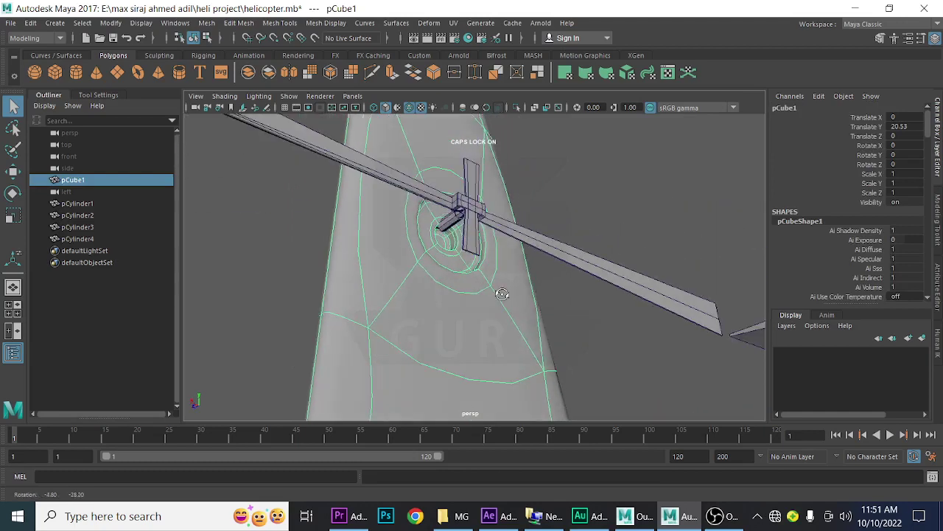
left_click(547, 250)
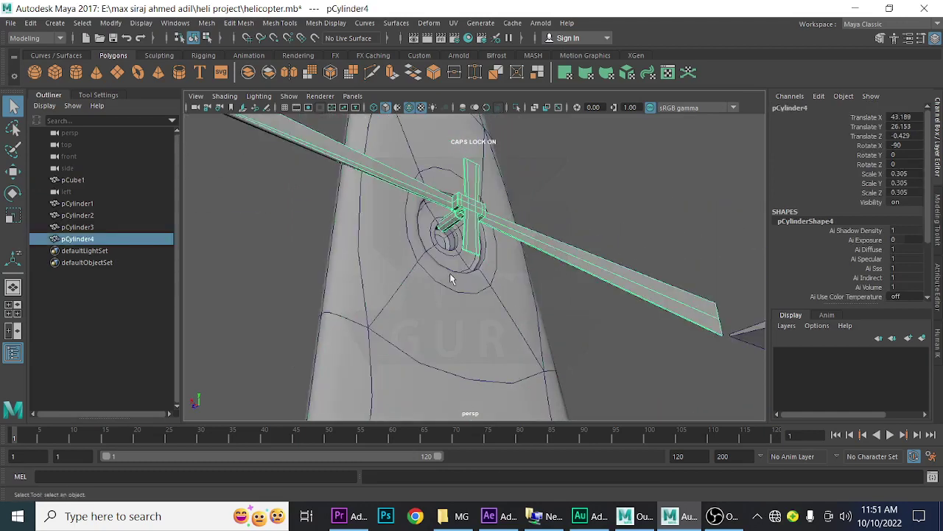
key("w")
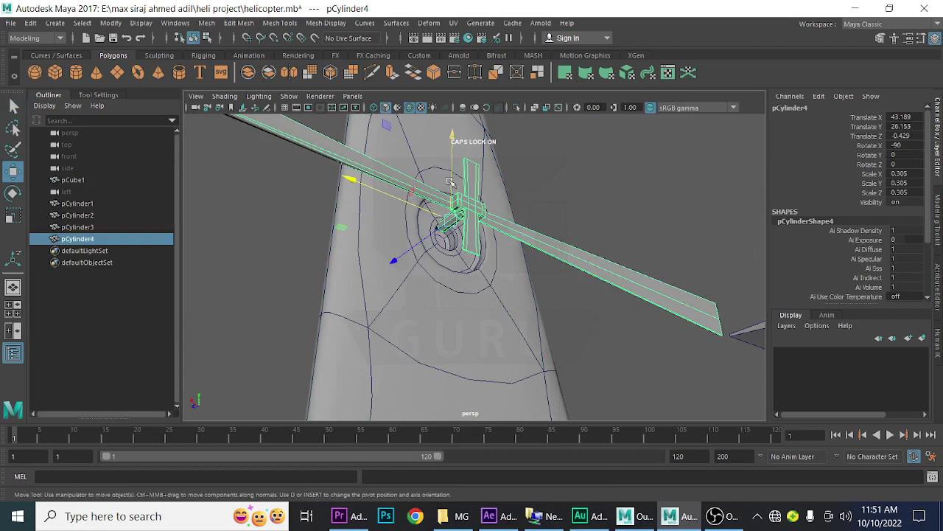
Step: Lower pCylinder4 slightly along Y and check it in the left orthographic view
left_click_drag(451, 161, 453, 174)
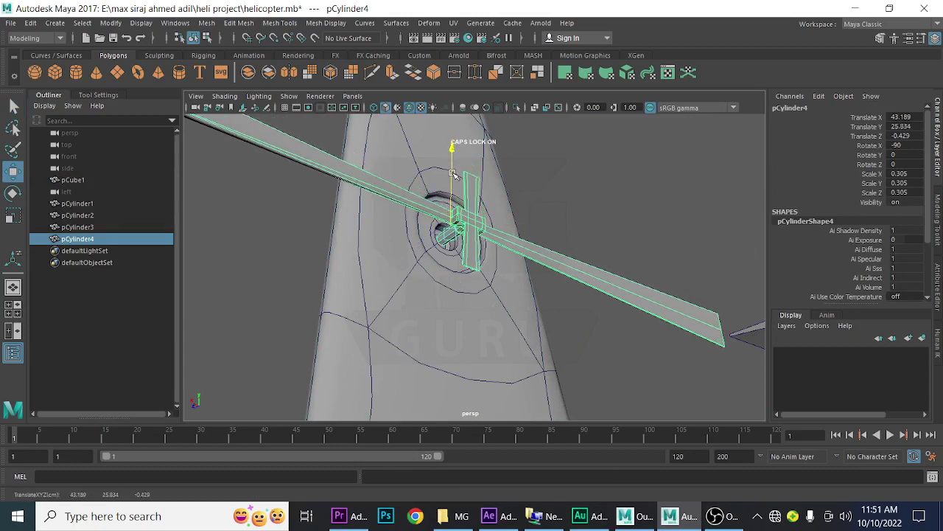
mouse_move(487, 274)
left_mouse_down("alt")
mouse_move(449, 351)
mouse_move(435, 320)
left_mouse_up("alt")
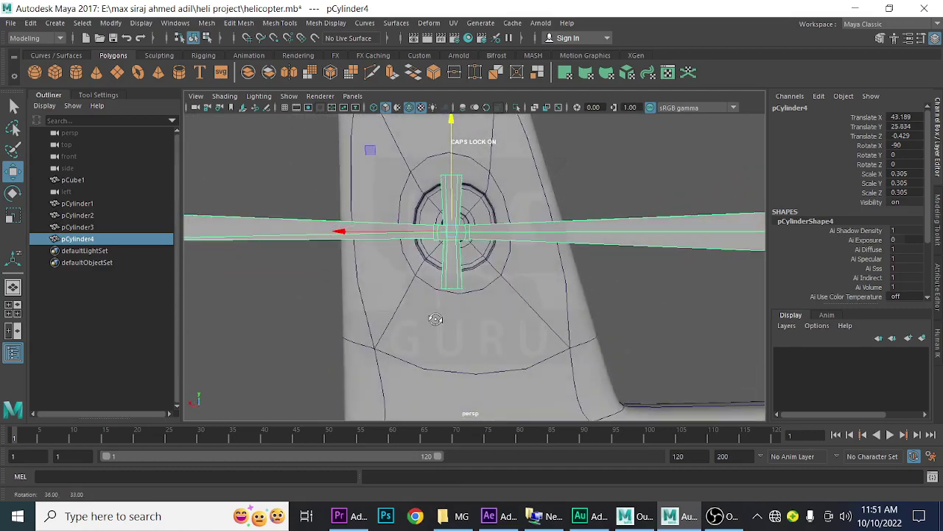
key("space")
left_click(508, 310)
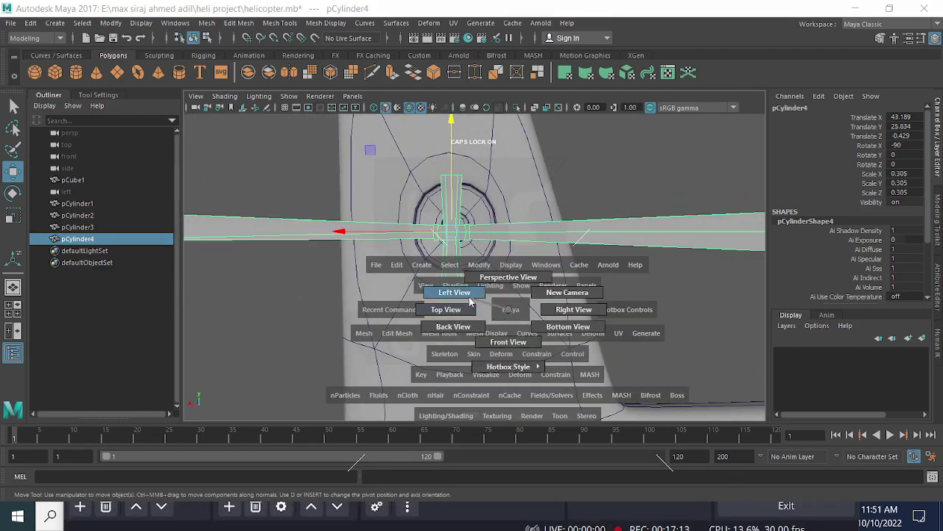
left_click_drag(505, 313, 455, 293)
right_click_drag(518, 315, 305, 258, "alt")
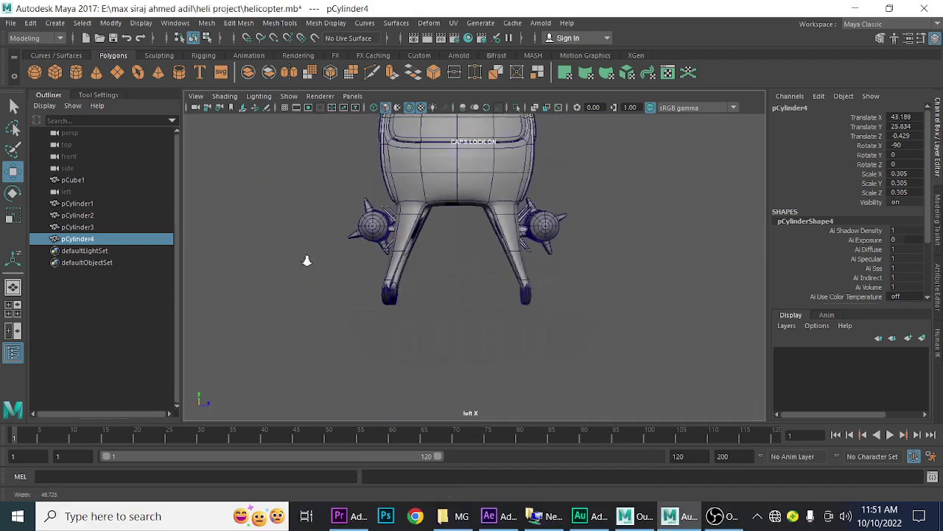
middle_click_drag(305, 258, 465, 377, "alt")
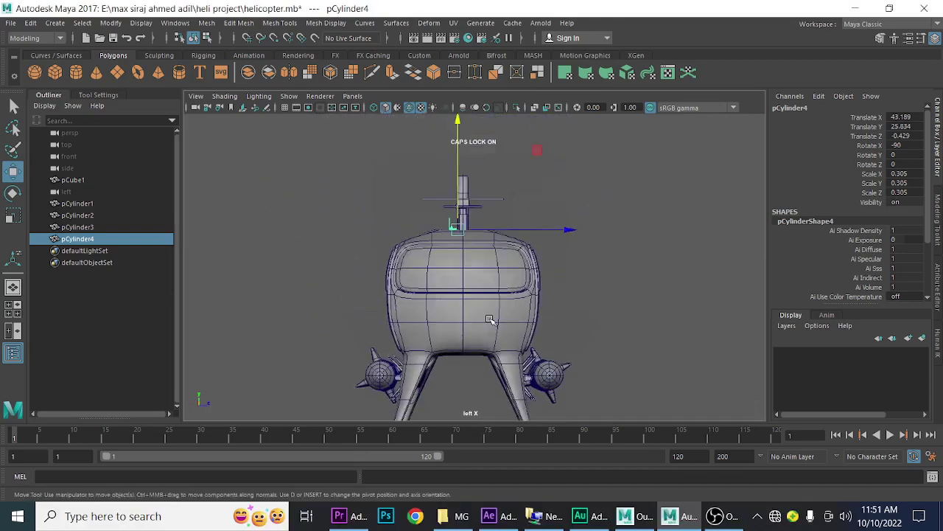
Step: Check the rotor in the front view, zoomed in on the tail boom end
key("space")
mouse_move(496, 319)
left_mouse_down()
mouse_move(521, 331)
mouse_move(522, 346)
left_mouse_up()
right_click_drag(499, 336, 430, 288, "alt")
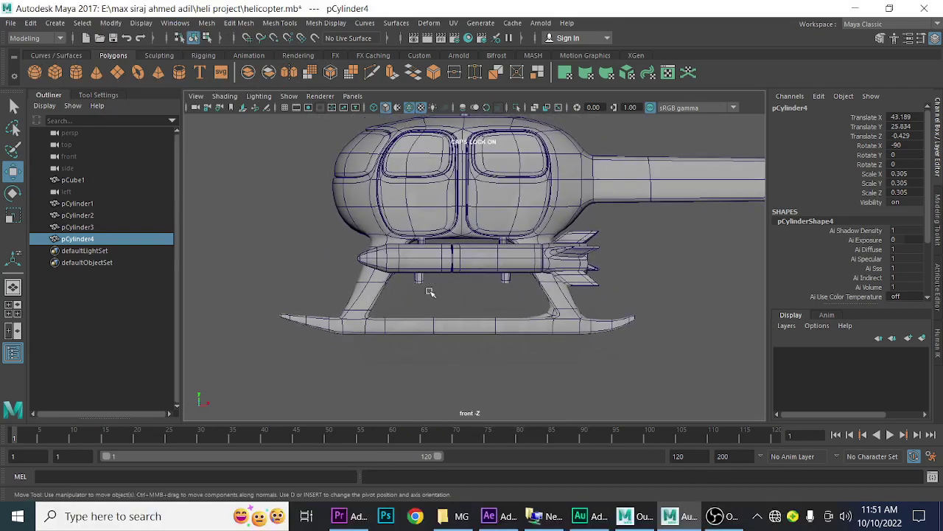
middle_click_drag(430, 288, 310, 294, "alt")
right_click_drag(309, 295, 387, 302, "alt")
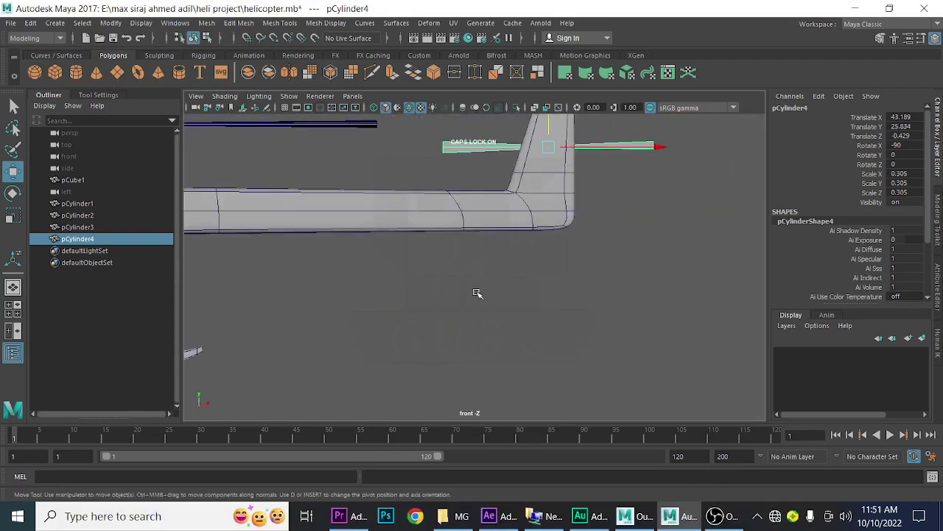
Step: In wireframe front view, nudge pCylinder4 to Translate X 43.099 and Y 25.9
key("4")
middle_click_drag(519, 278, 446, 312, "alt")
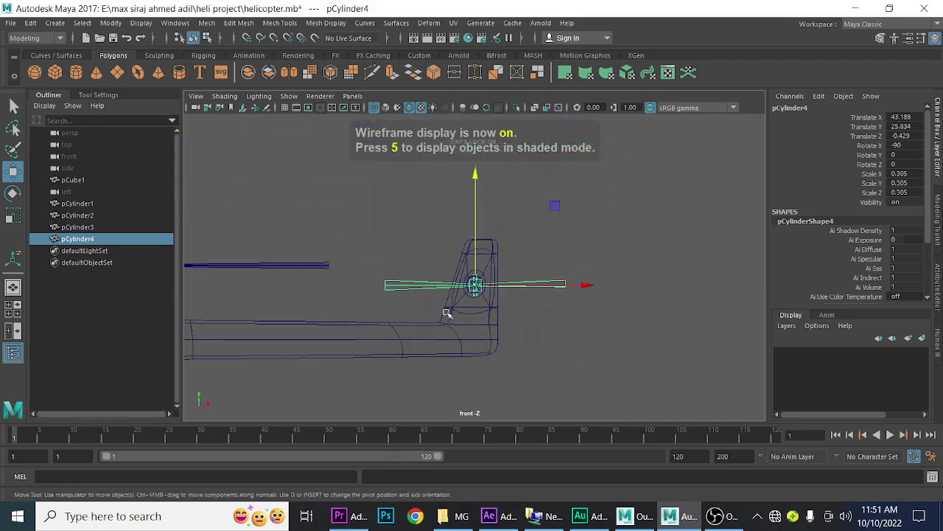
mouse_move(447, 311)
right_mouse_down("alt")
mouse_move(529, 275)
mouse_move(649, 332)
right_mouse_up("alt")
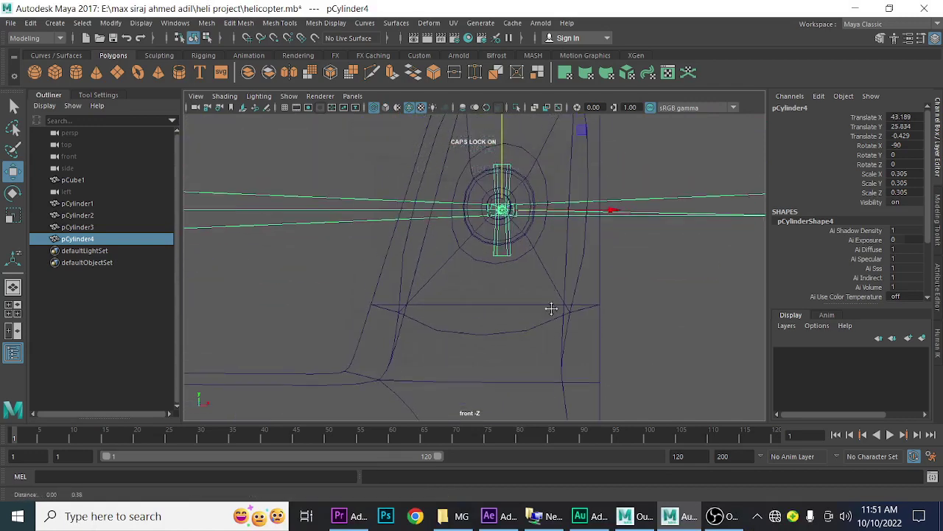
middle_click_drag(648, 332, 607, 362, "alt")
mouse_move(606, 361)
right_mouse_down("alt")
mouse_move(535, 324)
mouse_move(622, 368)
mouse_move(657, 369)
mouse_move(565, 337)
mouse_move(581, 351)
right_mouse_up("alt")
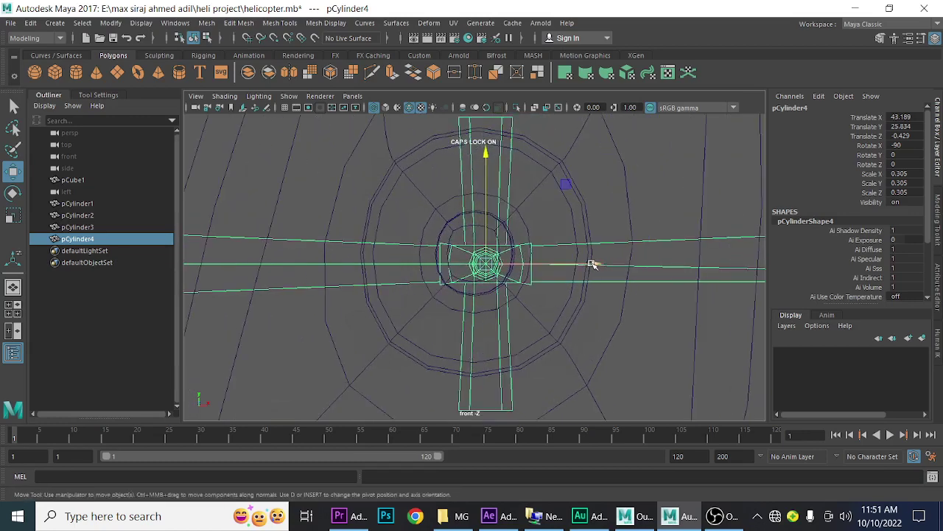
left_click_drag(592, 264, 581, 267)
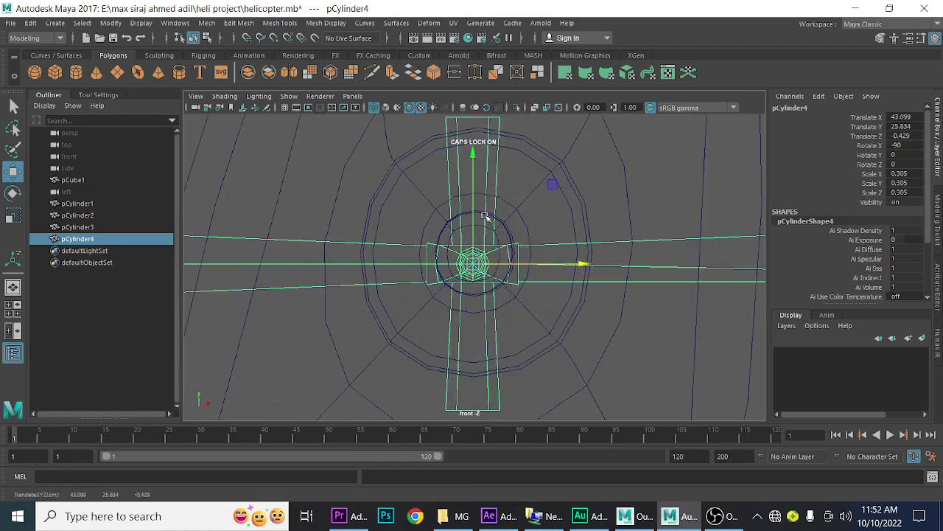
left_click_drag(474, 214, 476, 205)
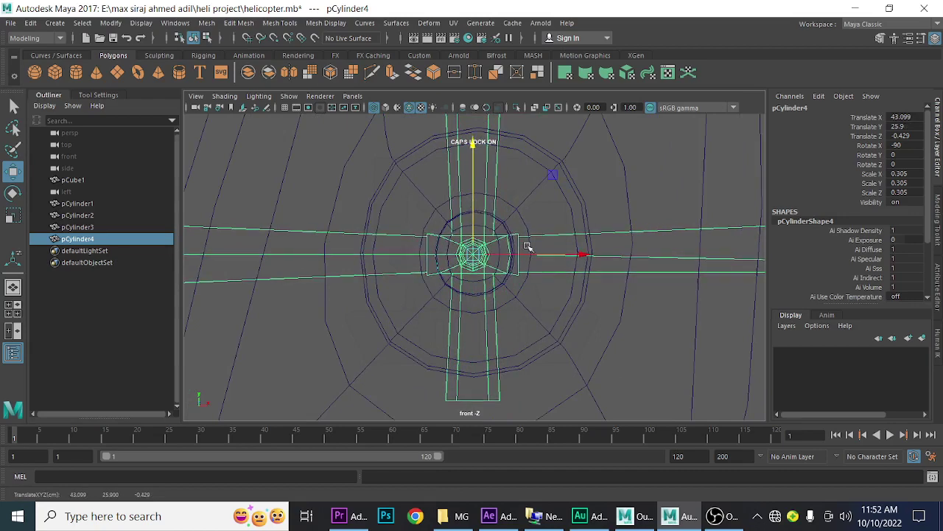
Step: From the left view, move pCylinder4 along Z to -0.368, then return to perspective
key("space")
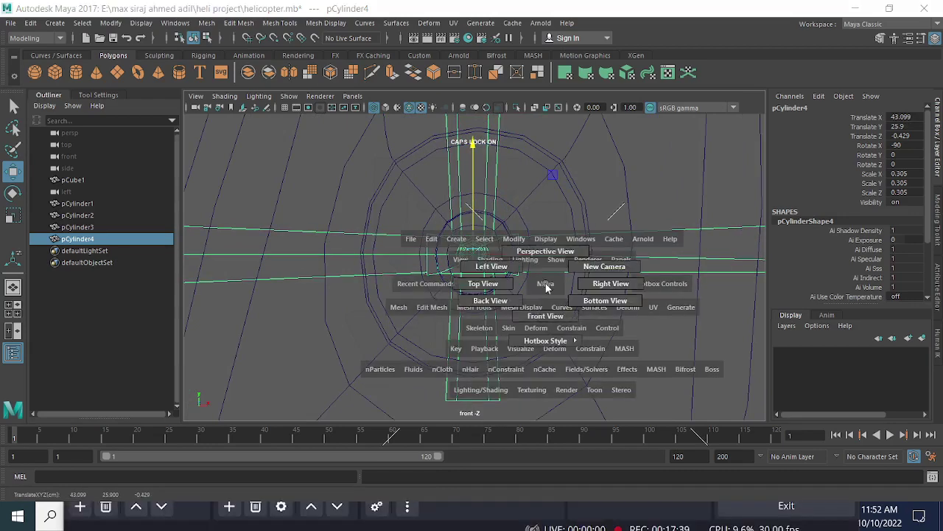
left_click(501, 273)
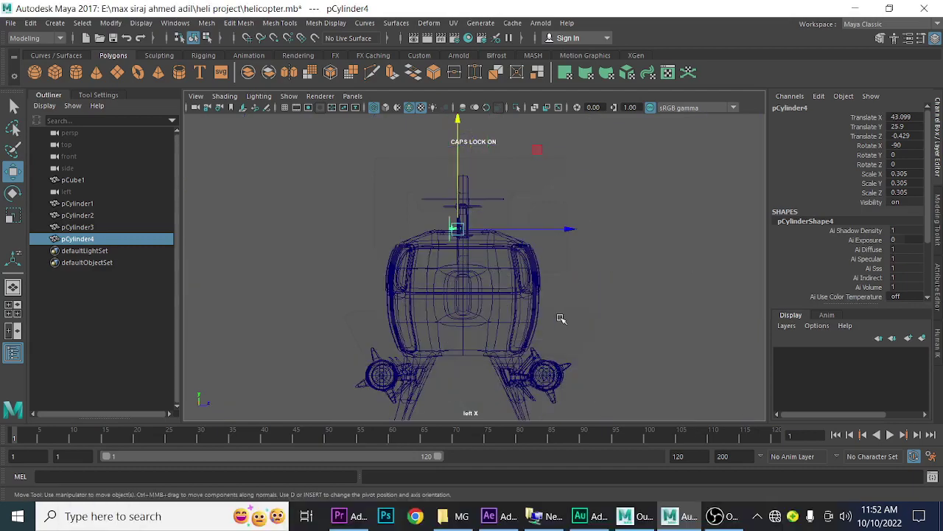
scroll(477, 305, "up", 3)
scroll(457, 280, "up", 4)
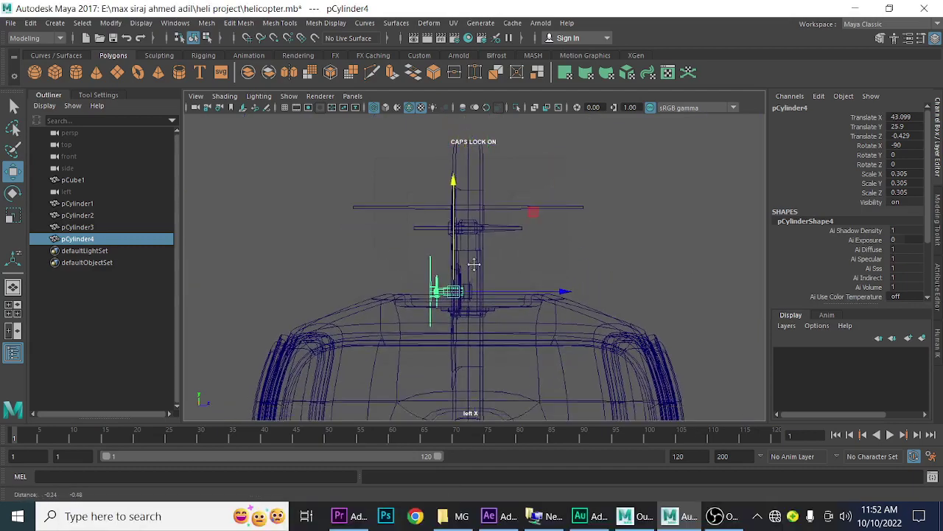
scroll(626, 349, "up", 2)
scroll(552, 311, "up", 2)
scroll(516, 312, "up", 2)
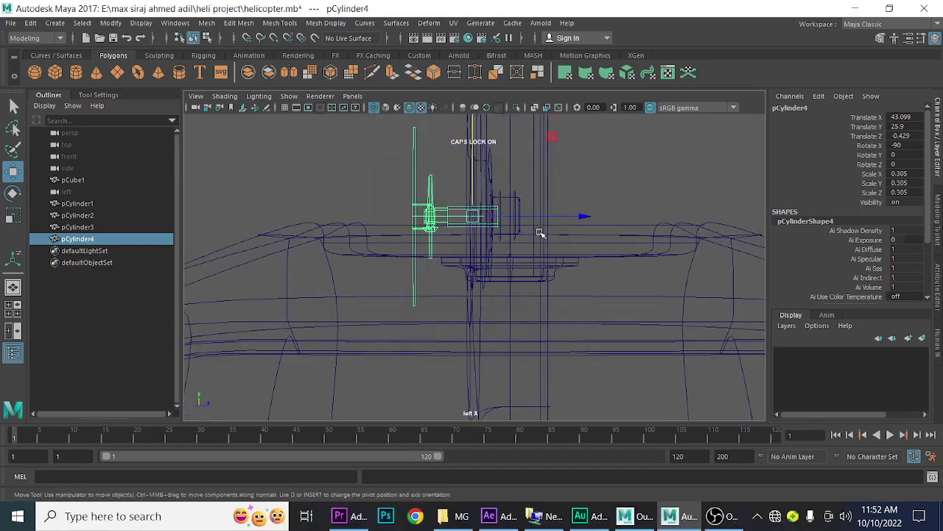
left_click_drag(554, 218, 559, 226)
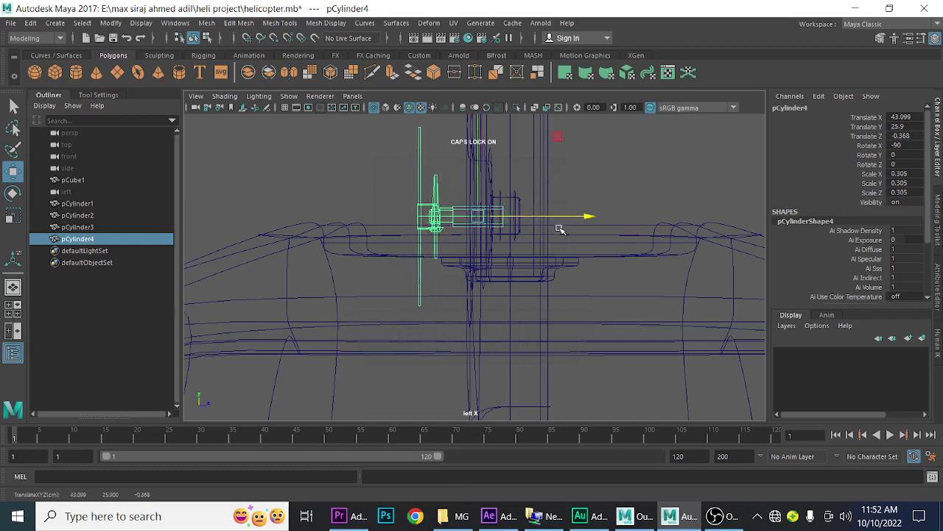
key("space")
mouse_move(562, 289)
left_mouse_down()
mouse_move(558, 255)
mouse_move(484, 324)
mouse_move(391, 341)
mouse_move(432, 320)
mouse_move(479, 337)
left_mouse_up()
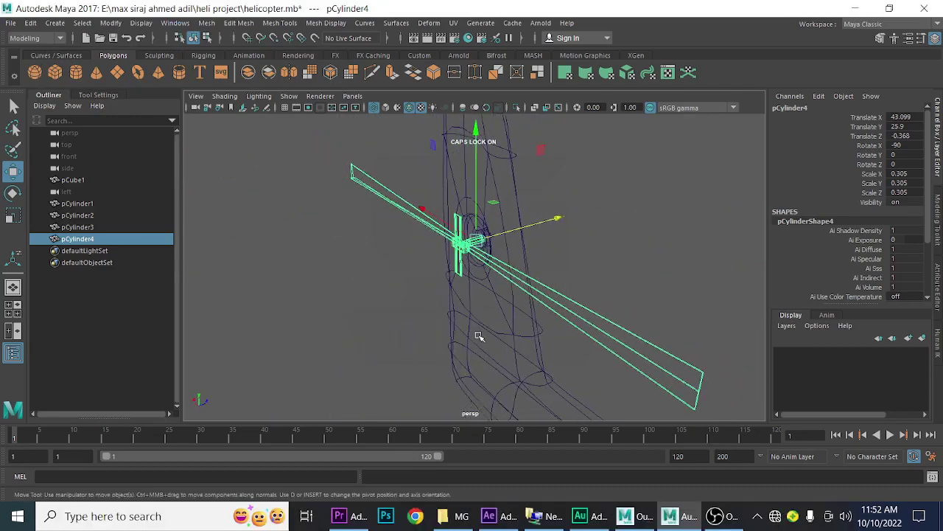
Step: Show the model shaded and zoom in on the tail rotor hub
key("6")
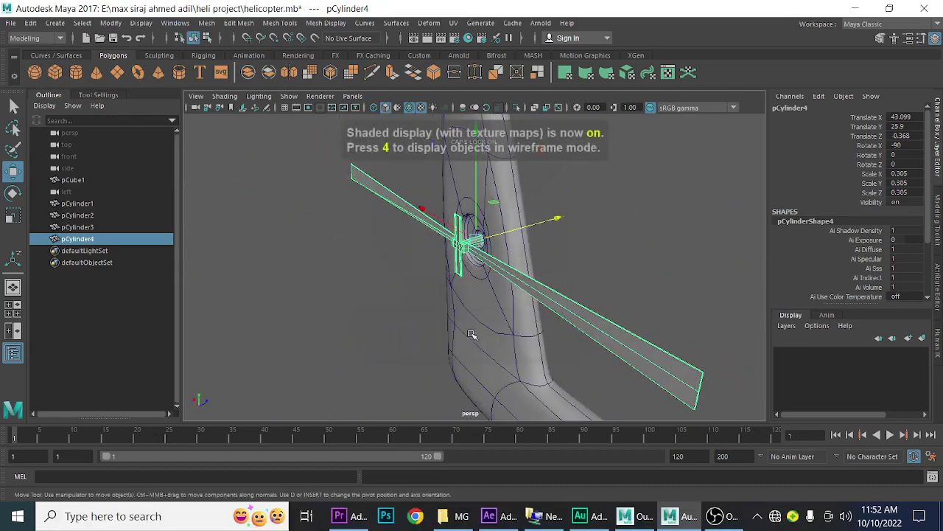
mouse_move(472, 334)
left_mouse_down("alt")
mouse_move(632, 400)
mouse_move(539, 352)
mouse_move(465, 291)
left_mouse_up("alt")
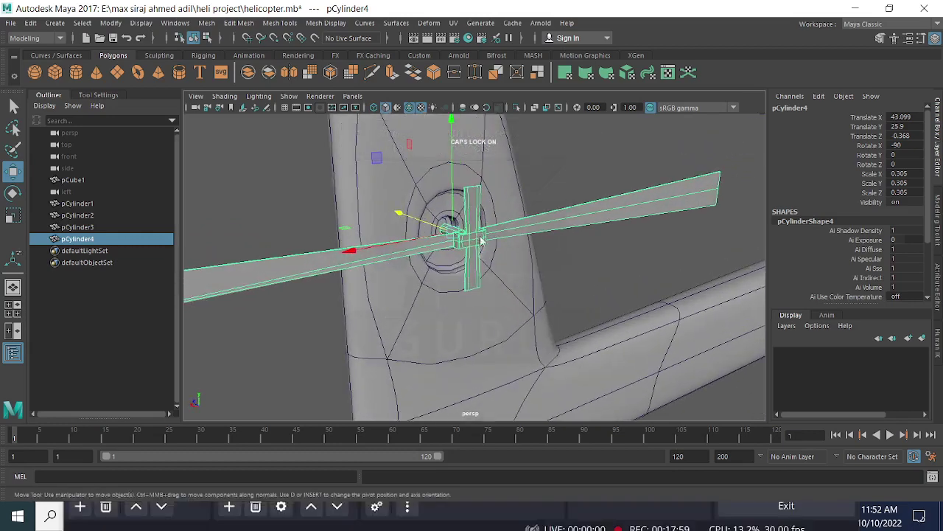
right_click_drag(480, 236, 443, 179)
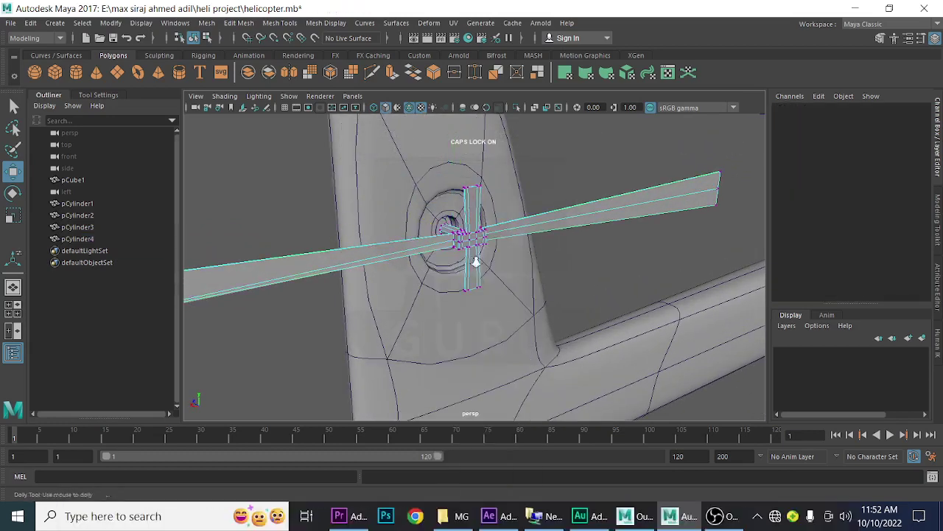
left_click_drag(474, 263, 482, 311, "alt")
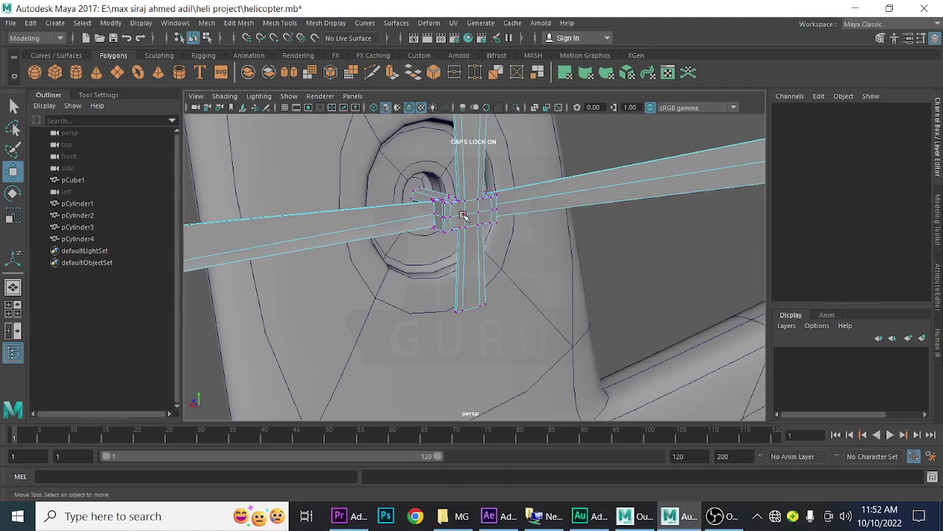
Step: Select faces along both rotor blades with Grow Selection and slide them slightly along X
right_click(486, 213)
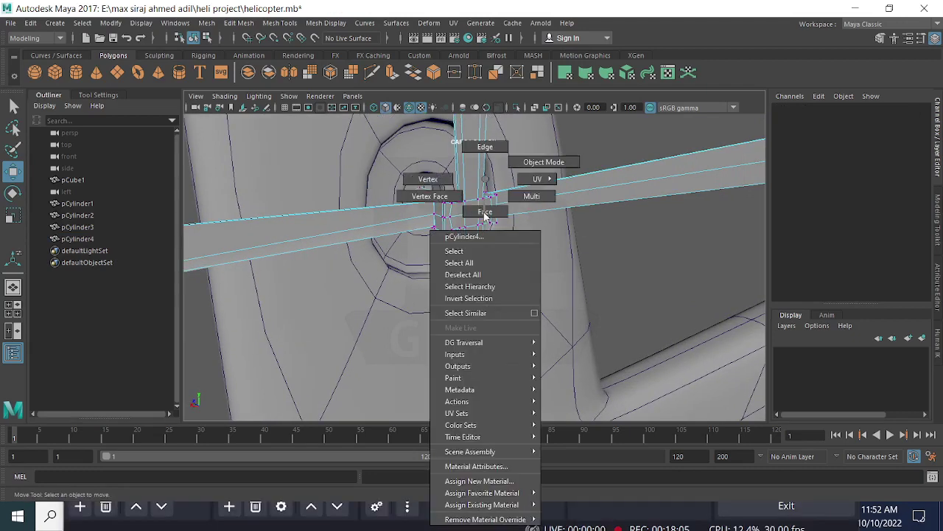
left_click(484, 212)
left_click(472, 210)
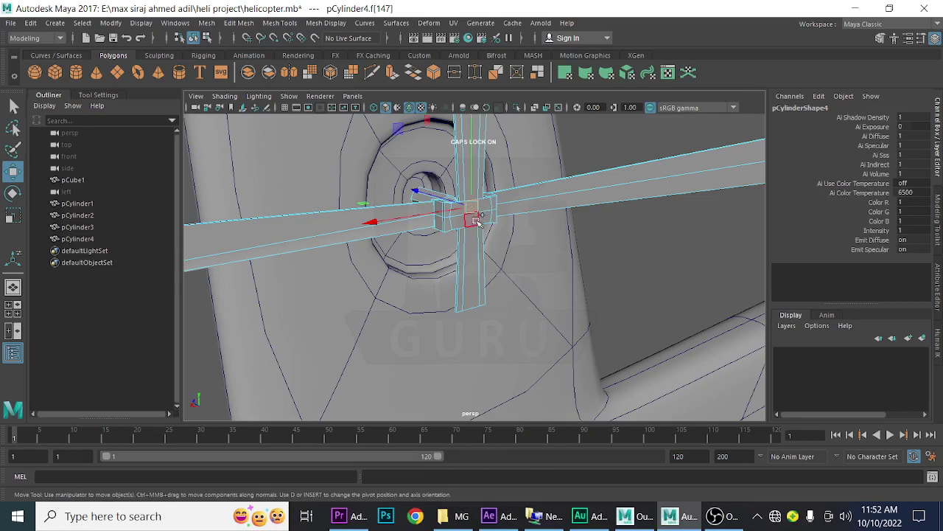
left_click(476, 221, "shift")
right_click_drag(476, 221, 516, 206, "shift")
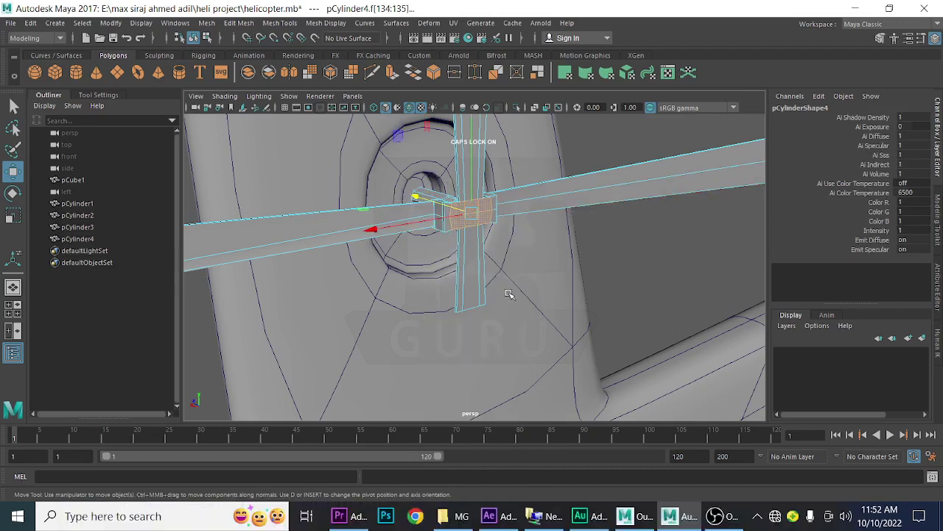
key("shift+period")
middle_click_drag(509, 294, 509, 294)
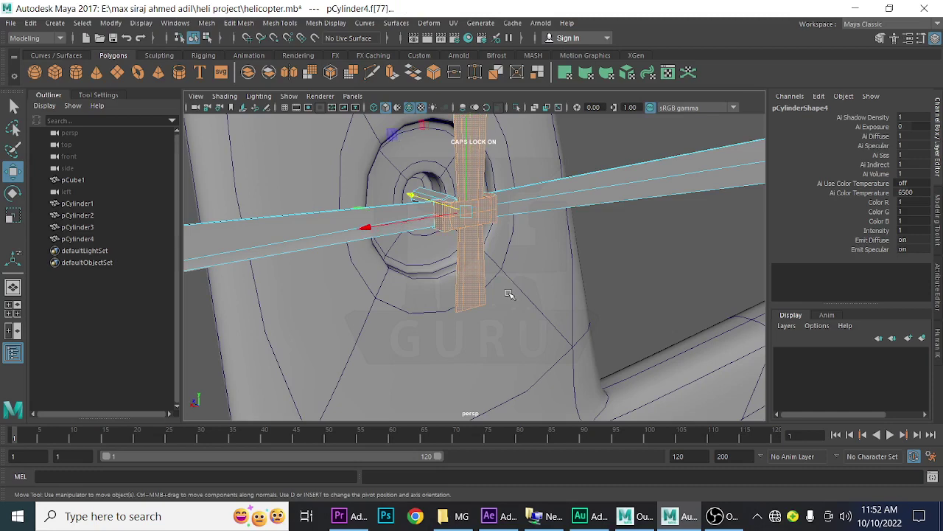
key("shift+period")
key("shift+period")
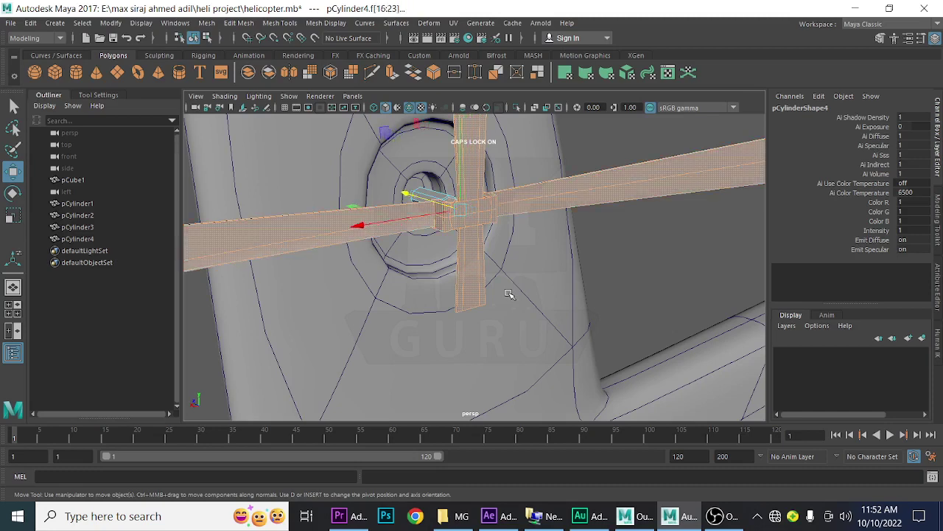
middle_click_drag(509, 294, 509, 294)
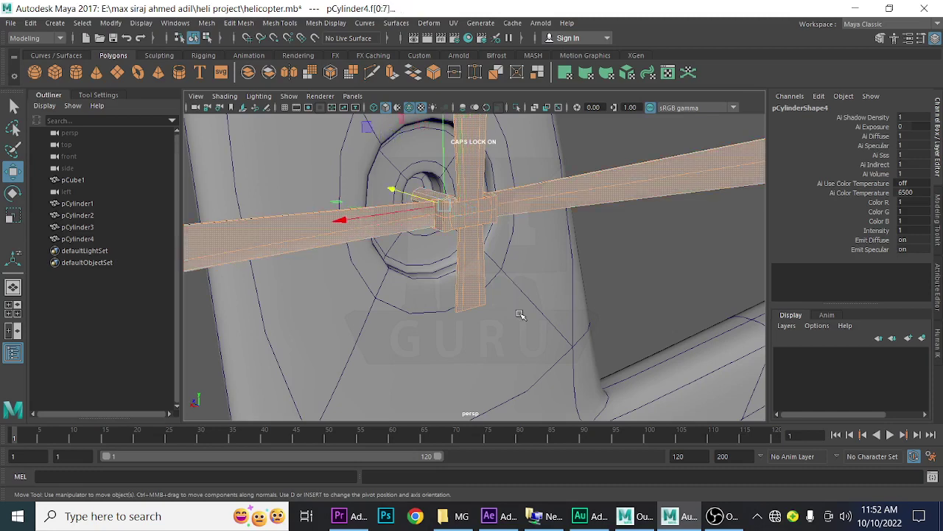
right_click_drag(520, 315, 362, 319, "alt")
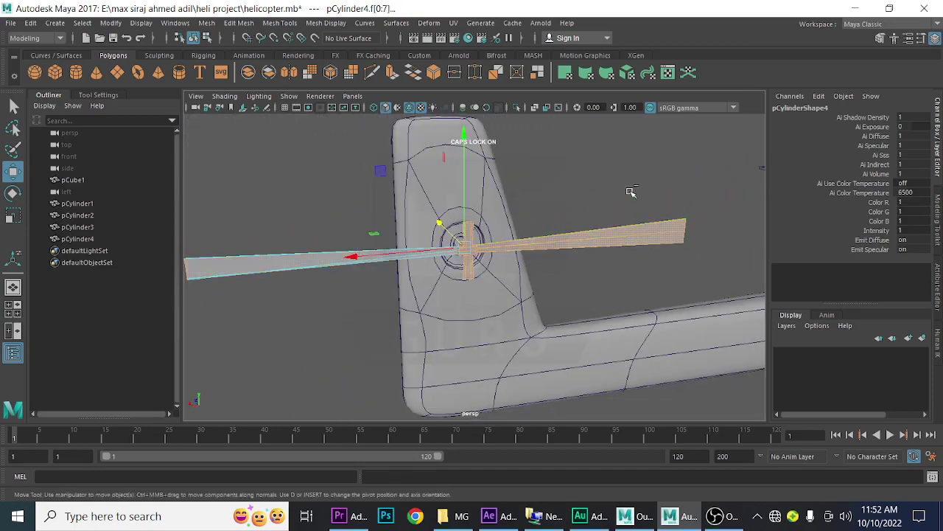
Step: Scale the selected hub faces up about 1.775 times and extrude them
left_click_drag(595, 319, 660, 278, "alt")
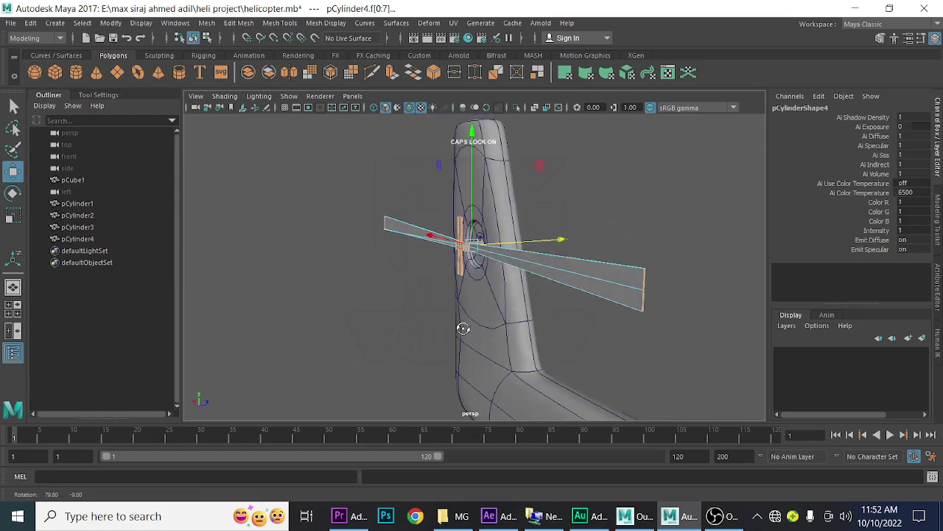
left_click_drag(496, 358, 628, 331, "alt")
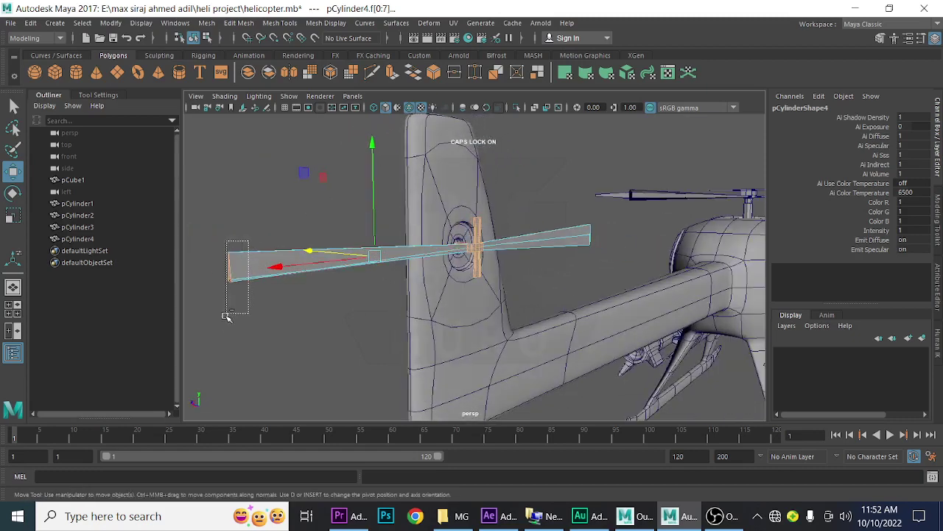
mouse_move(326, 322)
left_mouse_down("alt")
mouse_move(629, 364)
mouse_move(484, 333)
mouse_move(516, 362)
mouse_move(489, 355)
mouse_move(520, 356)
left_mouse_up("alt")
scroll(629, 364, "up", 3)
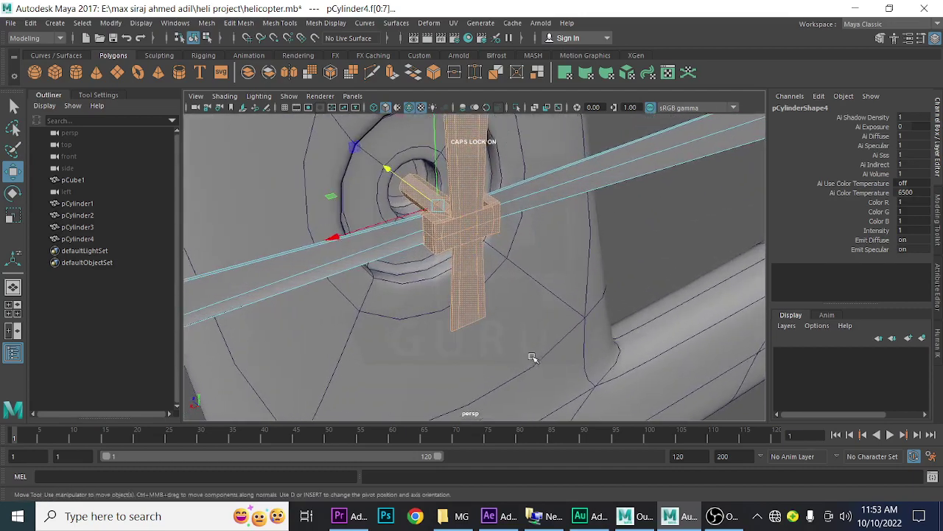
key("r")
left_click_drag(438, 209, 543, 147)
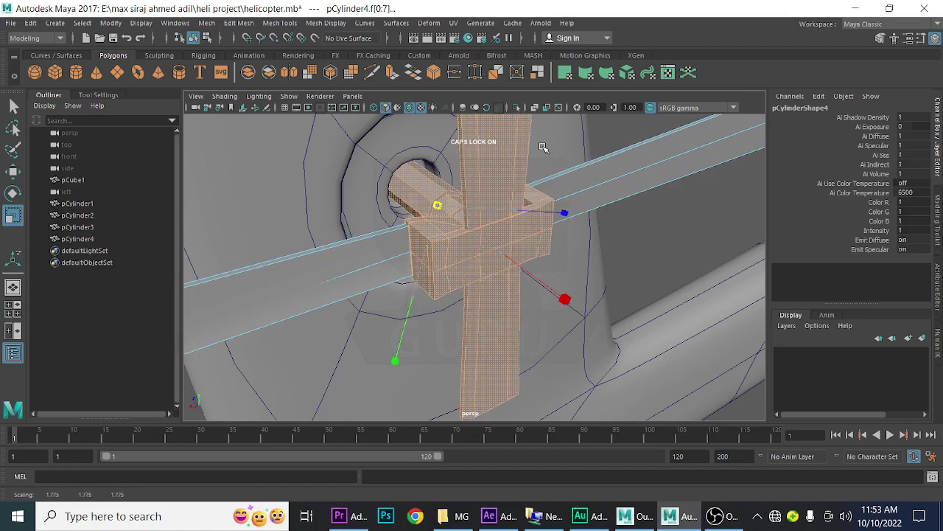
key("ctrl+e")
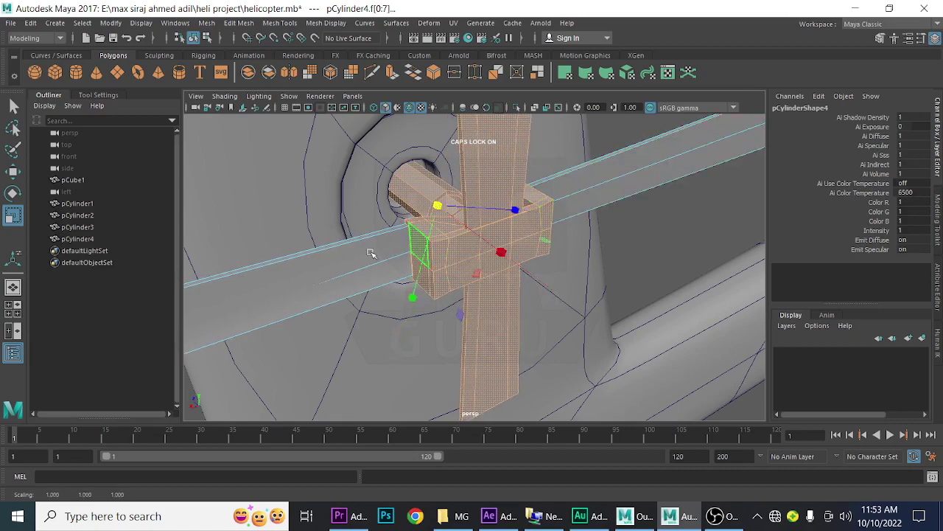
mouse_move(620, 311)
left_mouse_down("alt")
mouse_move(507, 280)
mouse_move(499, 322)
mouse_move(473, 333)
mouse_move(542, 281)
left_mouse_up("alt")
right_click_drag(538, 178, 596, 164)
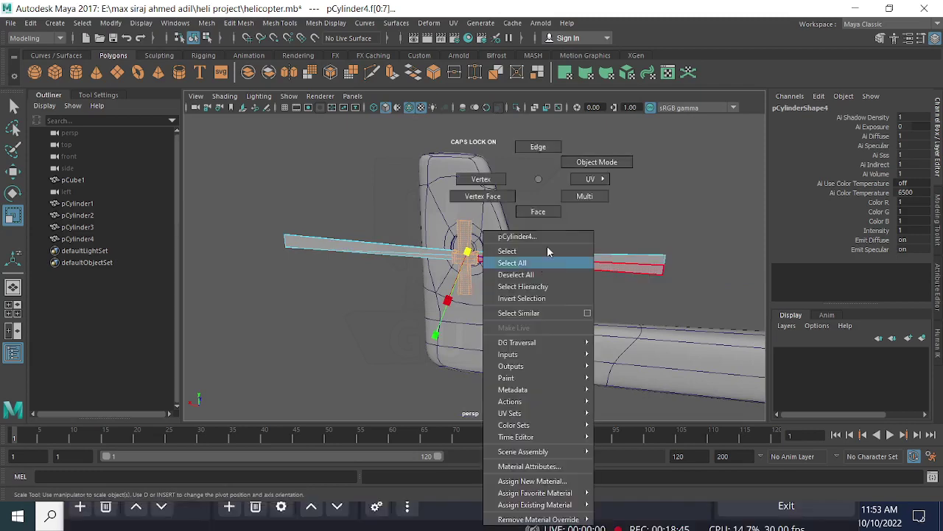
left_click(549, 290)
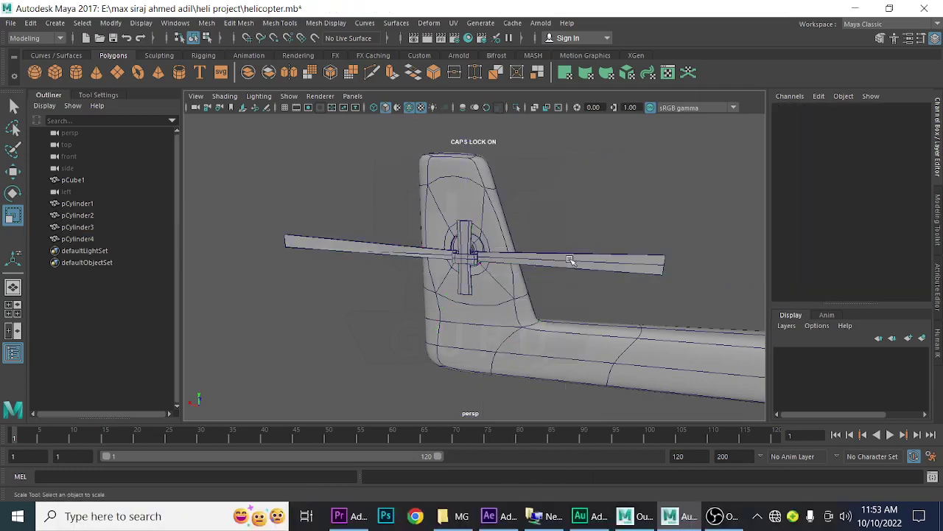
left_click(561, 268)
mouse_move(457, 323)
left_mouse_down("alt")
mouse_move(478, 296)
mouse_move(558, 315)
left_mouse_up("alt")
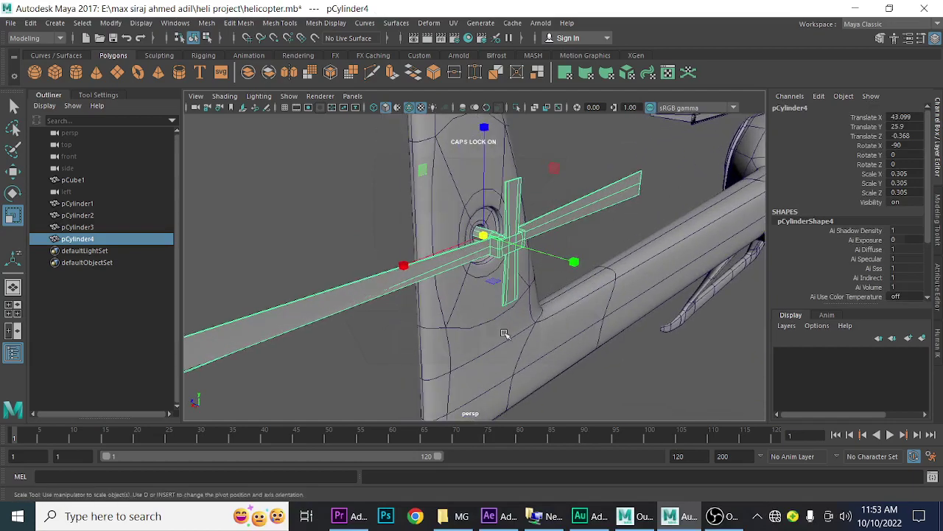
left_click_drag(505, 331, 516, 320, "alt")
mouse_move(556, 344)
left_mouse_down("alt")
mouse_move(497, 337)
mouse_move(516, 338)
left_mouse_up("alt")
left_click(558, 172)
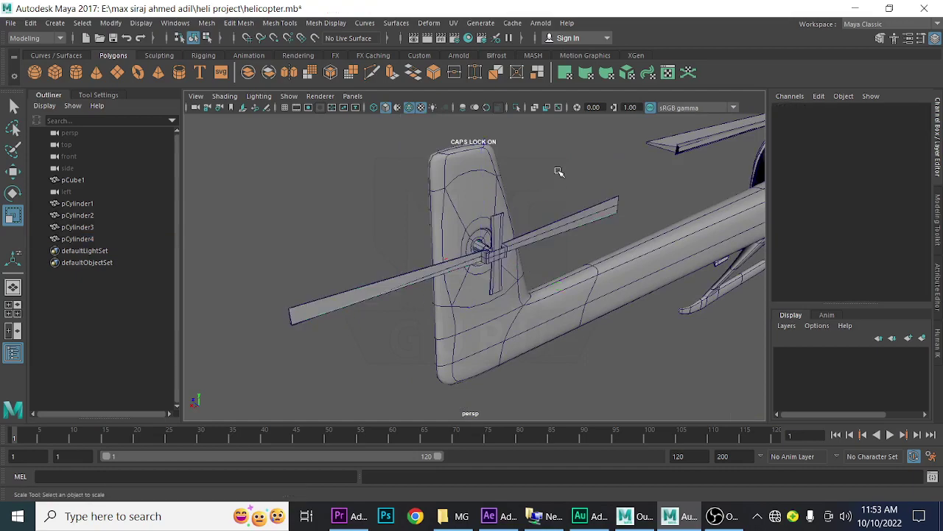
mouse_move(613, 335)
left_mouse_down("alt")
mouse_move(573, 316)
mouse_move(497, 316)
mouse_move(415, 289)
mouse_move(534, 315)
mouse_move(484, 329)
left_mouse_up("alt")
scroll(533, 315, "down", 5)
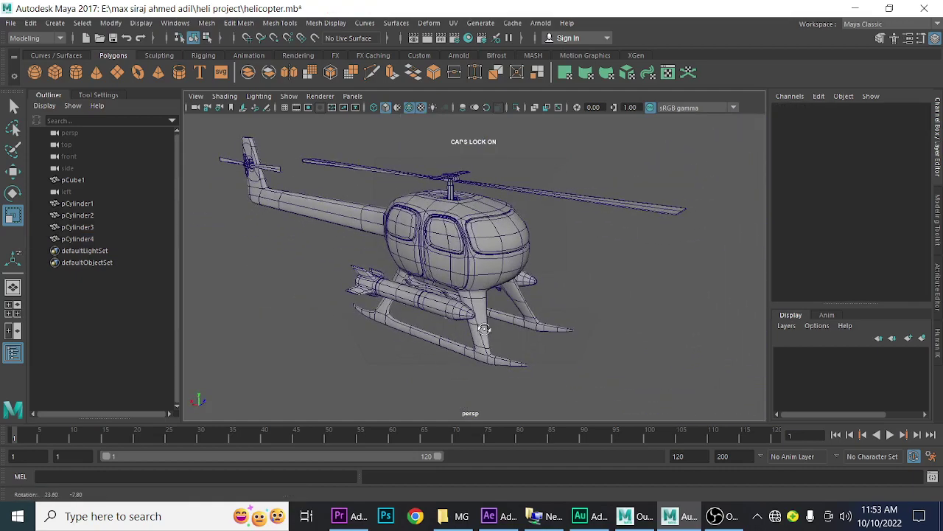
right_click_drag(483, 329, 595, 341, "alt")
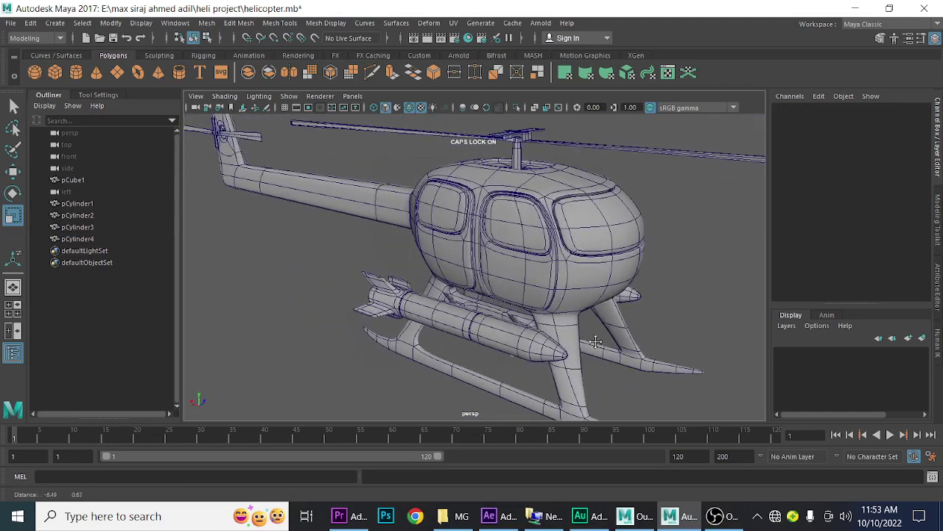
left_click_drag(478, 339, 458, 341, "alt")
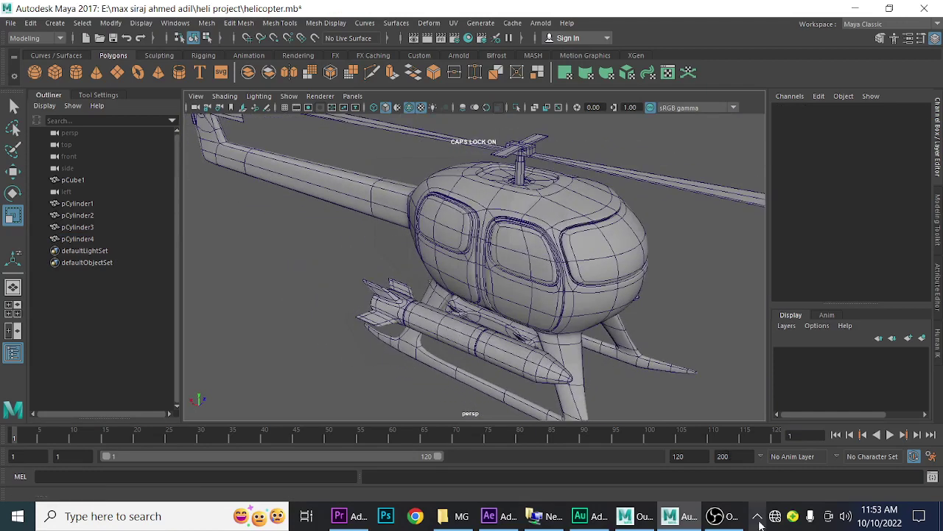
mouse_move(714, 516)
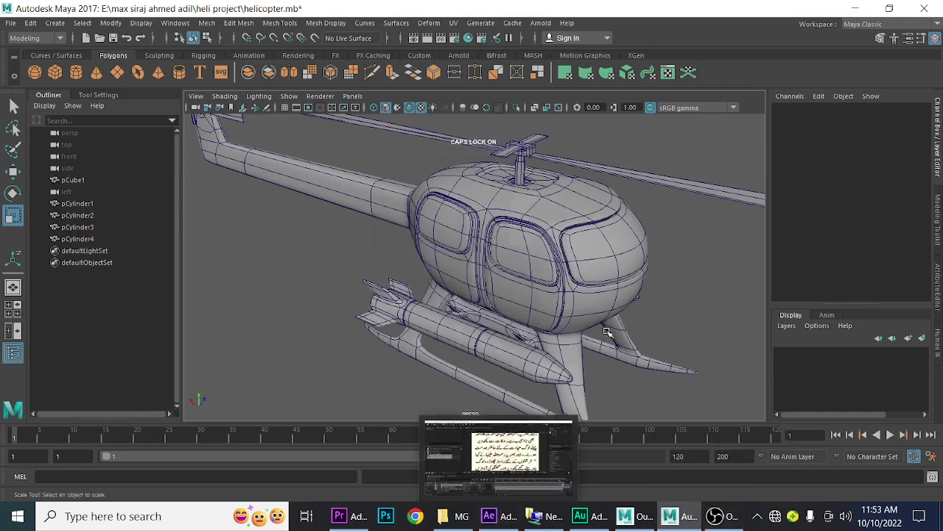
mouse_move(274, 307)
left_mouse_down("alt")
mouse_move(309, 280)
mouse_move(270, 299)
mouse_move(192, 295)
mouse_move(199, 282)
mouse_move(258, 309)
mouse_move(338, 299)
mouse_move(352, 324)
mouse_move(346, 339)
left_mouse_up("alt")
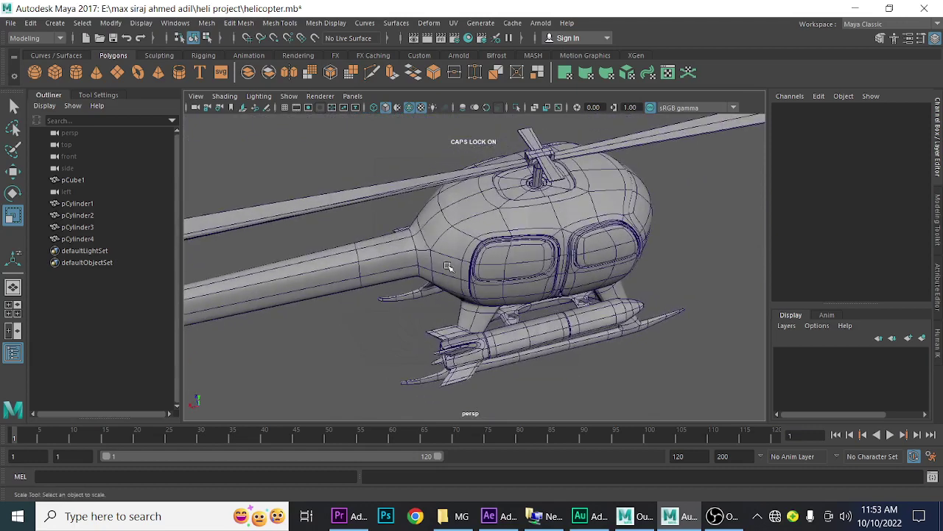
right_click_drag(346, 339, 336, 357, "alt")
Step: Select the main rotor pCylinder3 and show it in smooth mesh preview
left_click(502, 252)
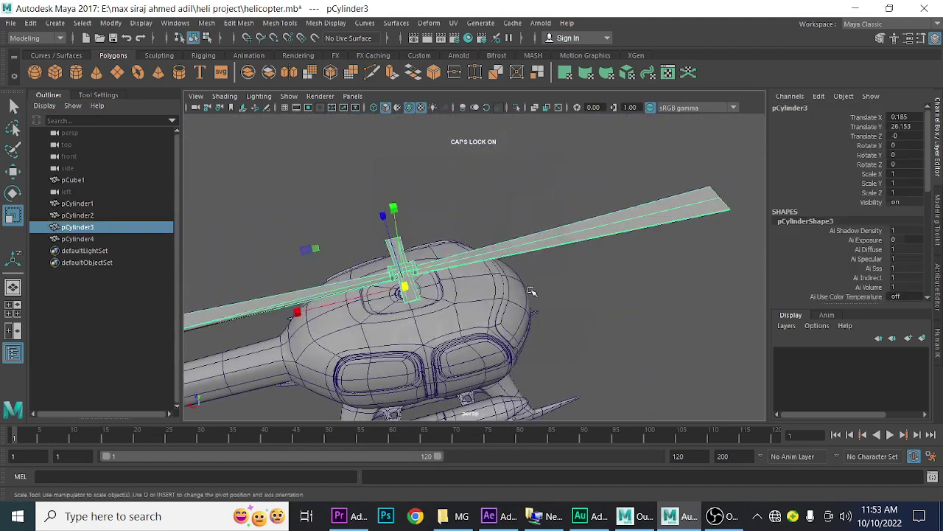
key("3")
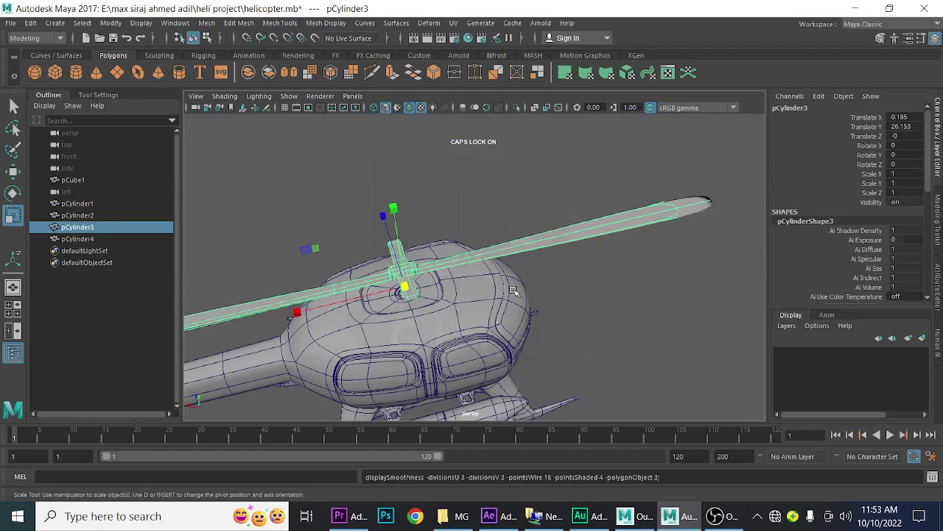
mouse_move(536, 329)
left_mouse_down("alt")
mouse_move(596, 337)
mouse_move(479, 327)
mouse_move(472, 377)
left_mouse_up("alt")
Step: Insert supporting edge loops near both main rotor blade tips
left_click(239, 23)
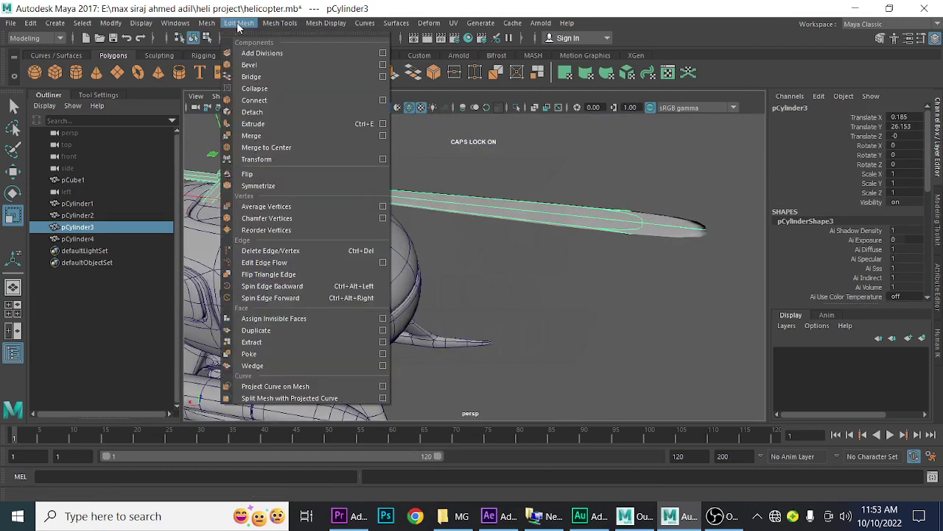
left_click(305, 112)
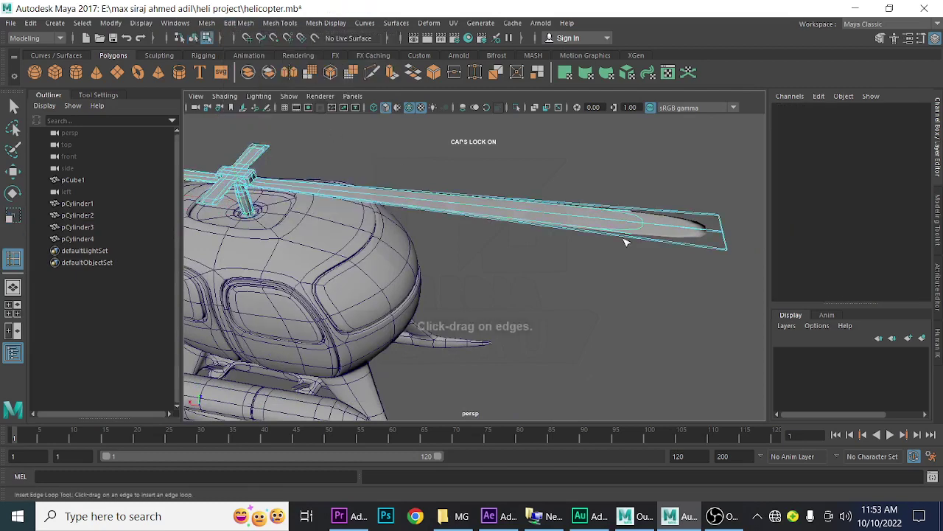
mouse_move(692, 249)
left_mouse_down()
mouse_move(737, 261)
mouse_move(470, 297)
mouse_move(575, 258)
left_mouse_up()
scroll(585, 255, "up", 3)
scroll(583, 254, "up", 3)
scroll(540, 251, "up", 3)
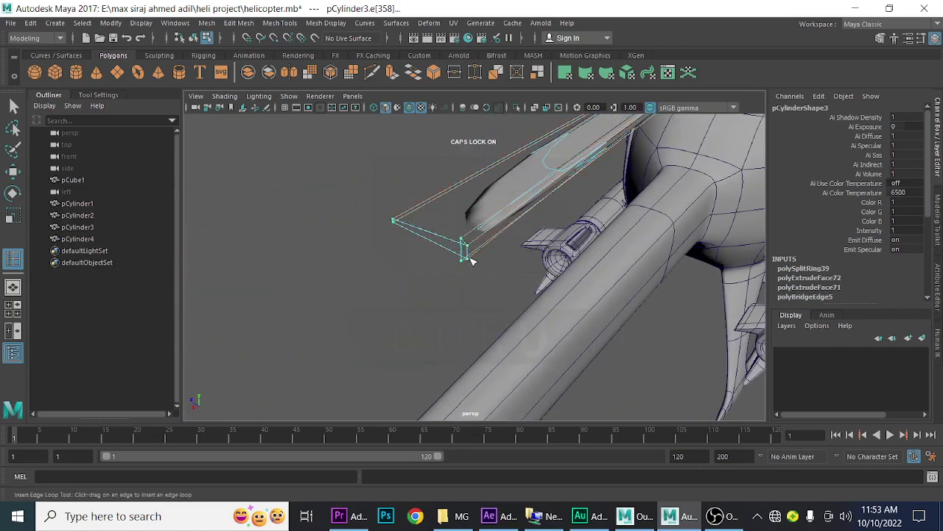
left_click_drag(503, 245, 494, 247)
scroll(586, 264, "down", 3)
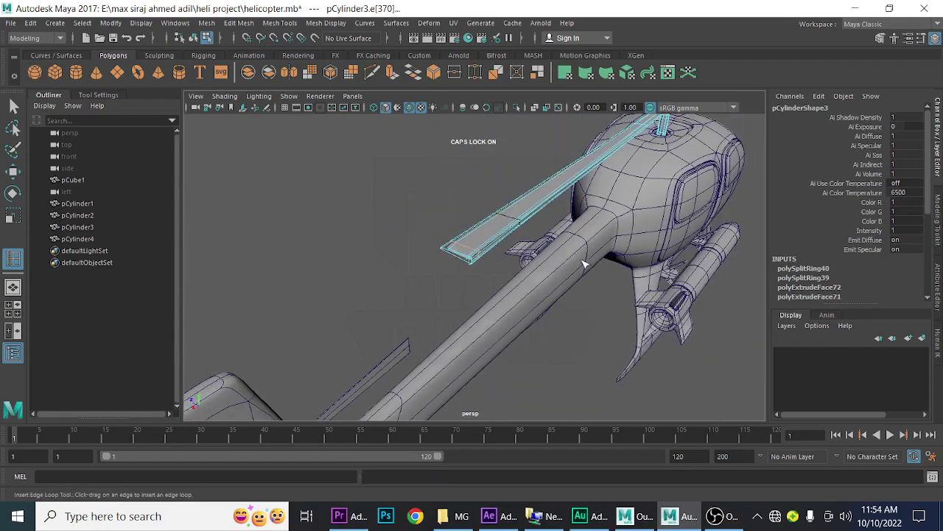
mouse_move(586, 264)
left_mouse_down("alt")
mouse_move(568, 249)
mouse_move(582, 258)
left_mouse_up("alt")
scroll(619, 333, "up", 5)
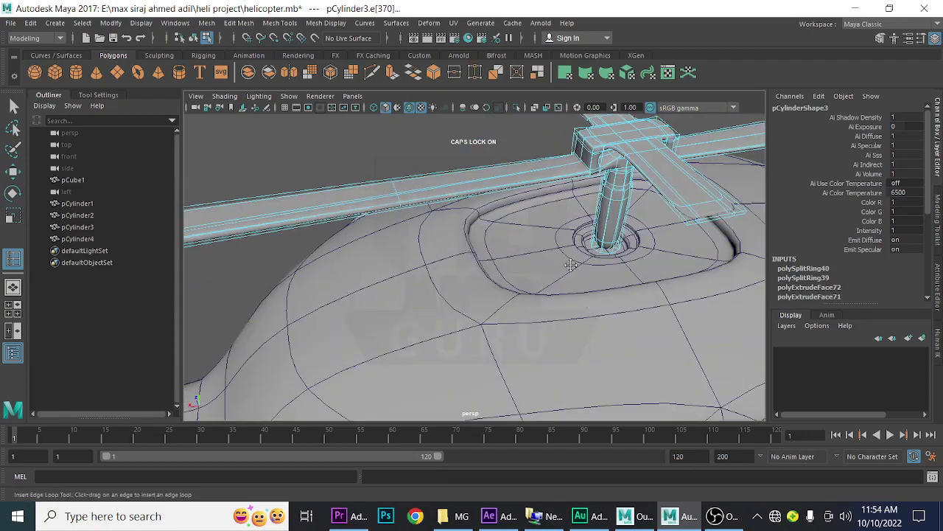
mouse_move(619, 333)
left_mouse_down("alt")
mouse_move(505, 294)
mouse_move(526, 280)
left_mouse_up("alt")
scroll(558, 304, "up", 2)
scroll(559, 303, "down", 2)
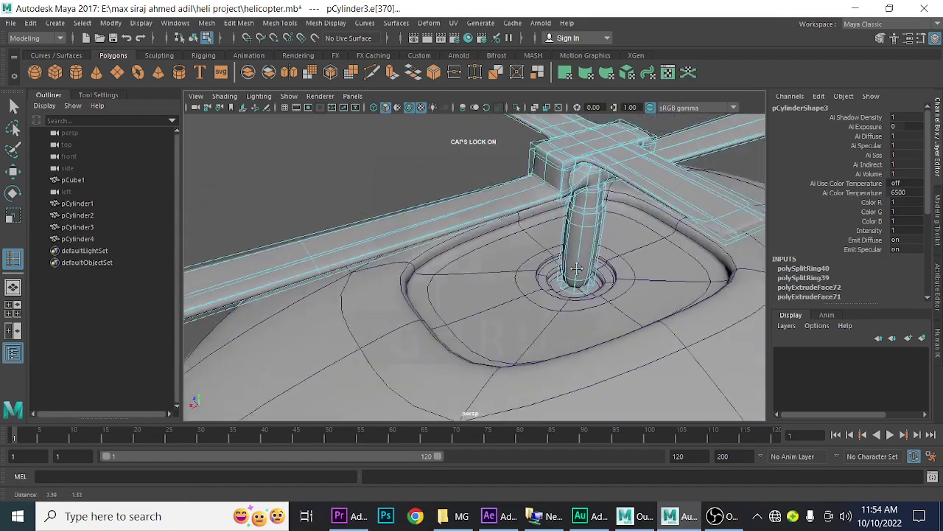
scroll(559, 291, "down", 2)
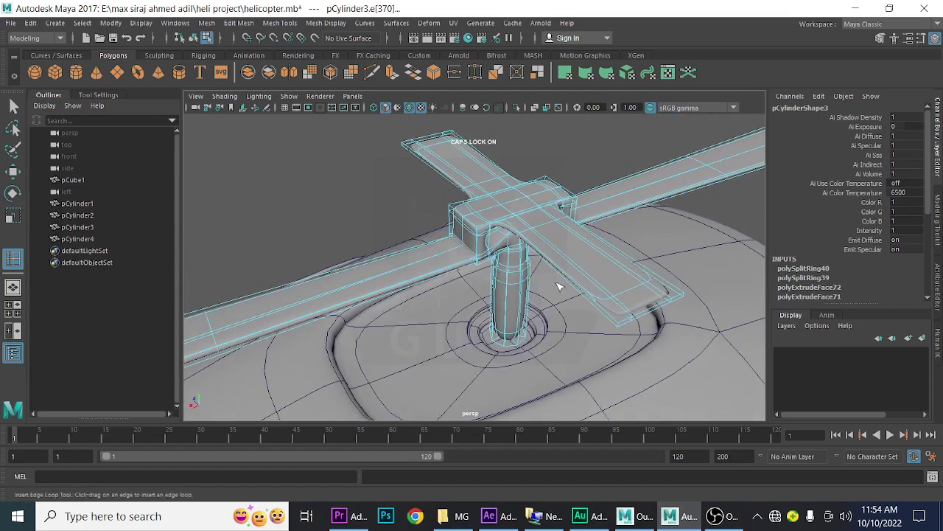
Step: Add two edge loops on the blades close to the rotor hub
left_click(475, 271)
left_click_drag(475, 270, 357, 283, "alt")
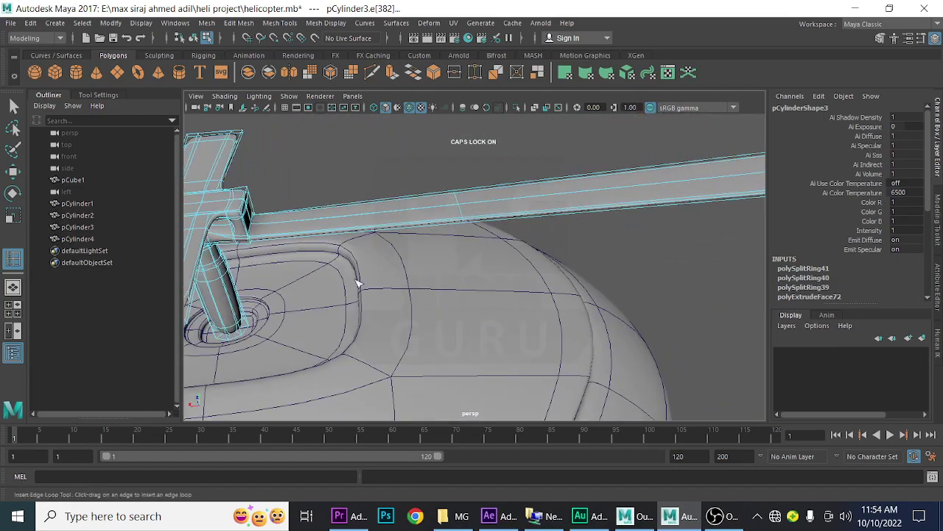
left_click(259, 246)
mouse_move(262, 248)
left_mouse_down("alt")
mouse_move(410, 308)
mouse_move(391, 309)
mouse_move(400, 300)
mouse_move(442, 314)
left_mouse_up("alt")
scroll(401, 301, "up", 2)
scroll(409, 291, "up", 2)
scroll(409, 291, "up", 1)
scroll(453, 322, "up", 2)
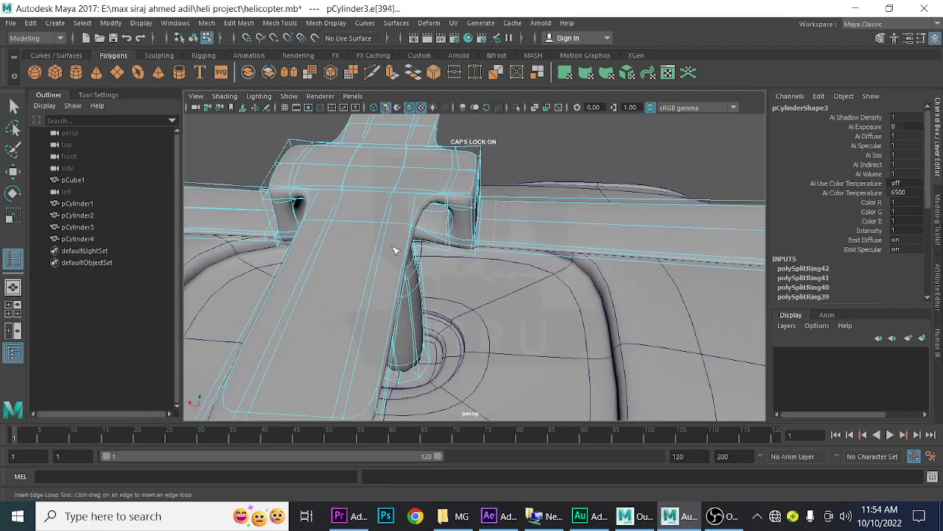
Step: Add edge loops across the rotor beam, the blade near the hub, and around the mast
left_click(414, 225)
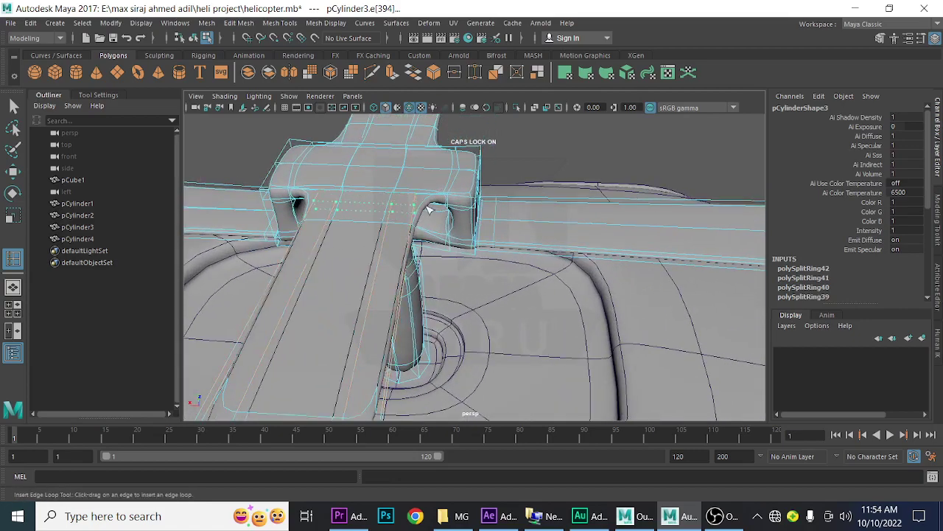
left_click_drag(427, 209, 425, 213)
scroll(454, 225, "down", 3)
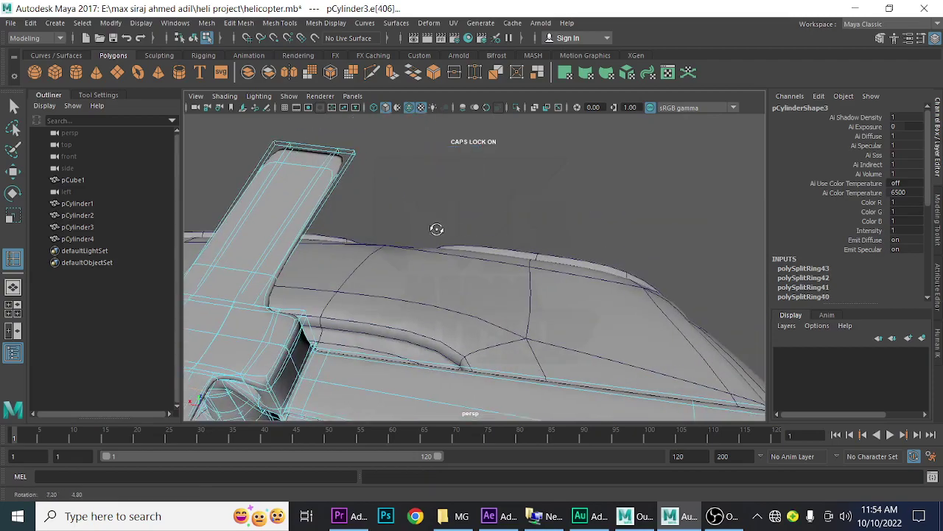
mouse_move(362, 305)
left_mouse_down("alt")
mouse_move(412, 313)
mouse_move(446, 336)
left_mouse_up("alt")
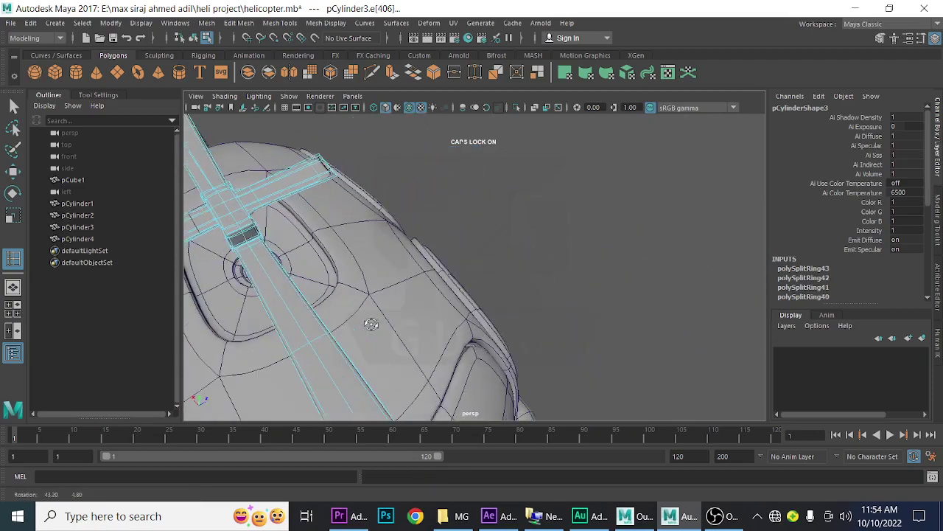
left_click_drag(369, 329, 465, 297, "alt")
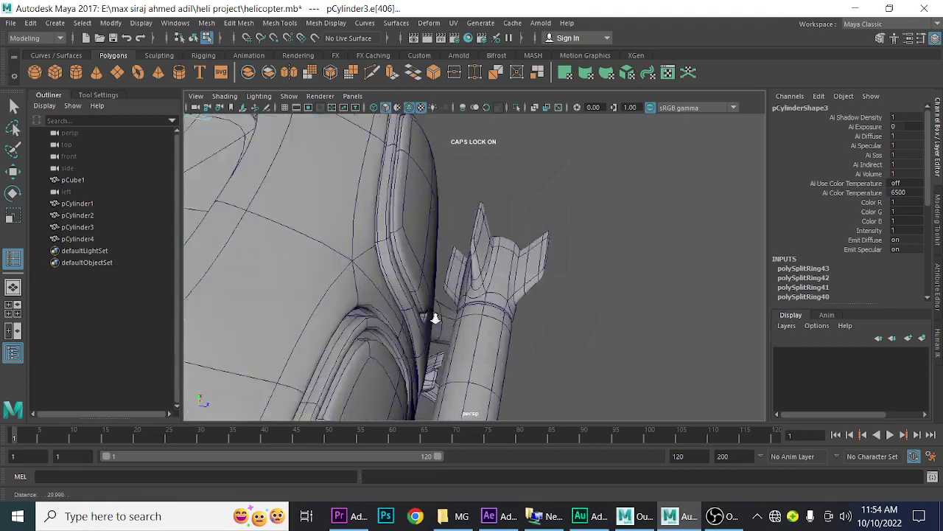
left_click_drag(452, 247, 434, 261)
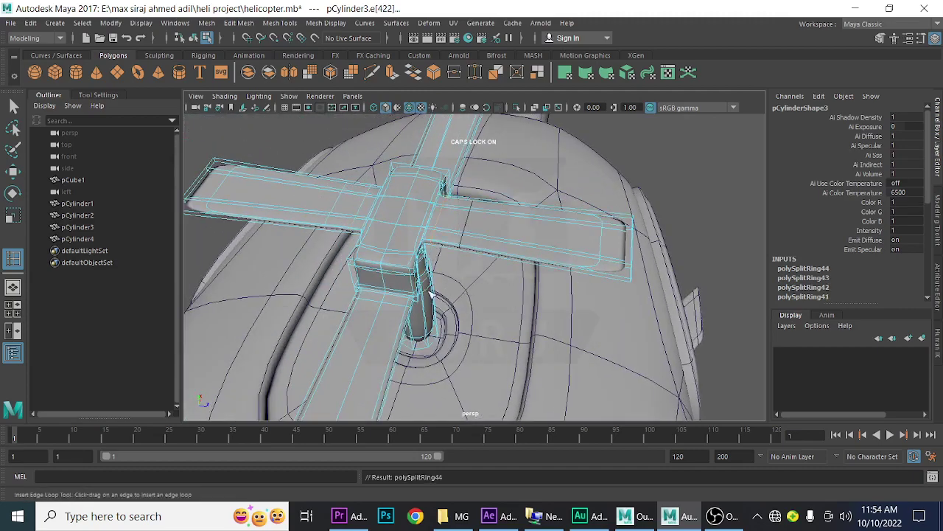
mouse_move(429, 294)
left_mouse_down("alt")
mouse_move(431, 324)
mouse_move(395, 315)
left_mouse_up("alt")
left_click_drag(271, 233, 280, 249)
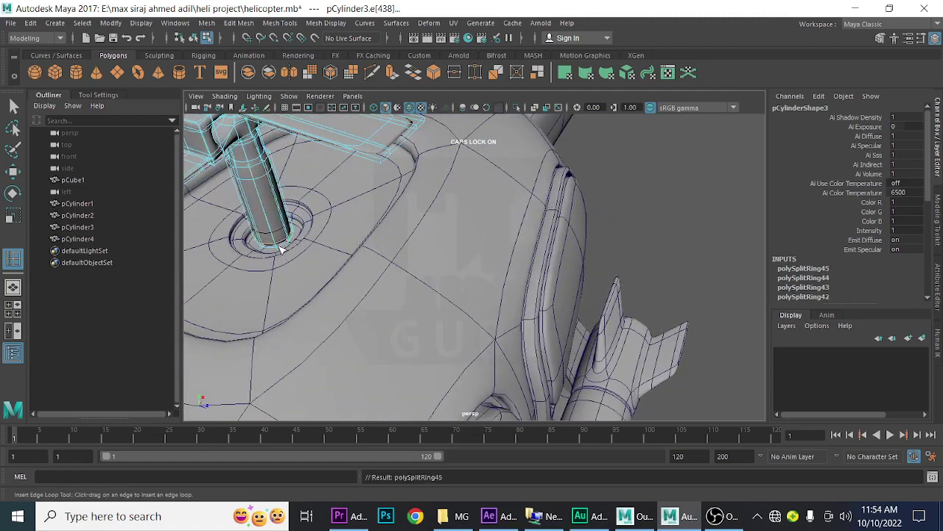
scroll(291, 249, "down", 2)
scroll(353, 273, "down", 3)
scroll(437, 310, "down", 3)
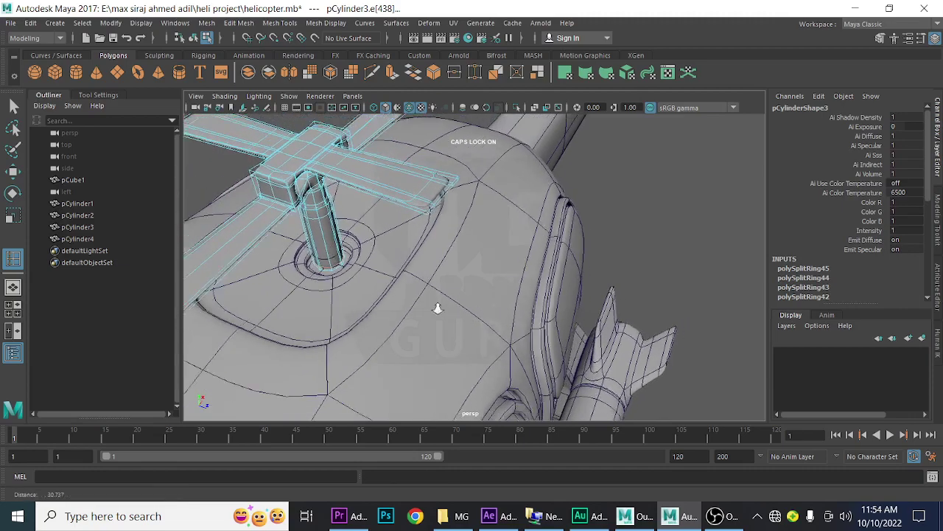
scroll(516, 280, "down", 2)
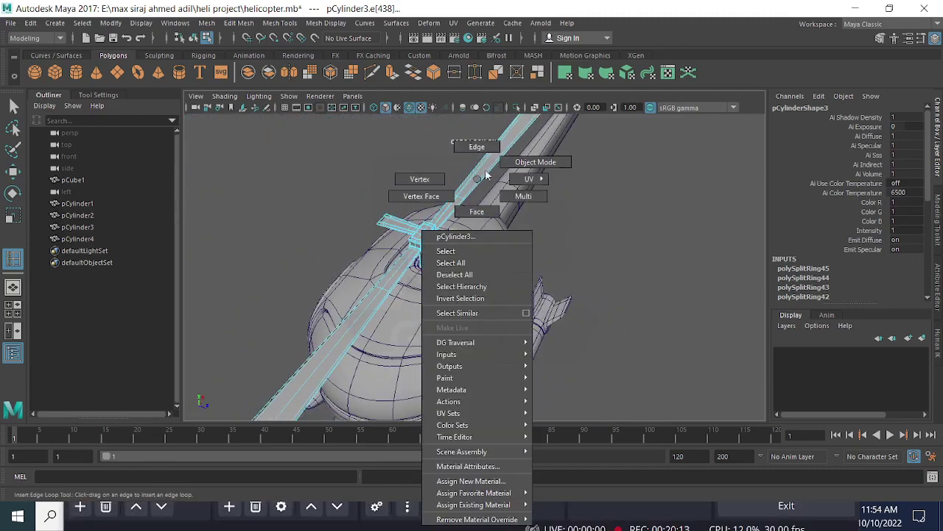
Step: Spin the main rotor about 22 degrees with the rotate tool
right_click_drag(476, 189, 531, 163)
scroll(571, 298, "down", 2)
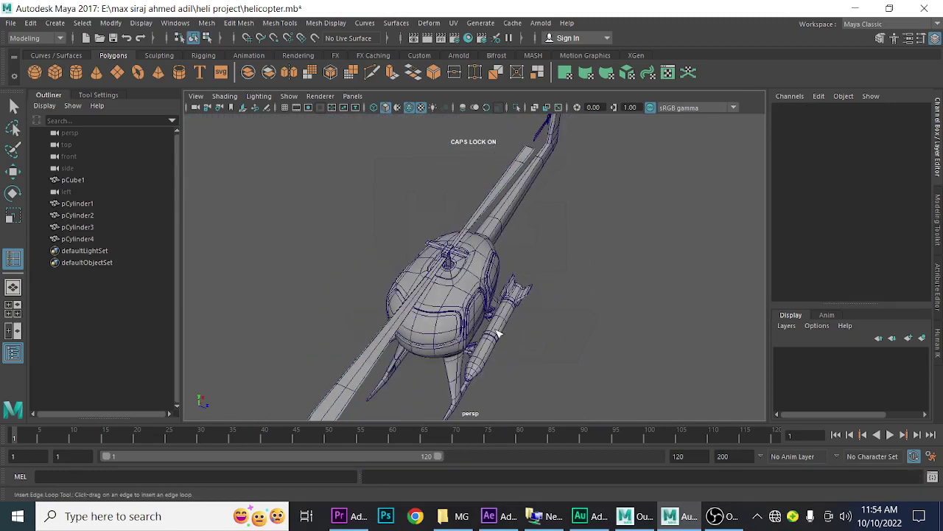
left_click_drag(571, 298, 477, 335, "alt")
left_click(382, 289)
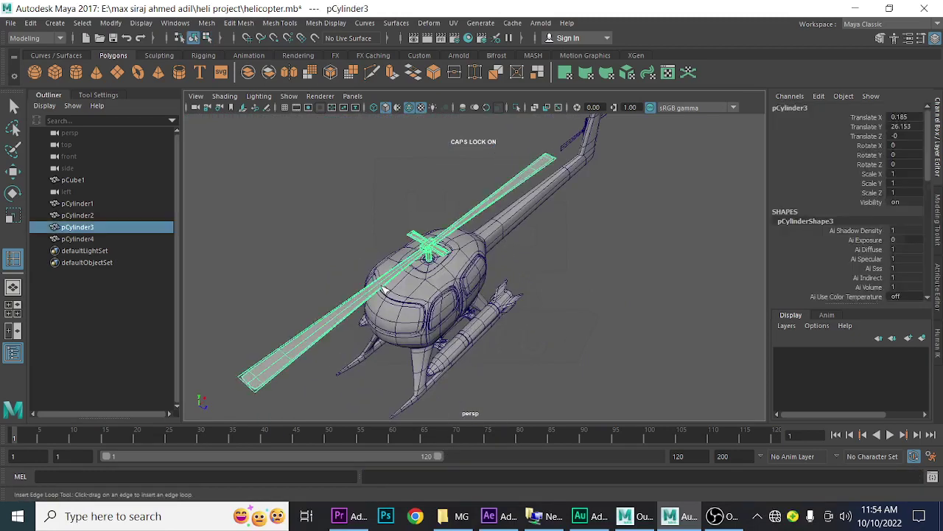
key("e")
left_click_drag(425, 337, 491, 347)
Step: Zoom in on the tail and show the tail rotor pCylinder4 in smooth preview
left_click(646, 291)
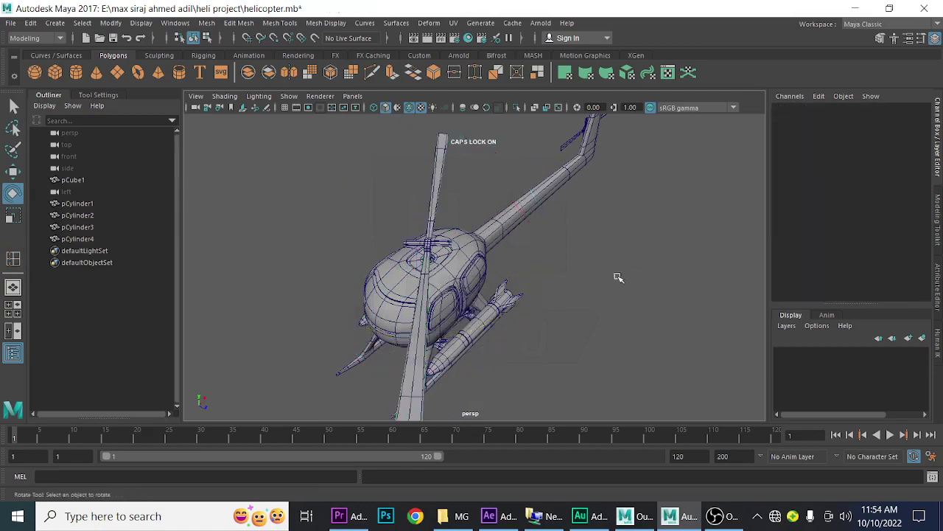
right_click_drag(619, 276, 559, 283, "alt")
left_click_drag(560, 283, 612, 283, "alt")
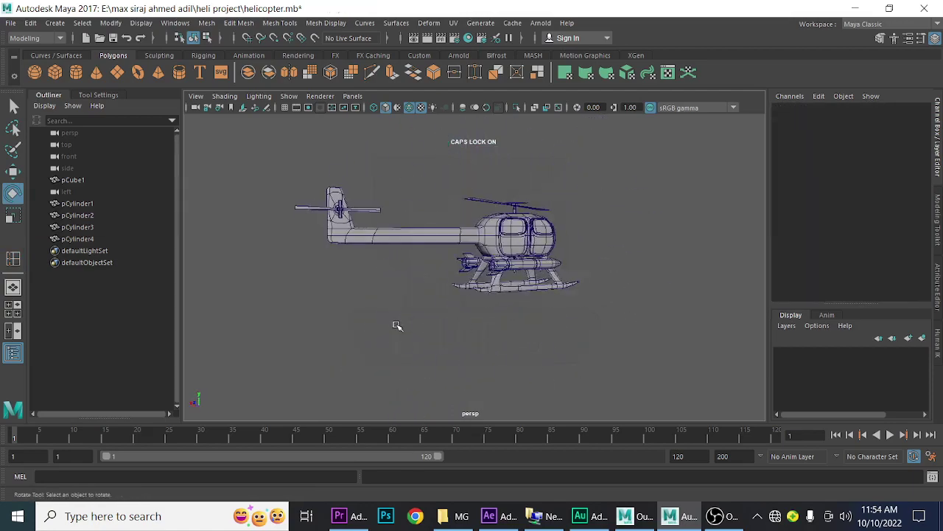
left_click_drag(395, 324, 402, 332, "alt")
scroll(383, 309, "up", 5)
left_click_drag(361, 288, 442, 310, "alt")
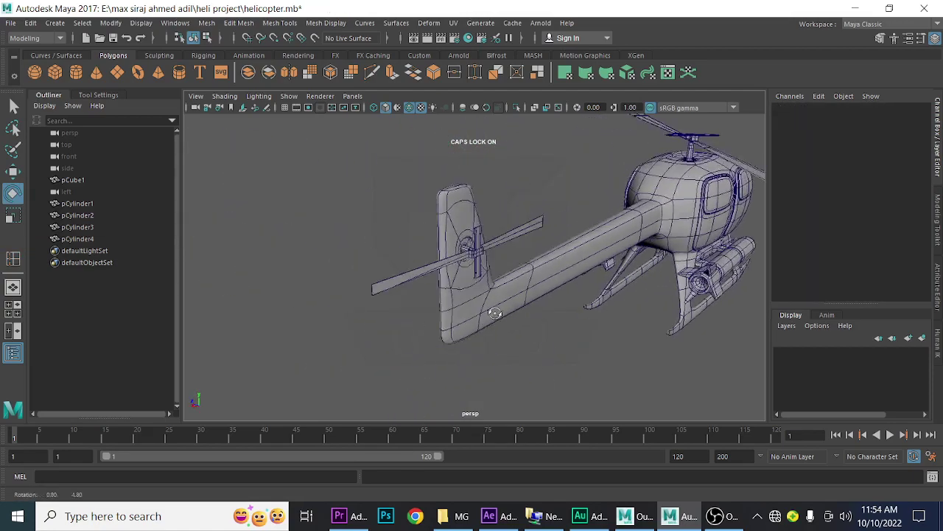
right_click_drag(442, 309, 534, 345, "alt")
scroll(528, 338, "up", 2)
left_click(502, 274)
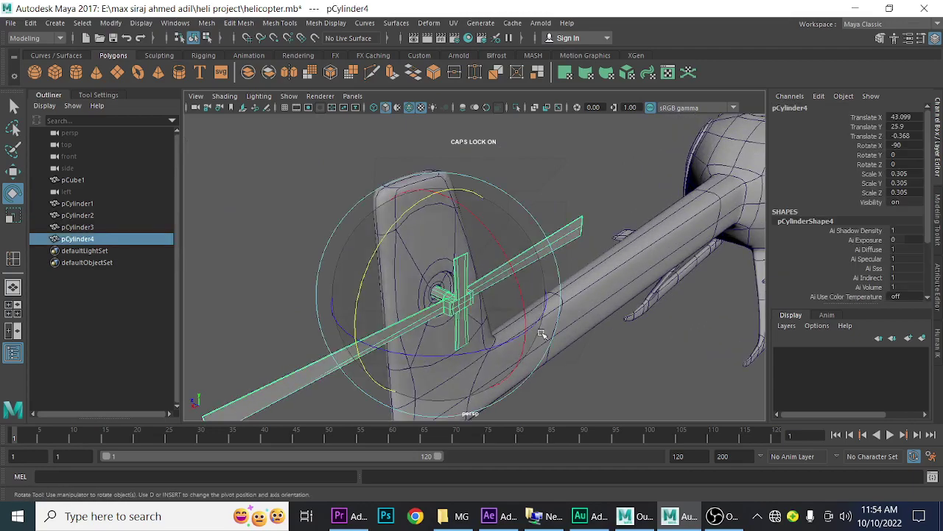
key("3")
mouse_move(531, 335)
left_mouse_down("alt")
mouse_move(506, 326)
mouse_move(530, 326)
left_mouse_up("alt")
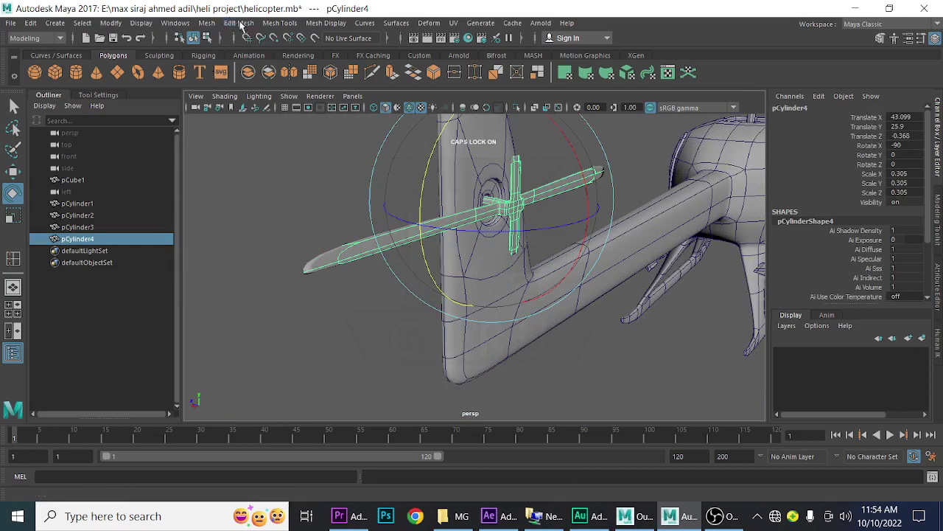
Step: Insert two edge loops across the tail rotor blade and one around the hub cylinder
left_click(280, 23)
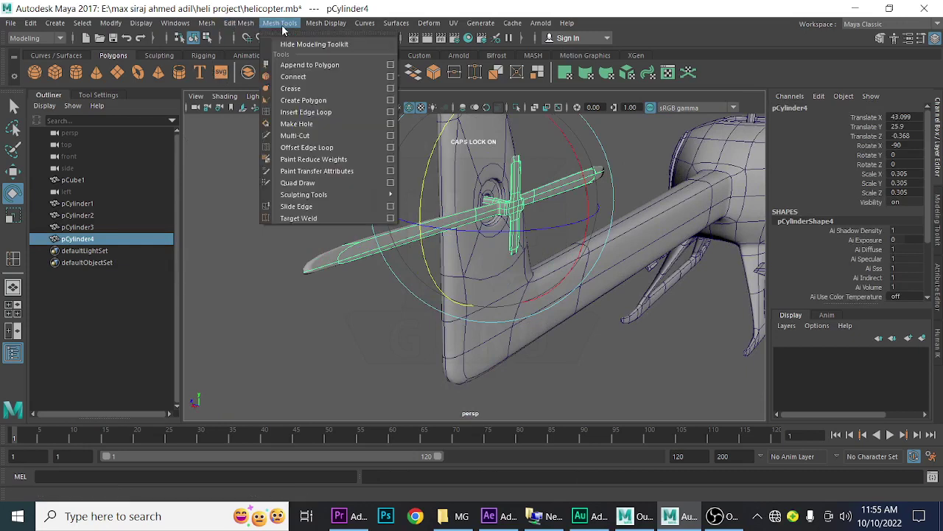
left_click(305, 112)
left_click_drag(295, 266, 345, 252)
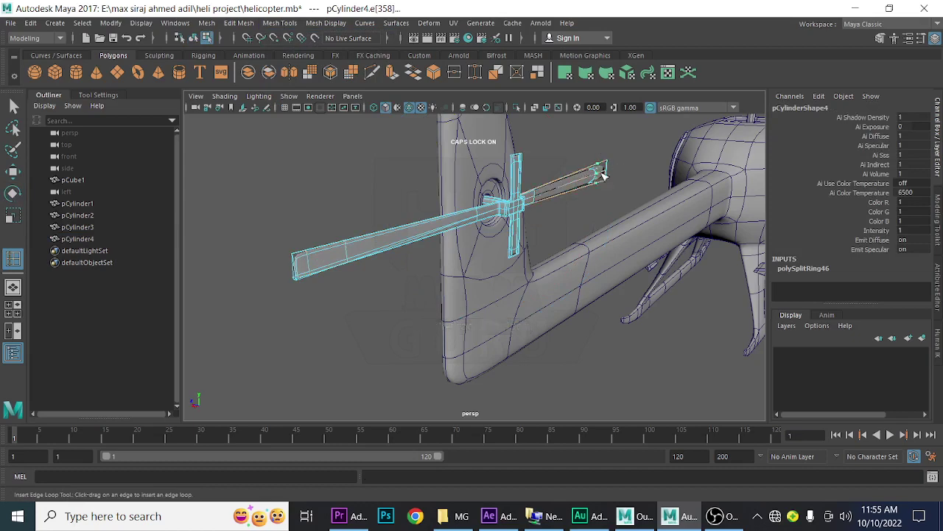
left_click_drag(591, 173, 554, 193)
scroll(566, 268, "up", 5)
scroll(566, 268, "down", 1)
scroll(550, 236, "down", 3)
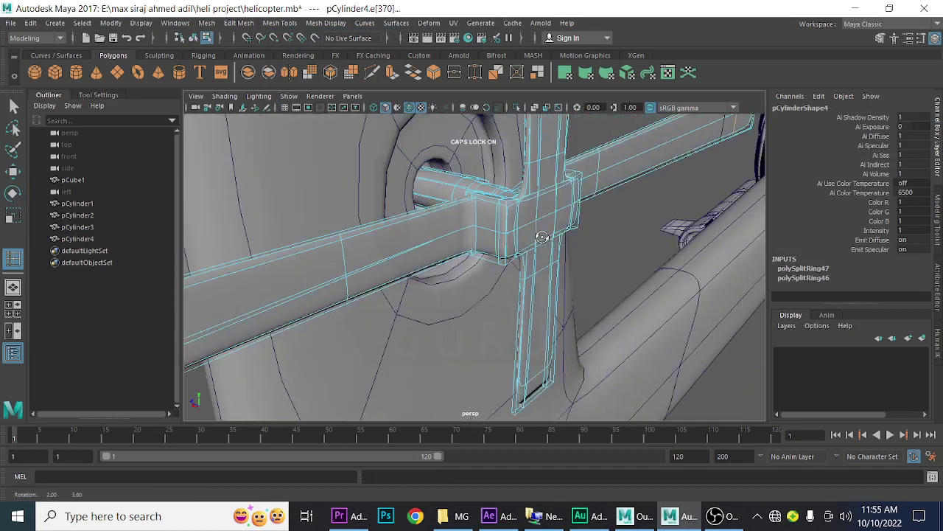
left_click_drag(435, 191, 418, 184)
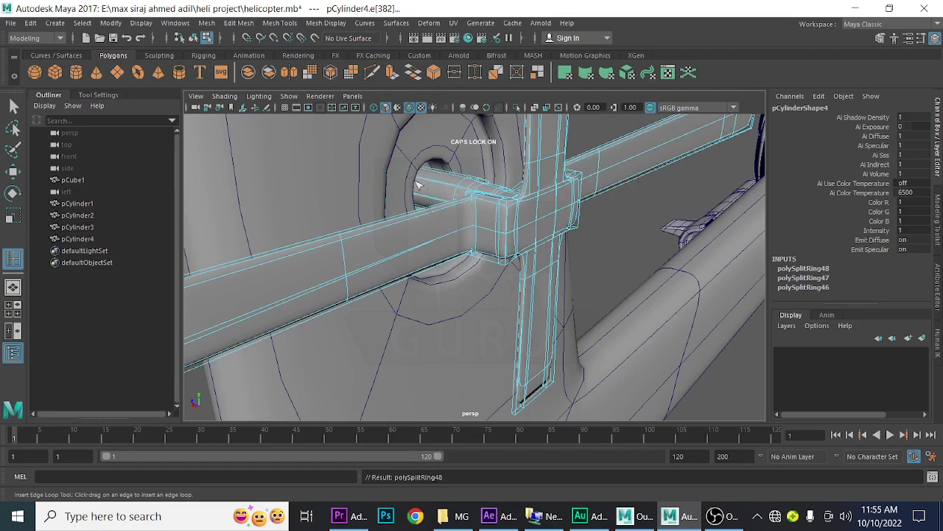
Step: Add an edge loop on the horizontal bar, undoing a misplaced loop on the vertical bar
left_click_drag(492, 220, 537, 263, "alt")
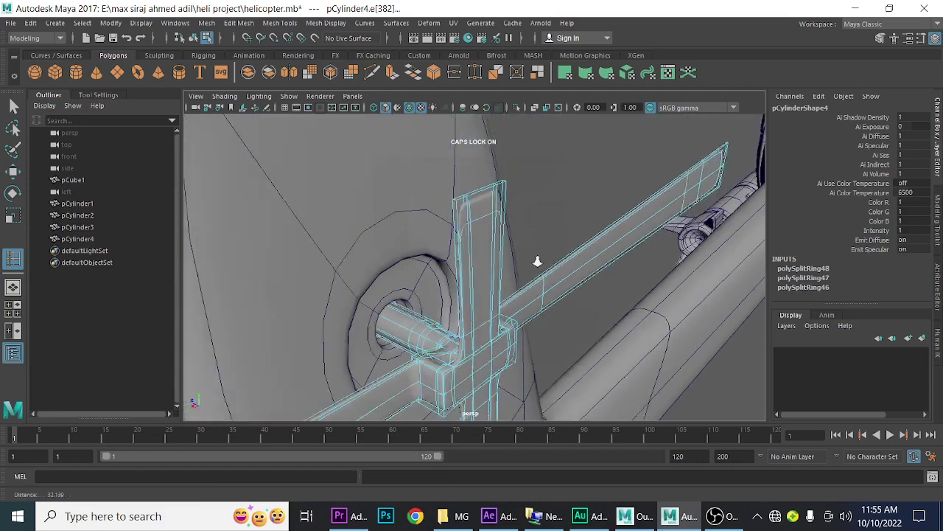
scroll(537, 263, "down", 2)
scroll(495, 246, "up", 5)
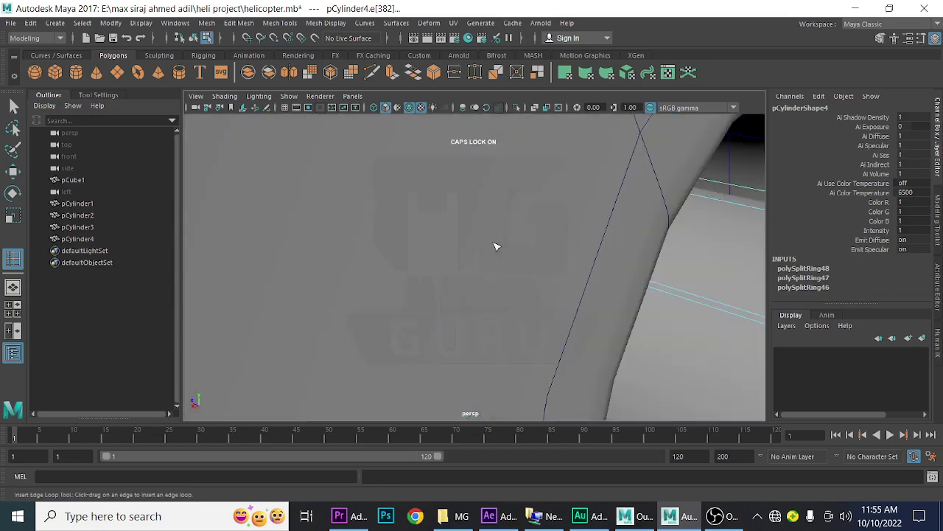
scroll(558, 293, "down", 5)
left_click_drag(453, 264, 516, 286, "alt")
scroll(516, 286, "up", 3)
mouse_move(562, 327)
left_mouse_down("alt")
mouse_move(516, 322)
mouse_move(526, 316)
mouse_move(558, 336)
mouse_move(488, 326)
left_mouse_up("alt")
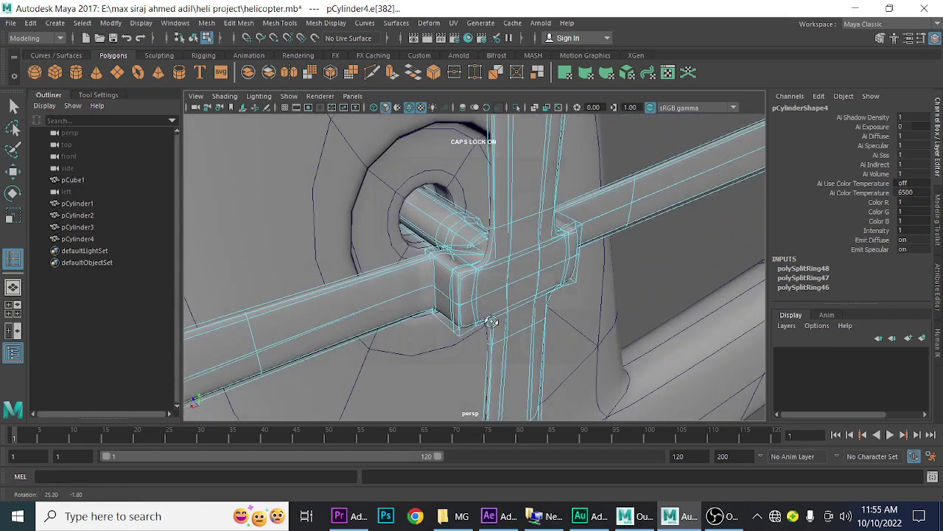
left_click_drag(484, 273, 488, 269)
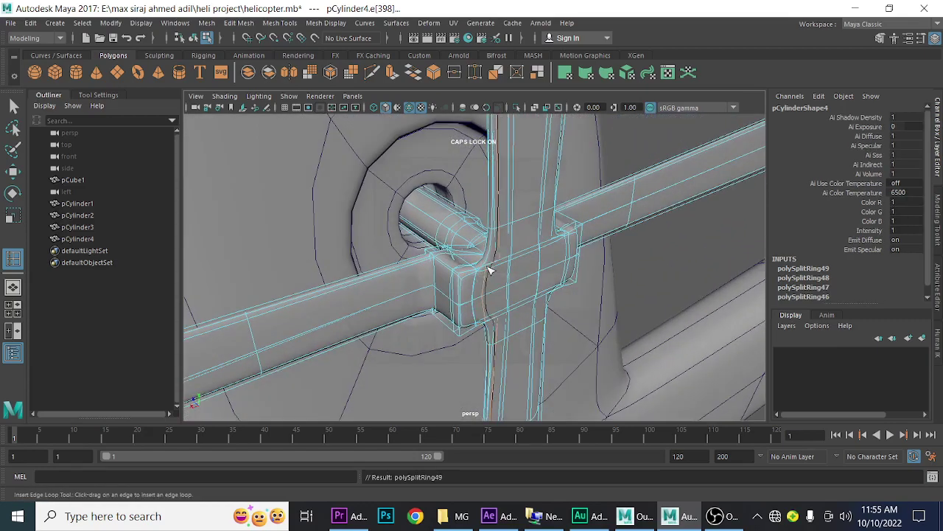
key("ctrl+z")
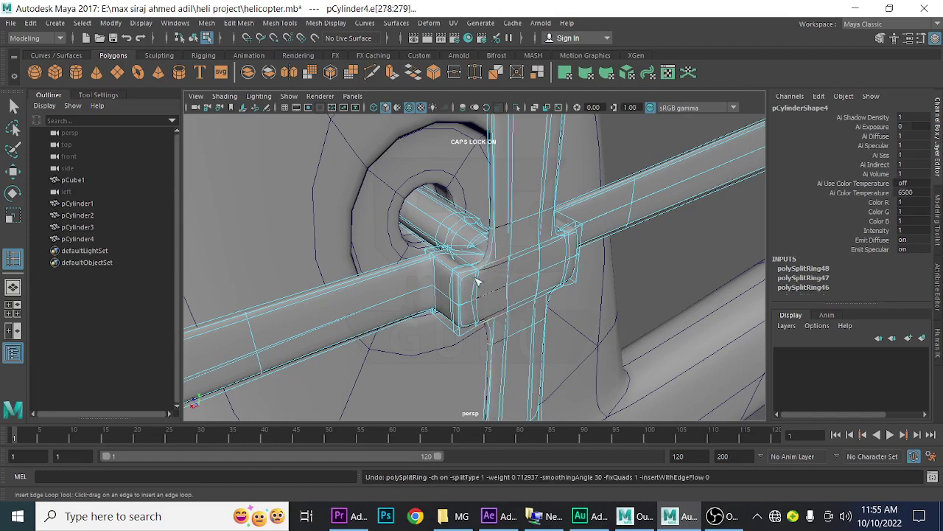
mouse_move(480, 288)
left_mouse_down("alt")
mouse_move(426, 274)
mouse_move(445, 293)
left_mouse_up("alt")
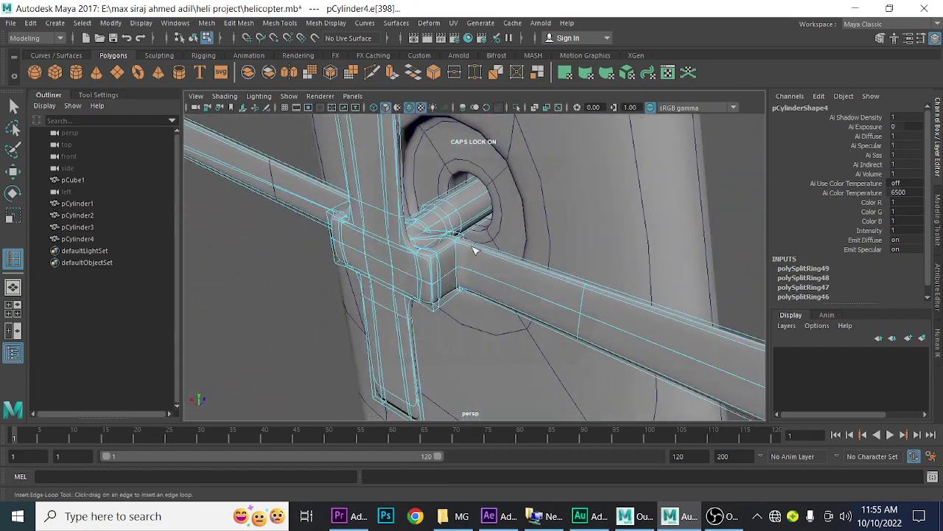
Step: Add loops across the horizontal bar and near the vertical bar's top and bottom, undoing one misplaced loop
mouse_move(463, 252)
left_mouse_down()
mouse_move(460, 265)
mouse_move(406, 301)
left_mouse_up()
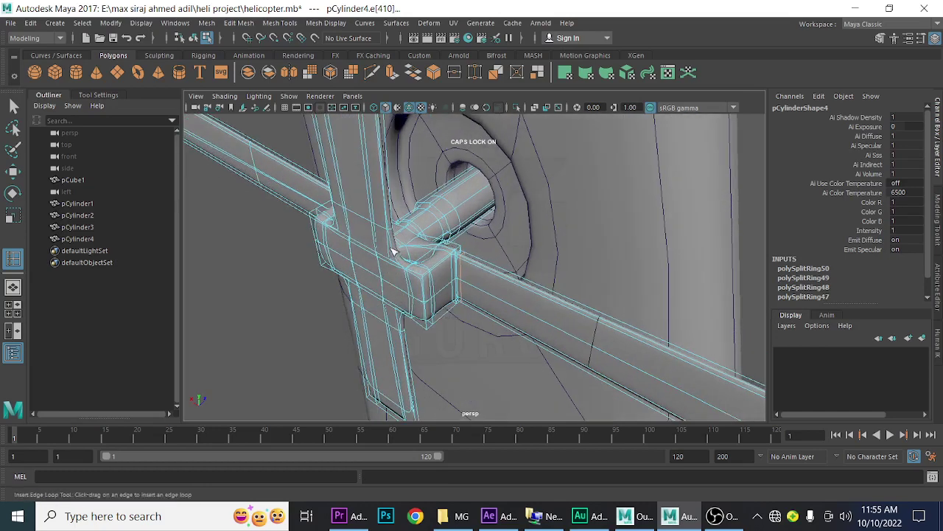
left_click_drag(390, 218, 390, 220)
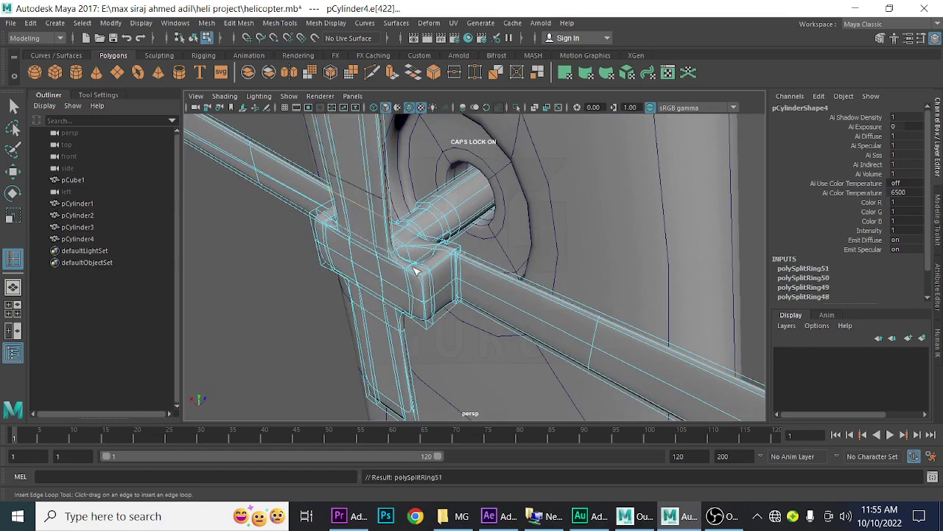
key("ctrl+z")
mouse_move(477, 324)
left_mouse_down("alt")
mouse_move(332, 329)
mouse_move(517, 297)
mouse_move(480, 318)
mouse_move(471, 314)
mouse_move(507, 308)
left_mouse_up("alt")
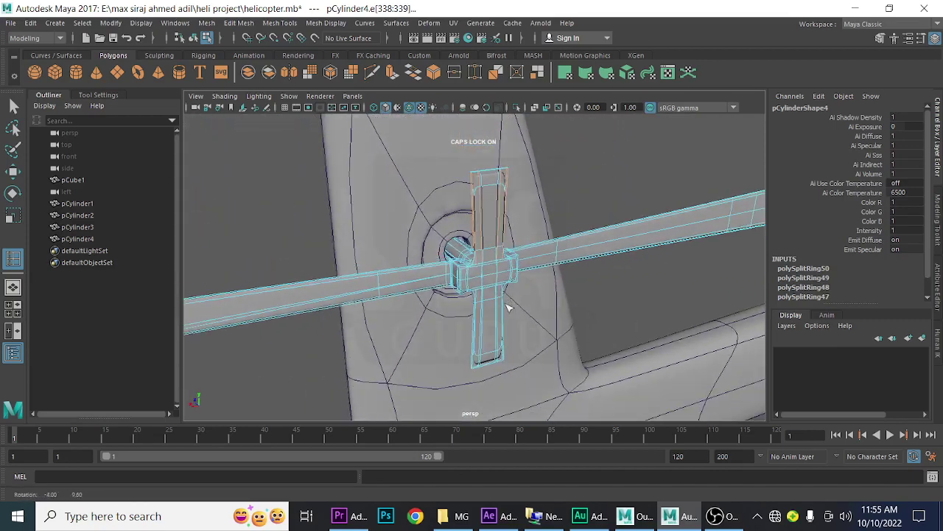
left_click(476, 179)
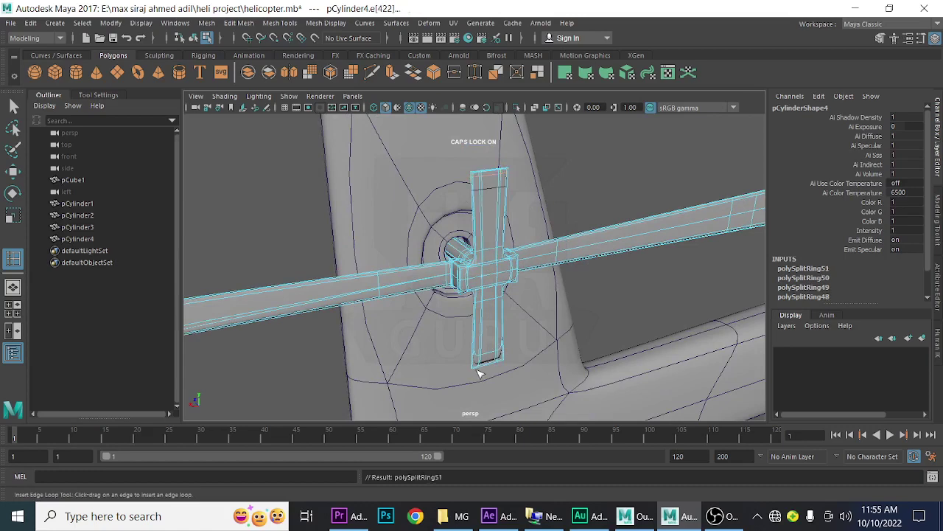
left_click_drag(476, 359, 476, 366)
scroll(516, 346, "down", 5)
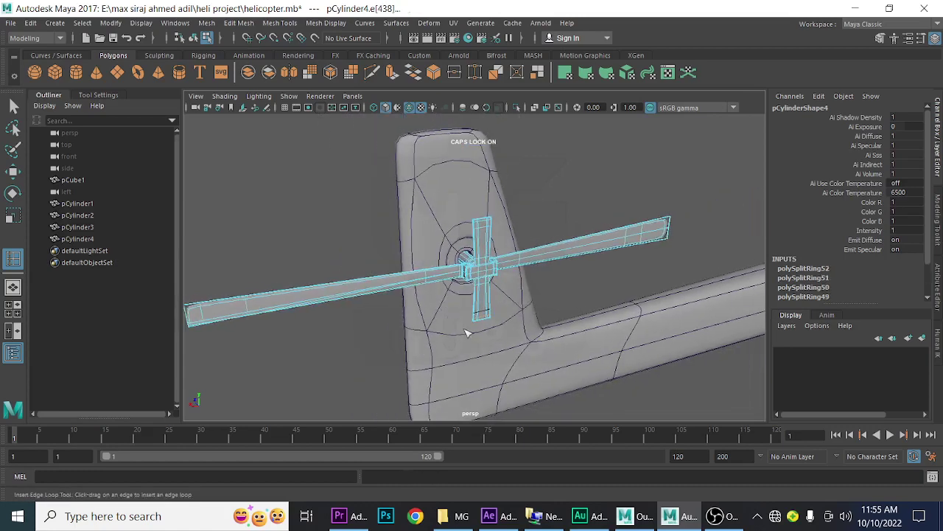
left_click_drag(467, 330, 582, 273, "alt")
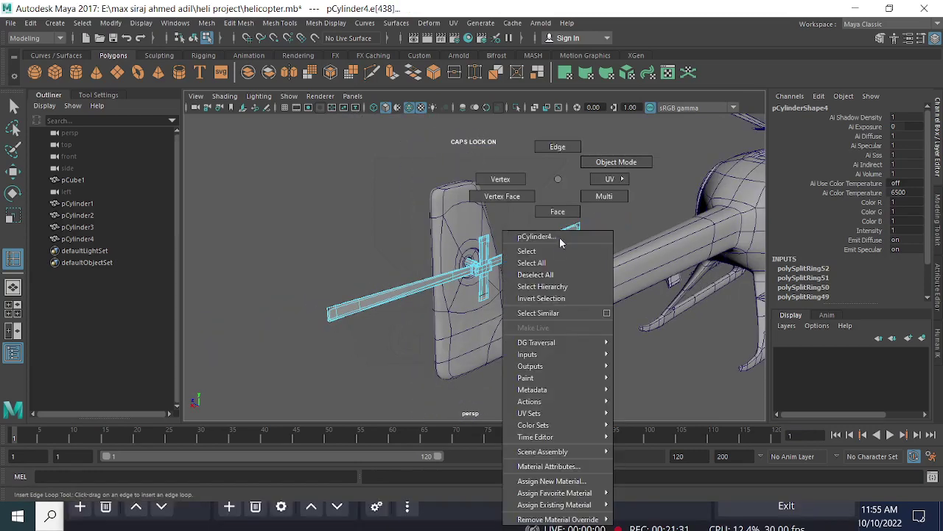
Step: Tilt the tail rotor pCylinder4 to about -28 degrees around Z
right_click_drag(560, 243, 599, 162)
left_click(547, 249)
left_click(547, 251)
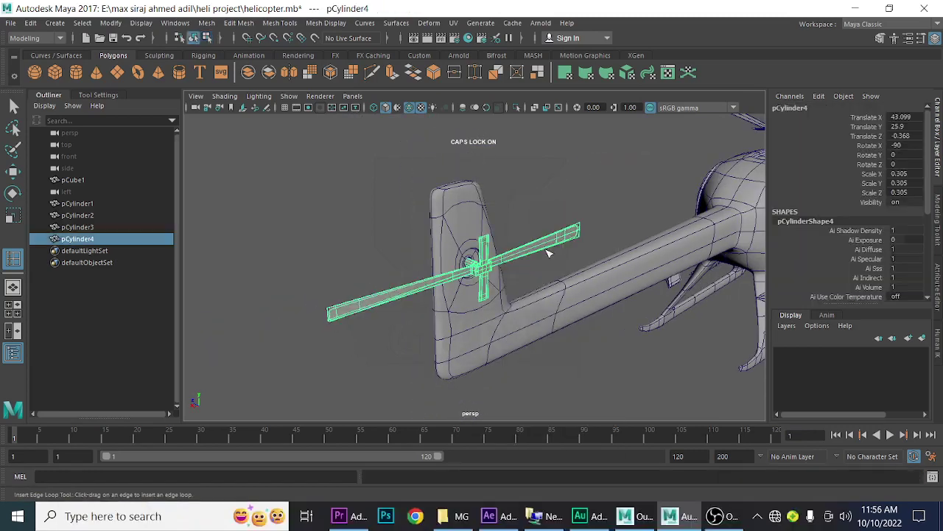
key("e")
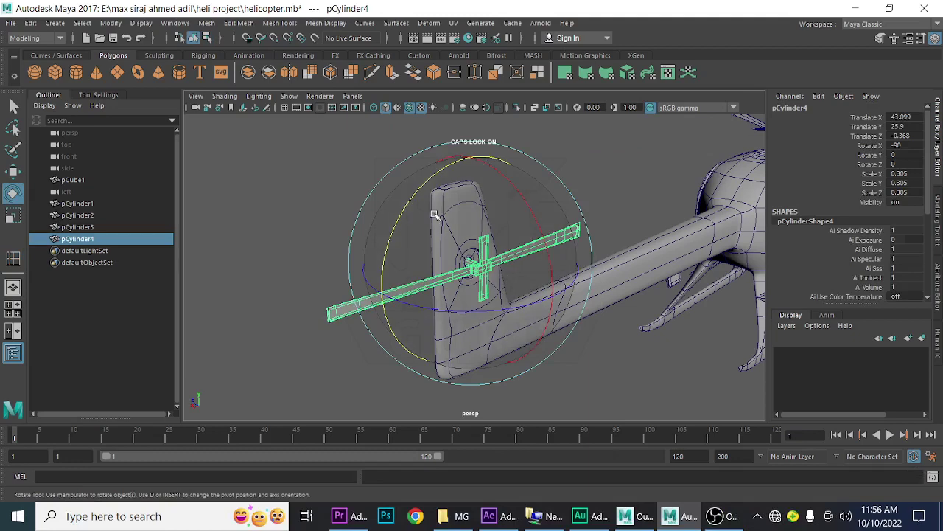
left_click_drag(398, 221, 382, 279)
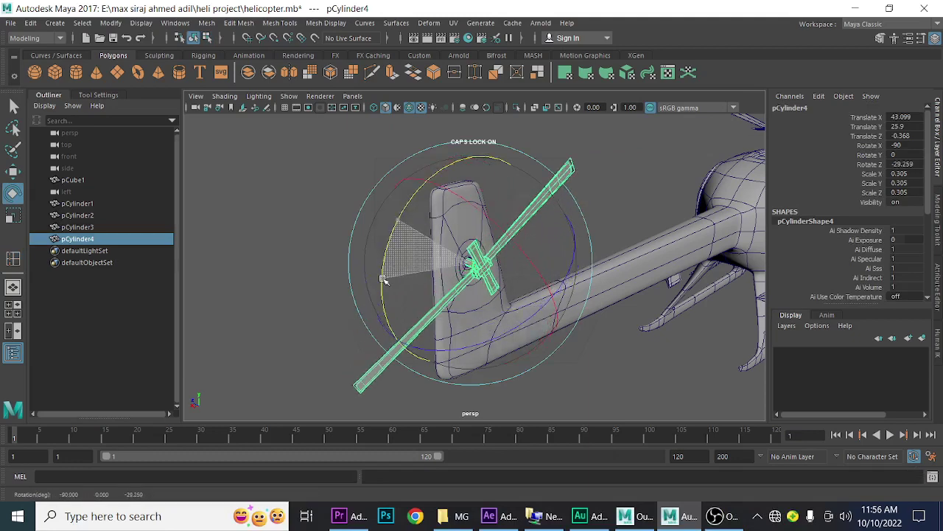
Step: Save the helicopter as helicopter.mb and bring OBS Studio to the front
left_click(230, 280)
mouse_move(519, 298)
left_mouse_down("alt")
mouse_move(545, 285)
mouse_move(447, 261)
mouse_move(412, 288)
mouse_move(526, 289)
left_mouse_up("alt")
right_click_drag(525, 289, 400, 277, "alt")
mouse_move(400, 277)
left_mouse_down("alt")
mouse_move(364, 280)
mouse_move(335, 263)
mouse_move(344, 284)
mouse_move(327, 267)
mouse_move(320, 273)
left_mouse_up("alt")
right_click_drag(320, 273, 362, 311, "alt")
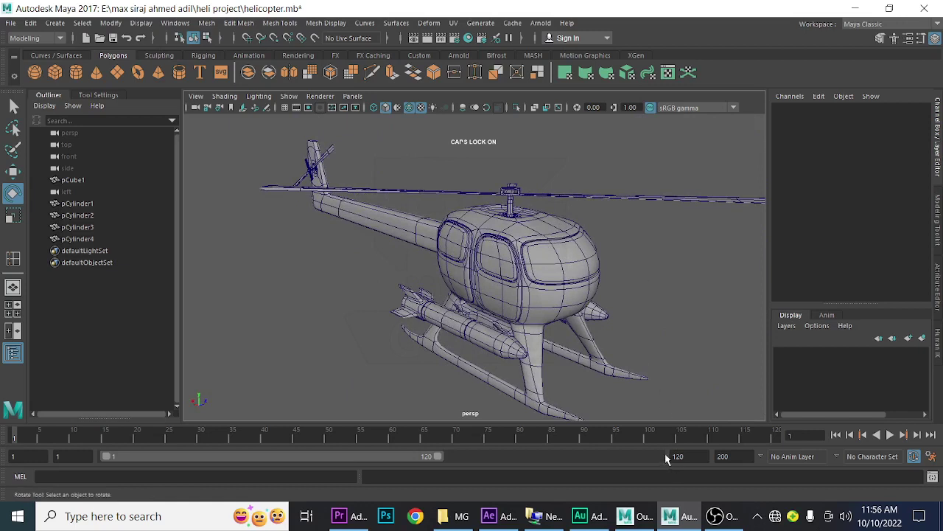
key("ctrl+s")
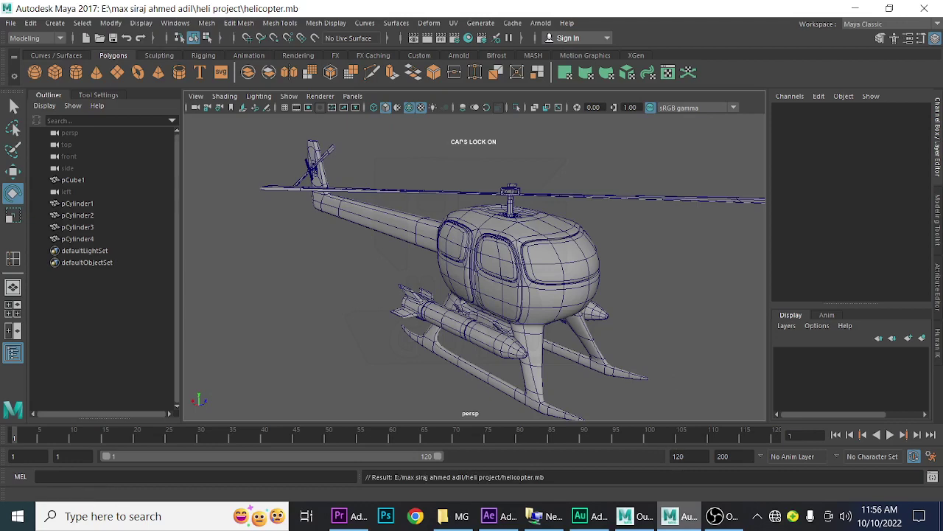
left_click(714, 516)
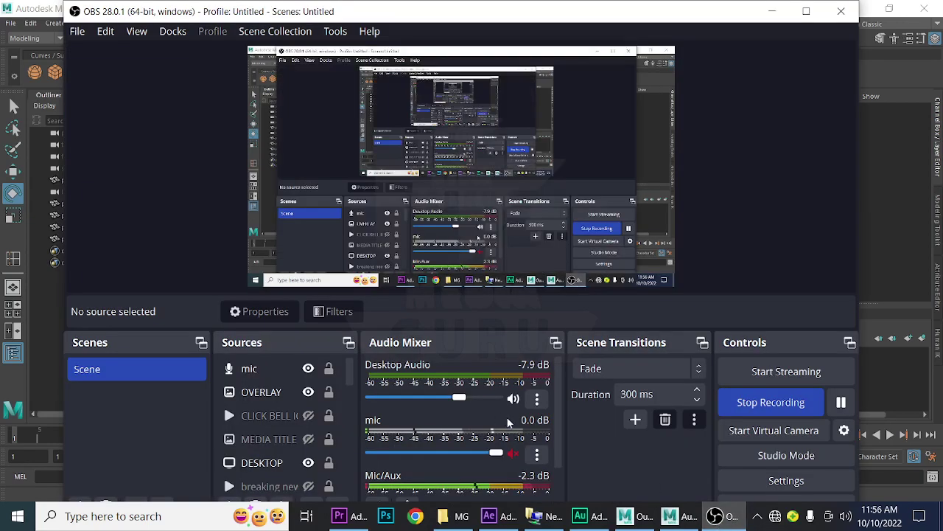